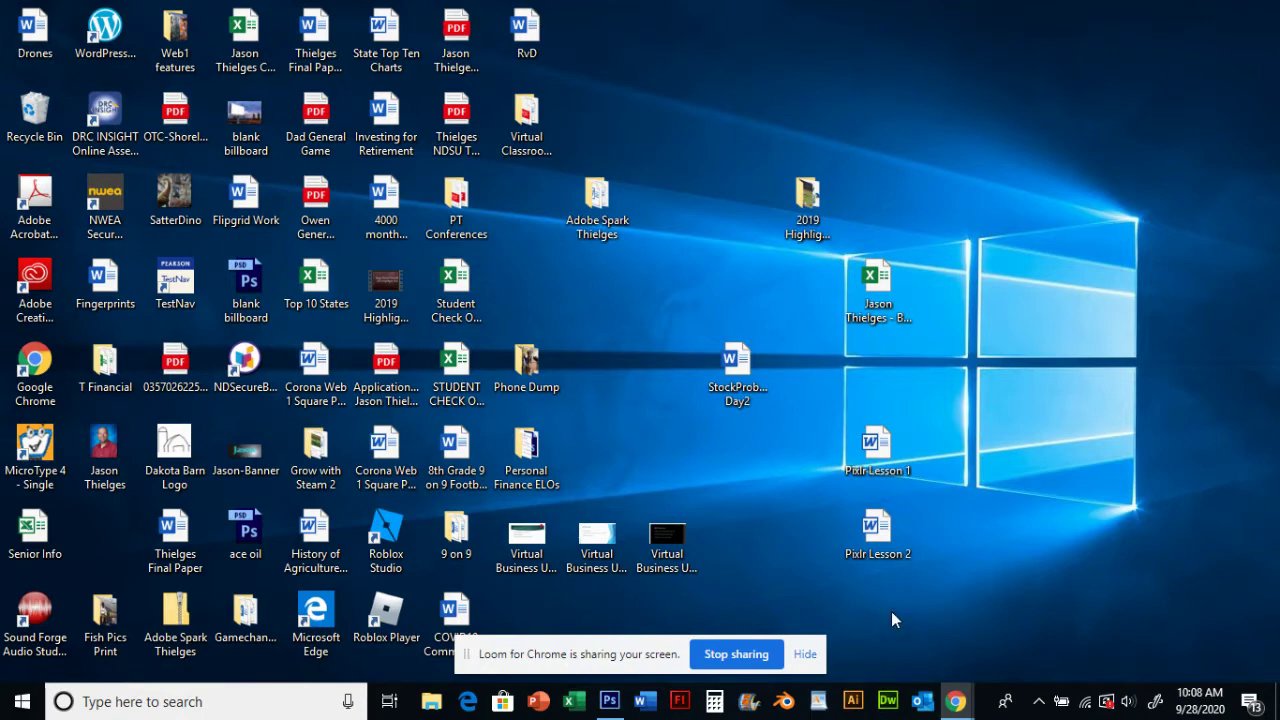
# - Launch PowerPoint from the taskbar and start a new Blank Presentation
pyautogui.click(806, 654)
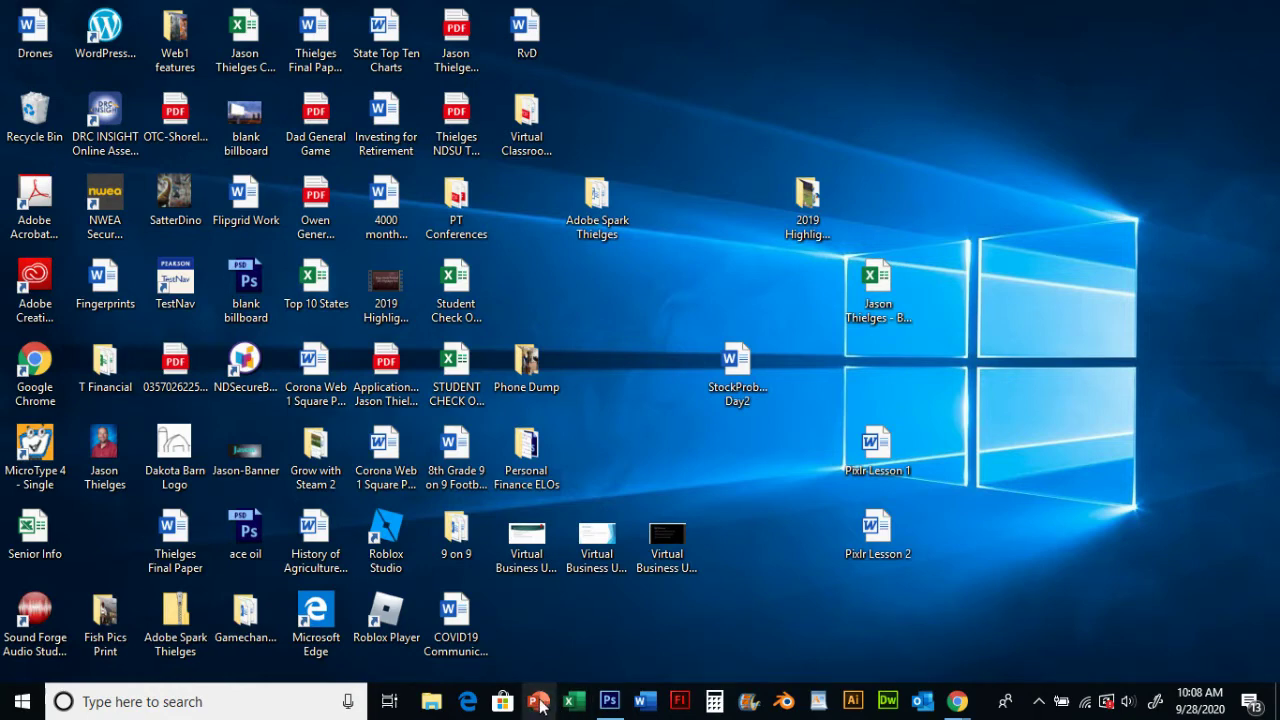
pyautogui.click(208, 704)
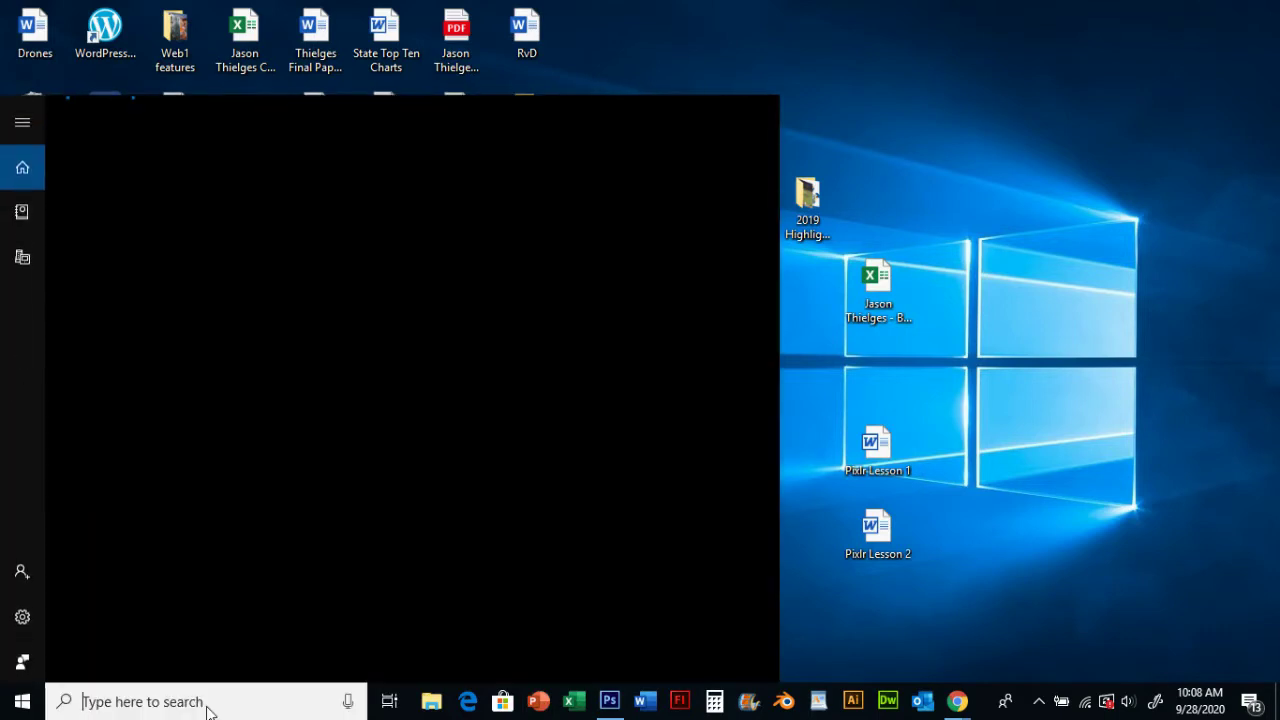
pyautogui.write('powerpoint')
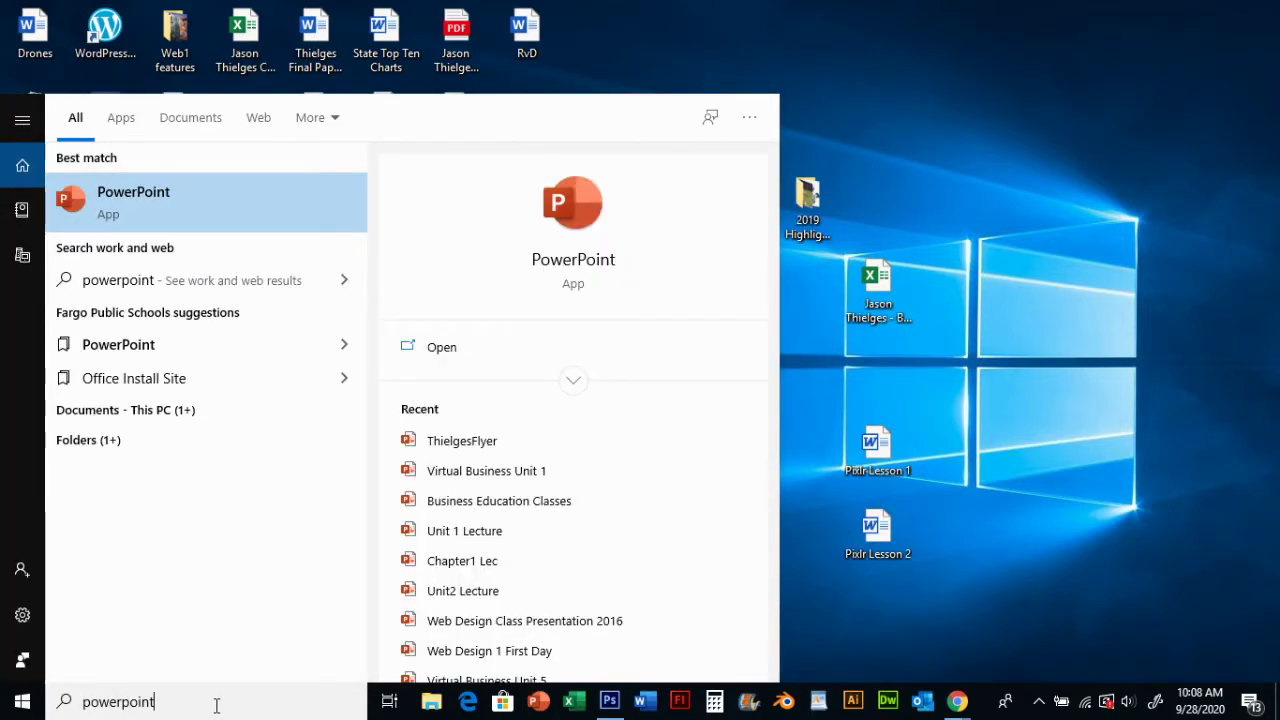
pyautogui.rightClick(151, 201)
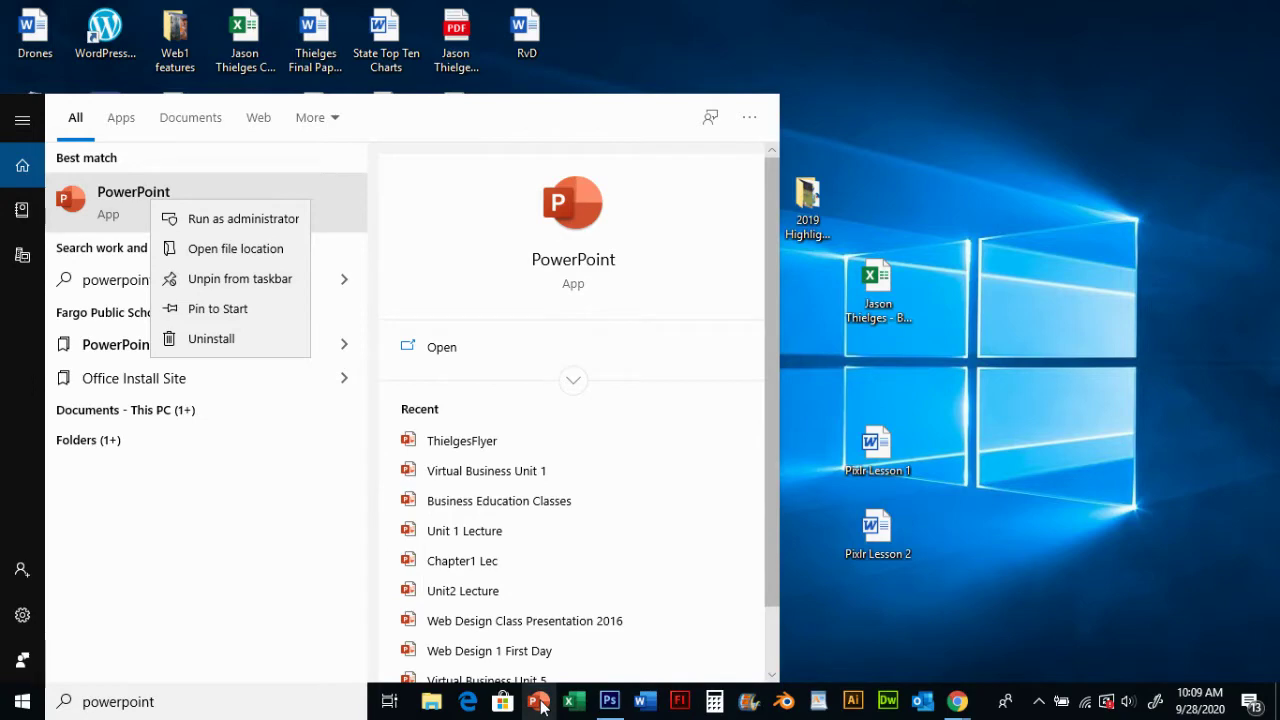
pyautogui.click(1129, 172)
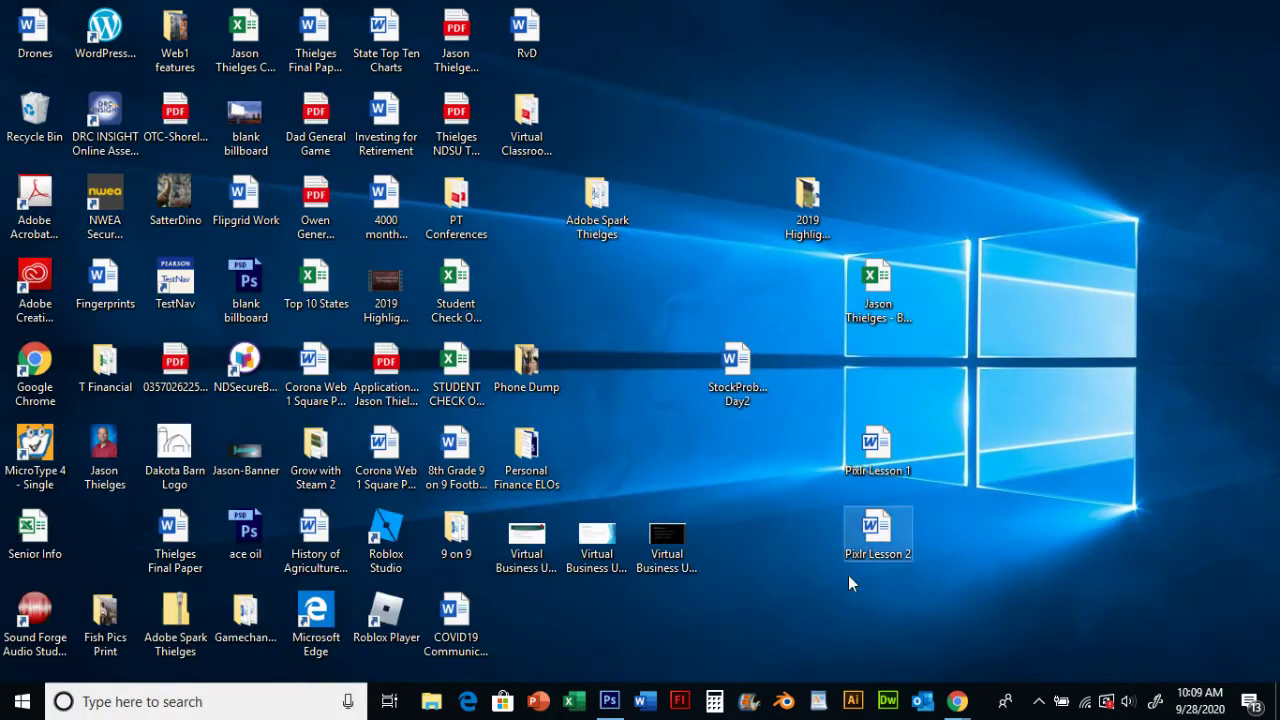
pyautogui.click(545, 702)
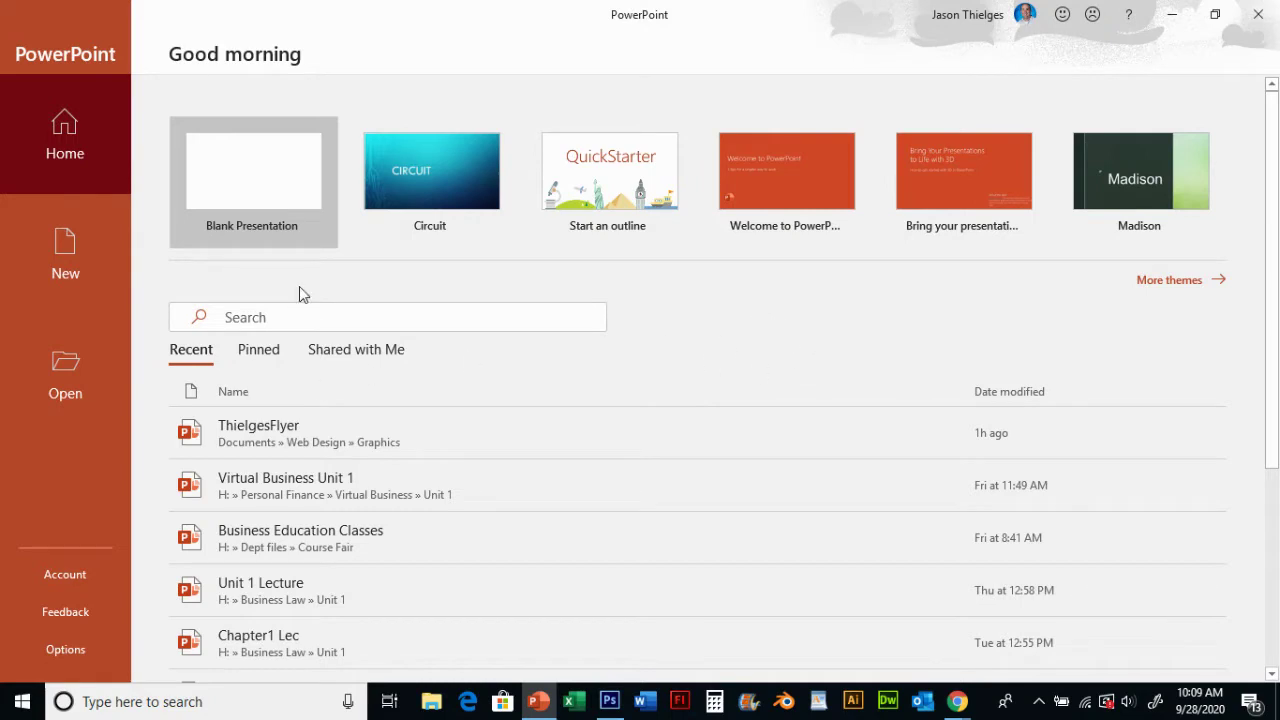
pyautogui.click(266, 178)
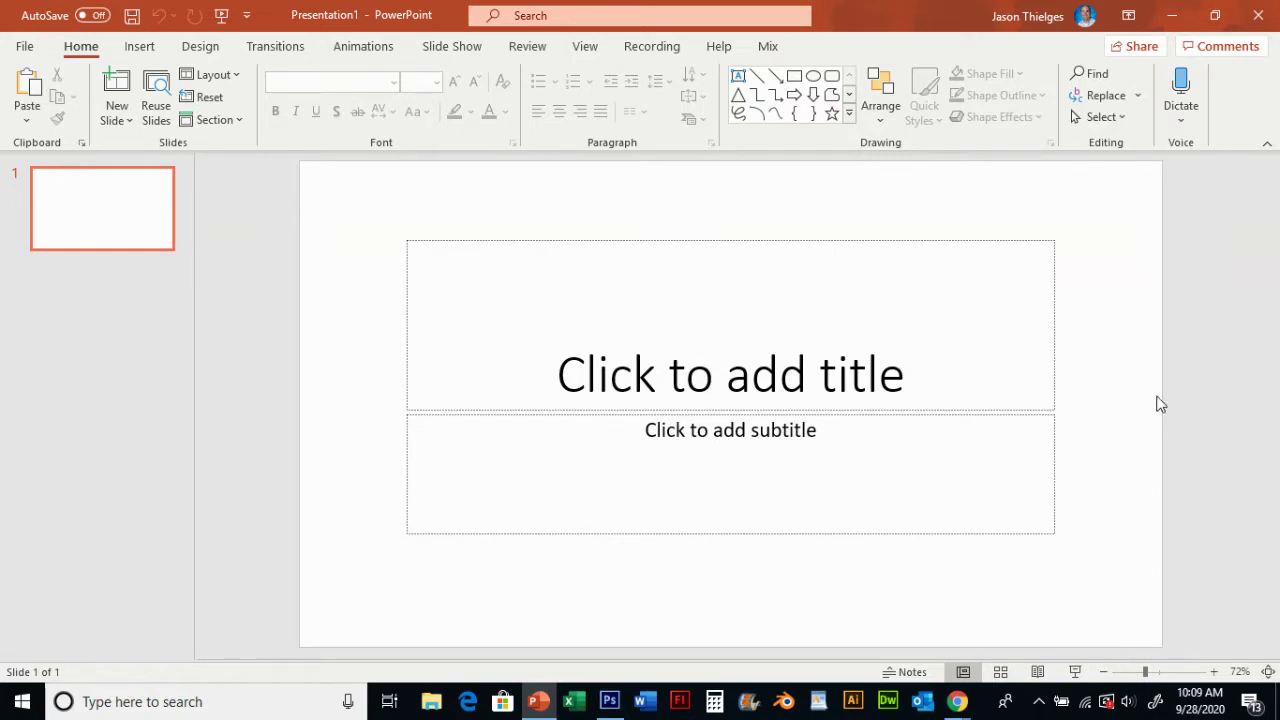
# - Delete the title and subtitle placeholders from slide 1
pyautogui.click(1055, 258)
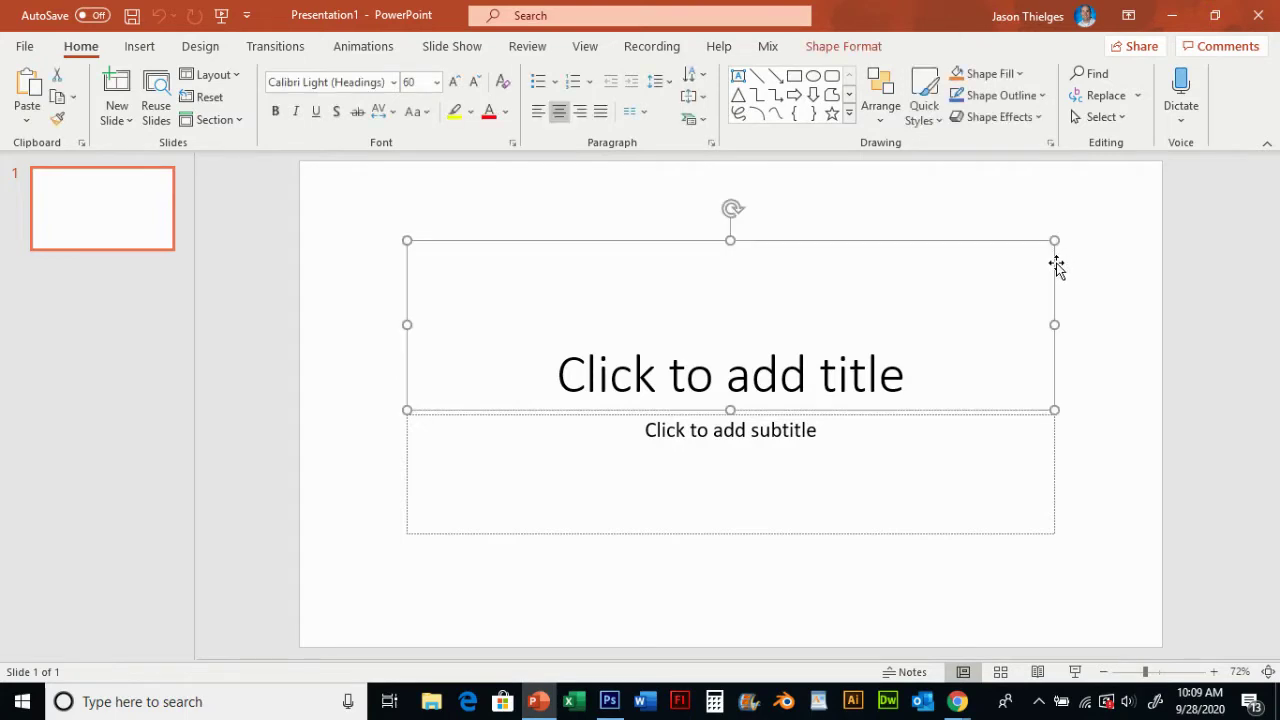
pyautogui.press('Delete')
pyautogui.click(1054, 464)
pyautogui.press('Delete')
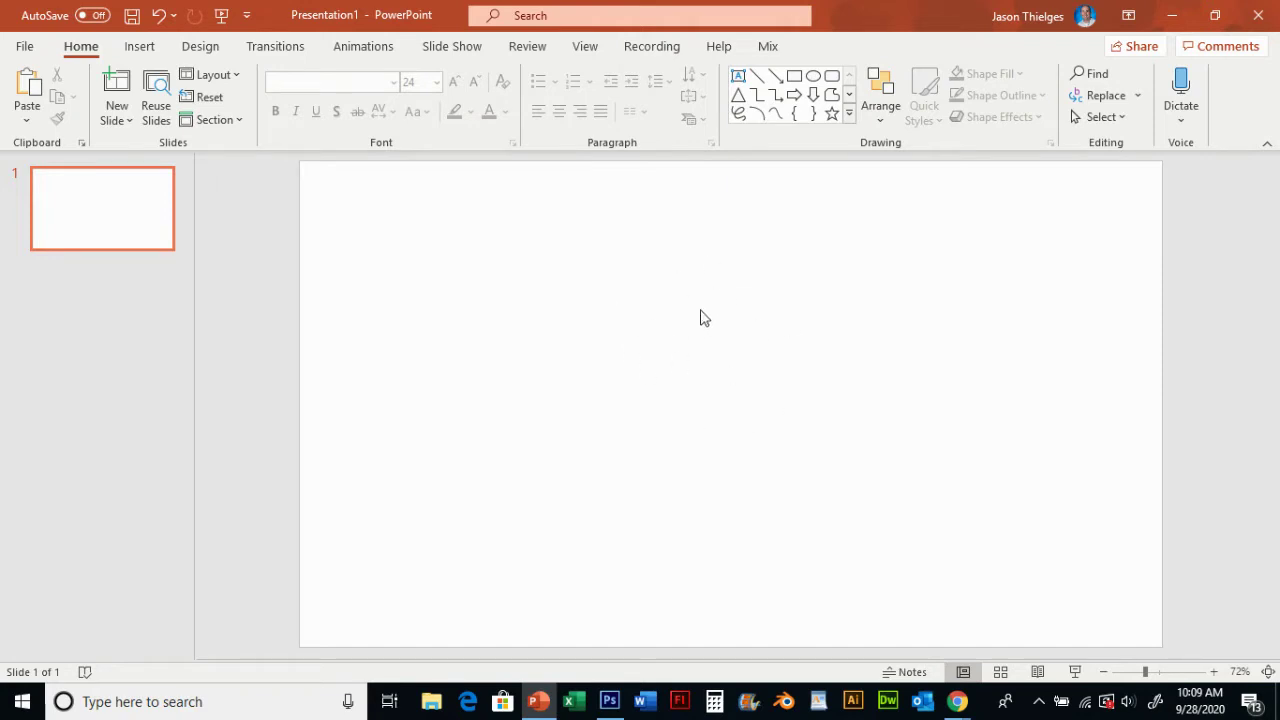
# - In Design > Custom Slide Size, choose Portrait orientation and Letter Paper size
pyautogui.click(205, 54)
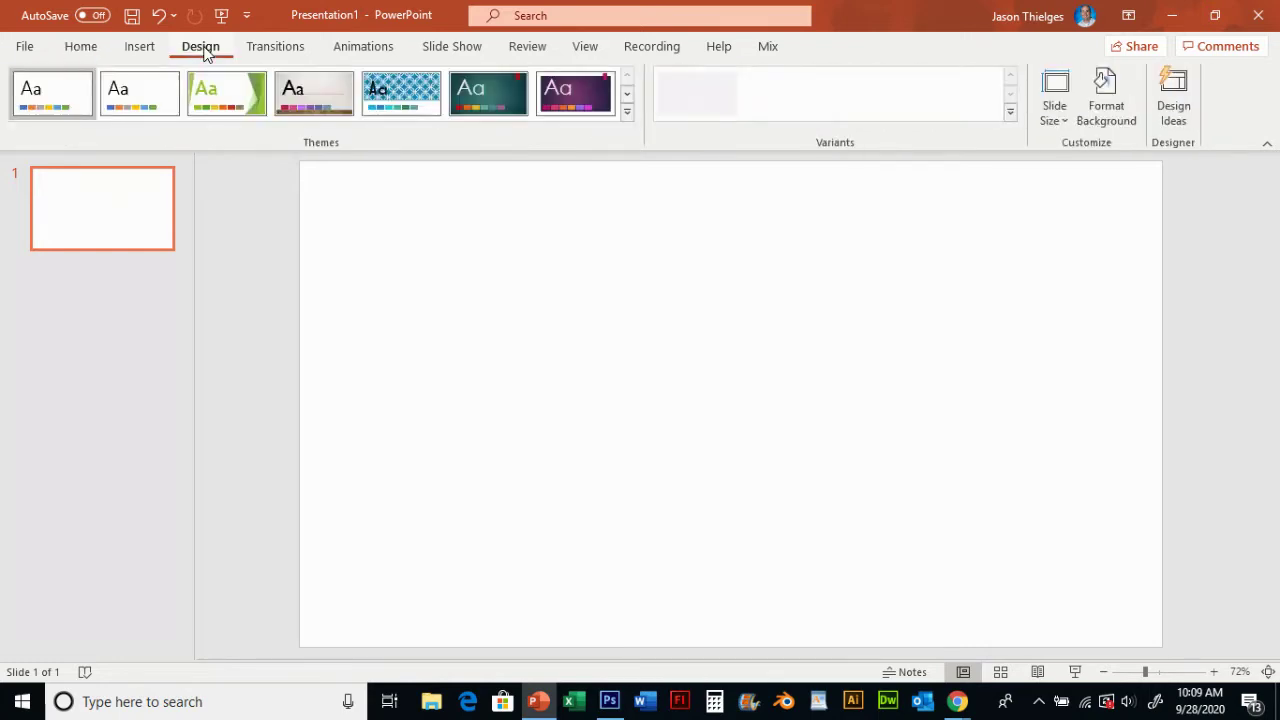
pyautogui.click(1058, 116)
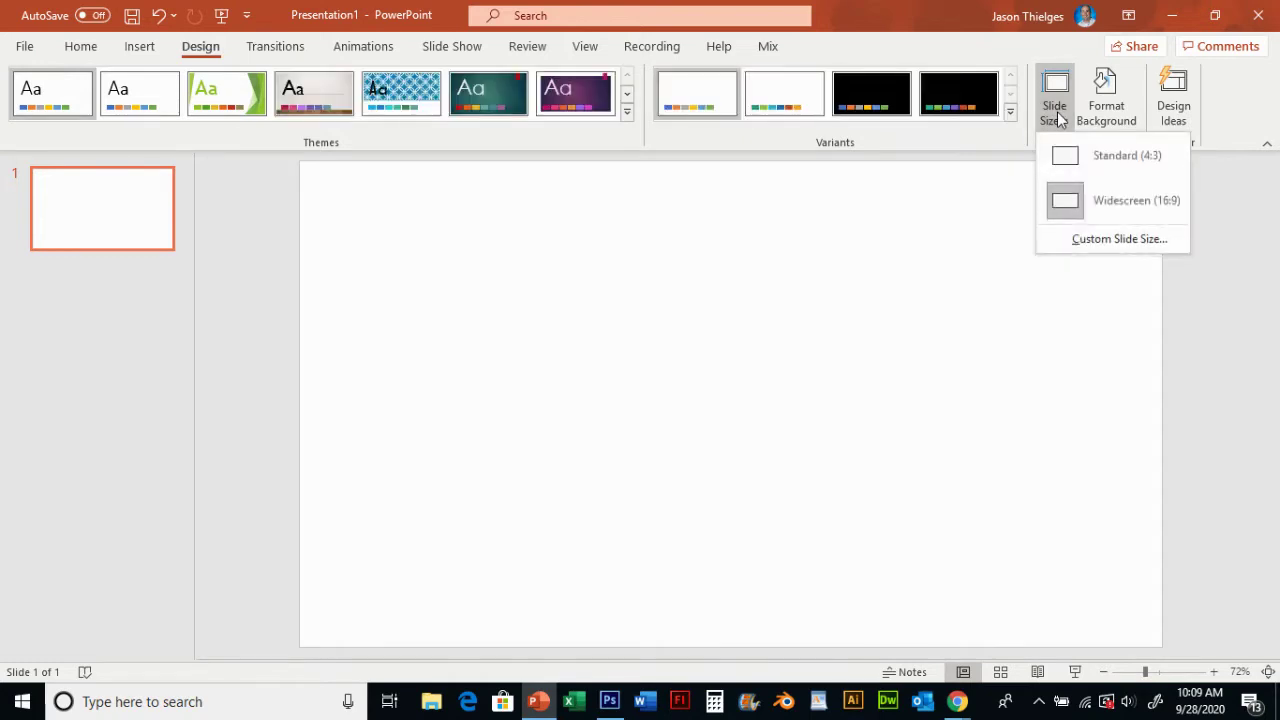
pyautogui.click(1131, 242)
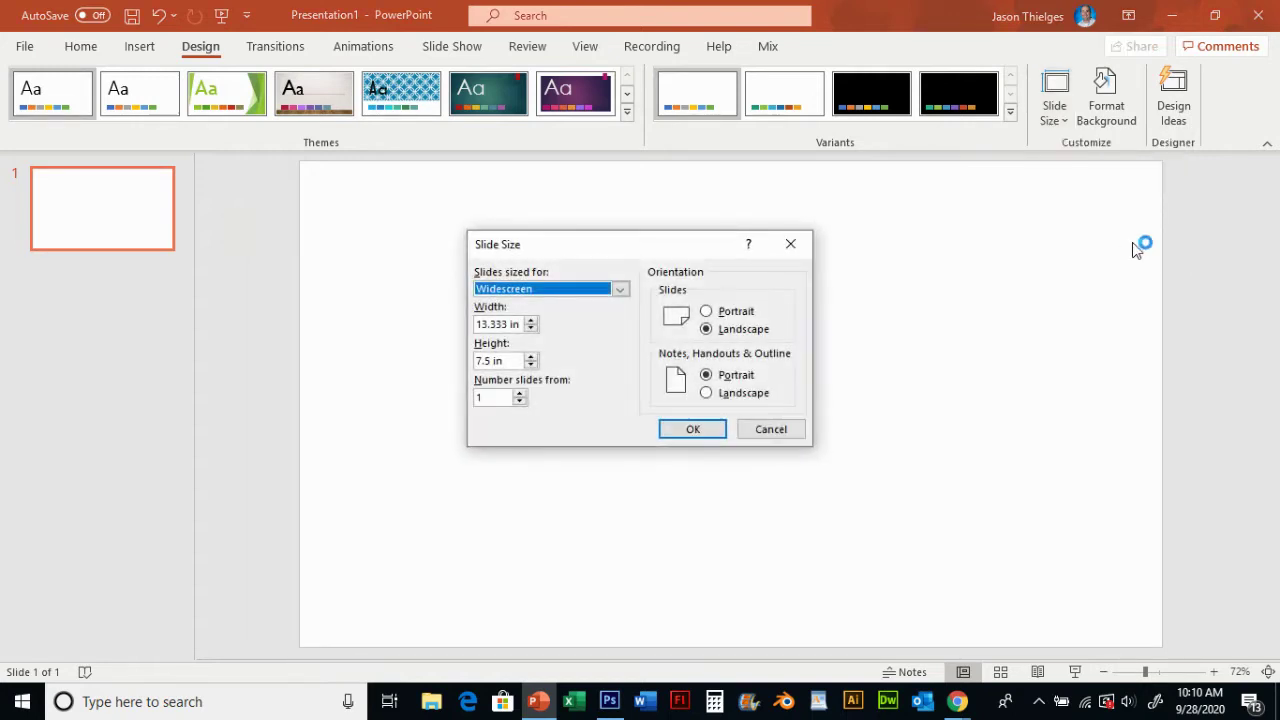
pyautogui.moveTo(664, 251)
pyautogui.mouseDown()
pyautogui.moveTo(658, 242)
pyautogui.moveTo(686, 241)
pyautogui.moveTo(671, 237)
pyautogui.mouseUp()
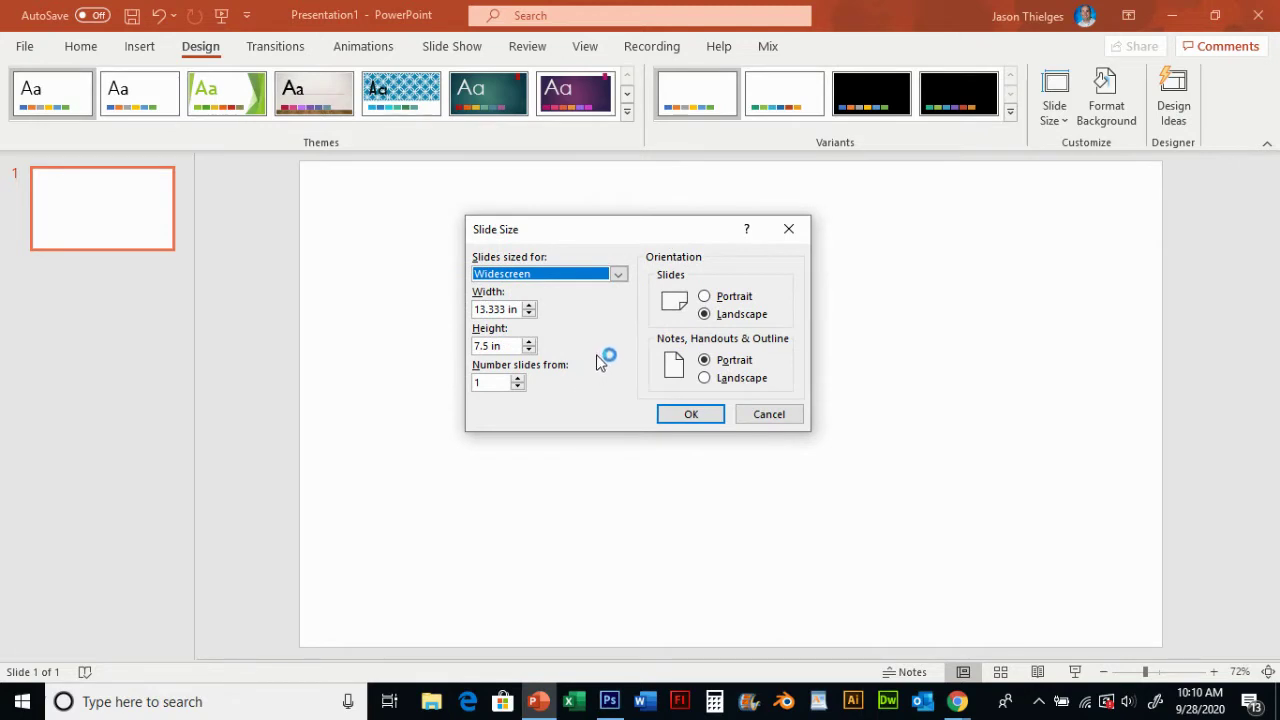
pyautogui.click(705, 298)
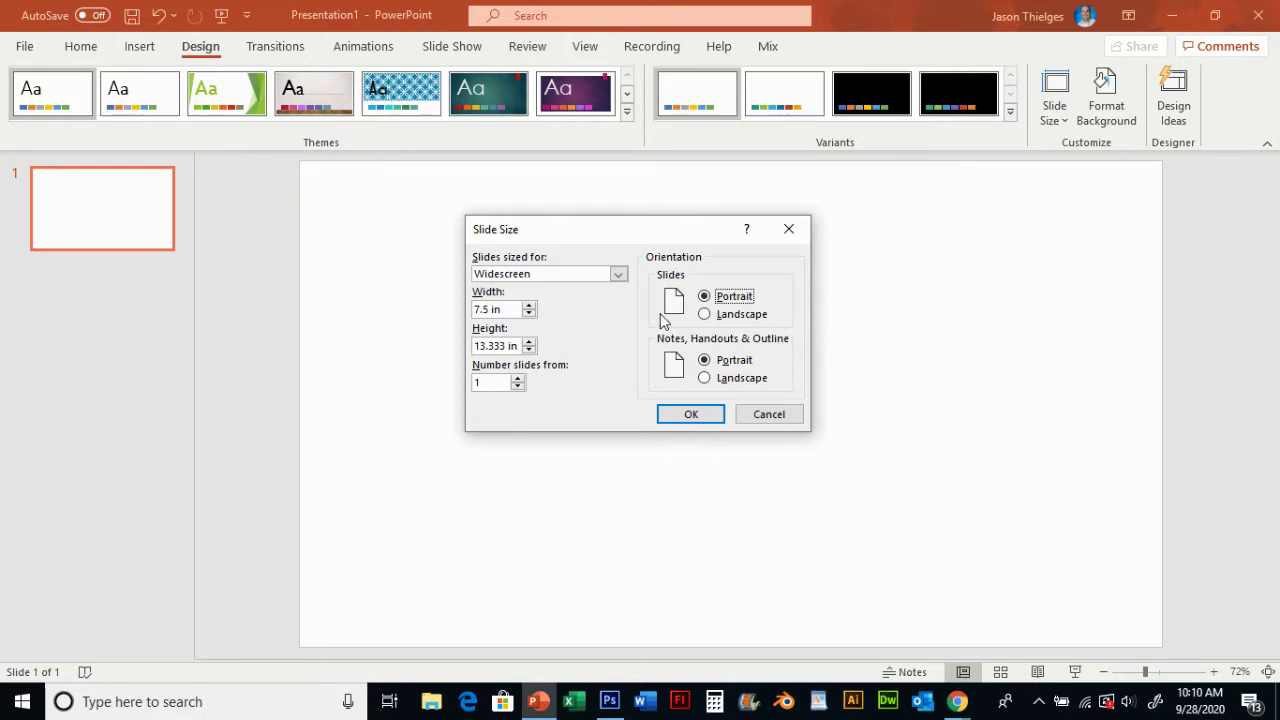
pyautogui.click(619, 276)
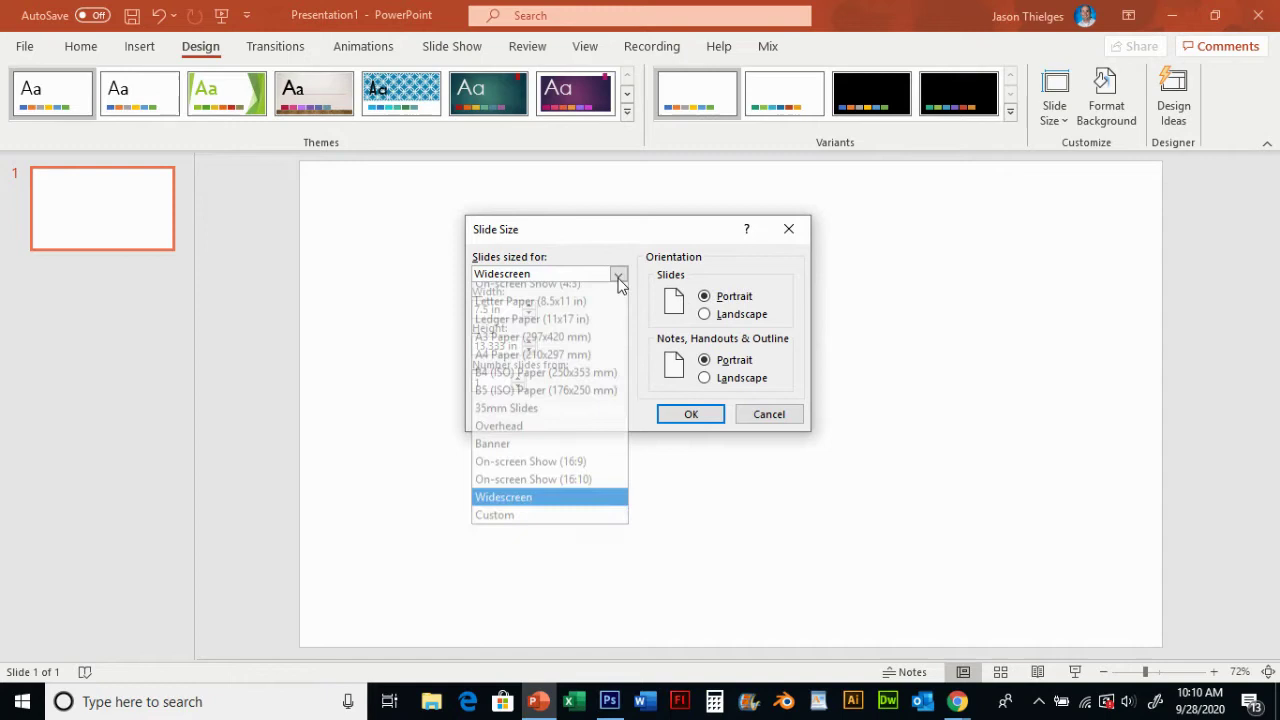
pyautogui.click(619, 276)
pyautogui.click(619, 276)
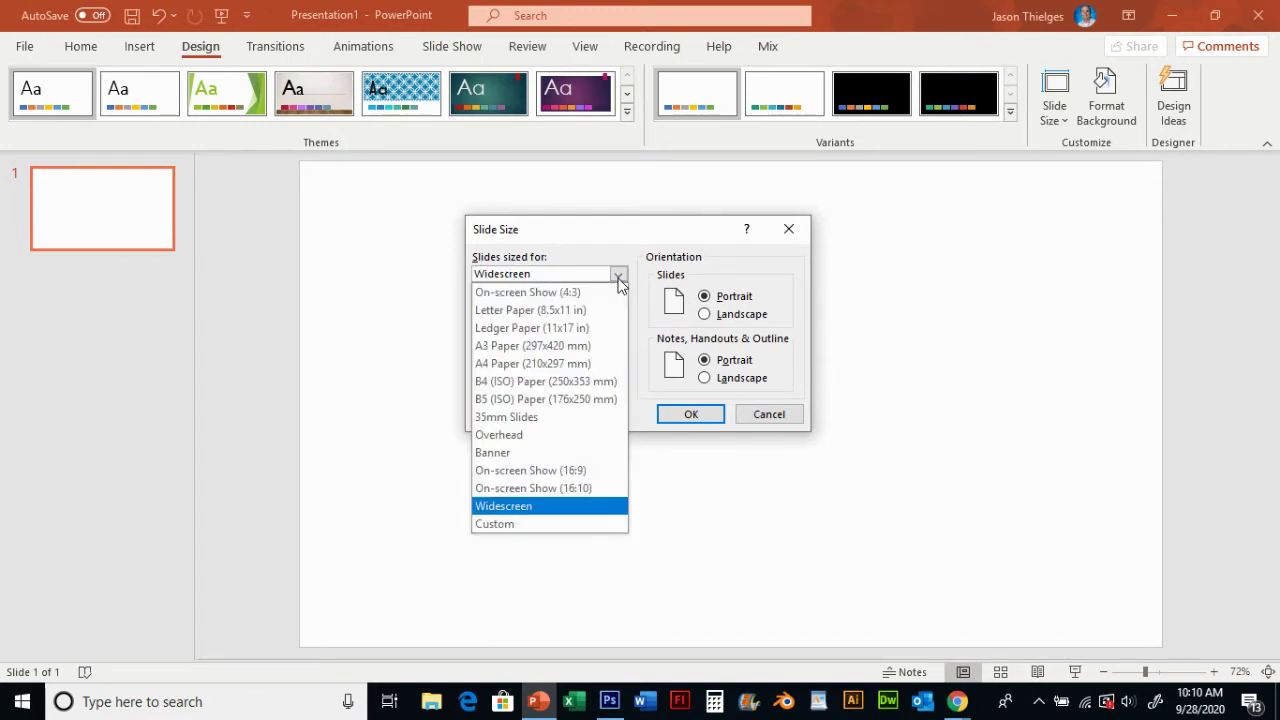
pyautogui.click(598, 312)
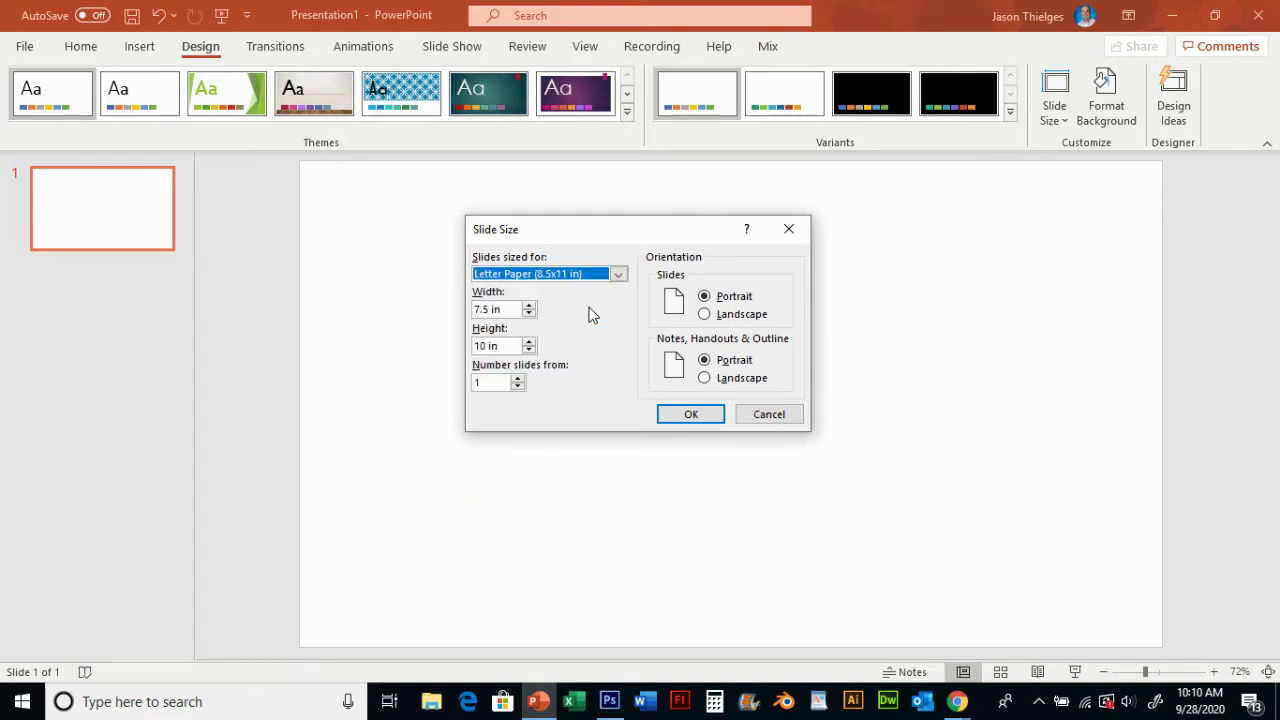
# - Set width 8.5 in and height 11 in, confirm, and scale content to fit
pyautogui.click(529, 305)
pyautogui.click(529, 305)
pyautogui.click(529, 305)
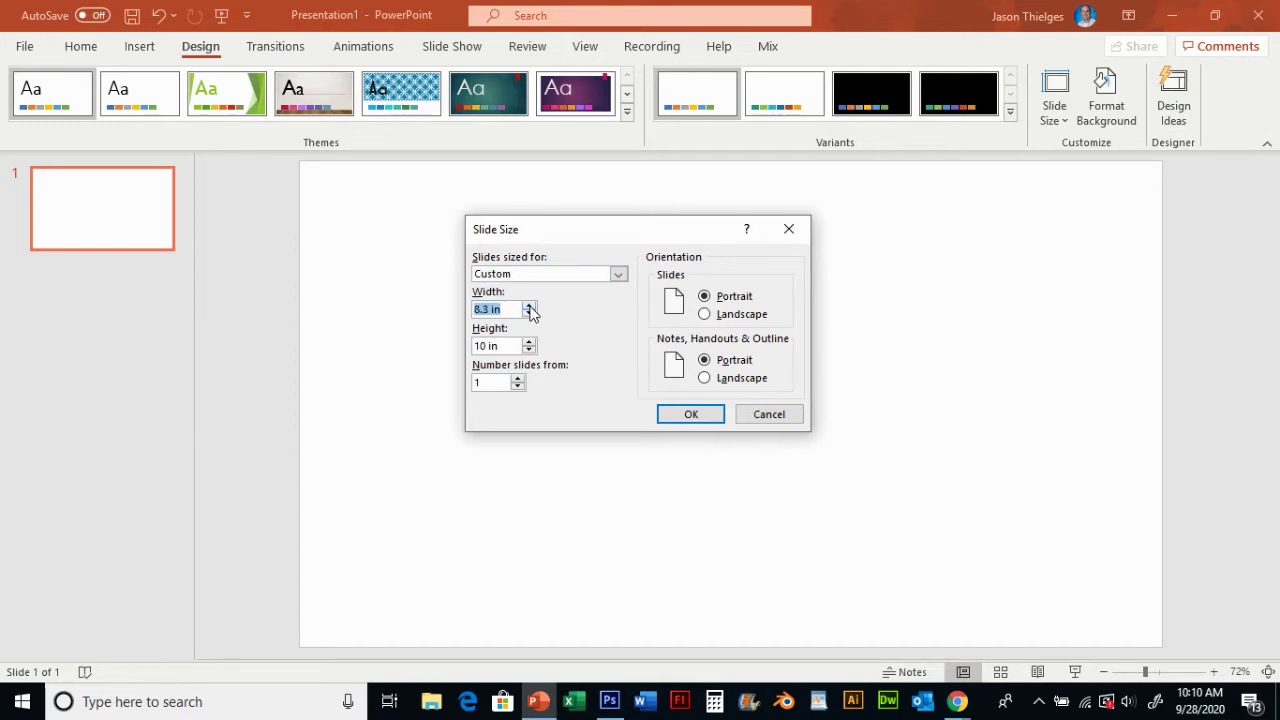
pyautogui.click(528, 344)
pyautogui.click(528, 344)
pyautogui.click(528, 344)
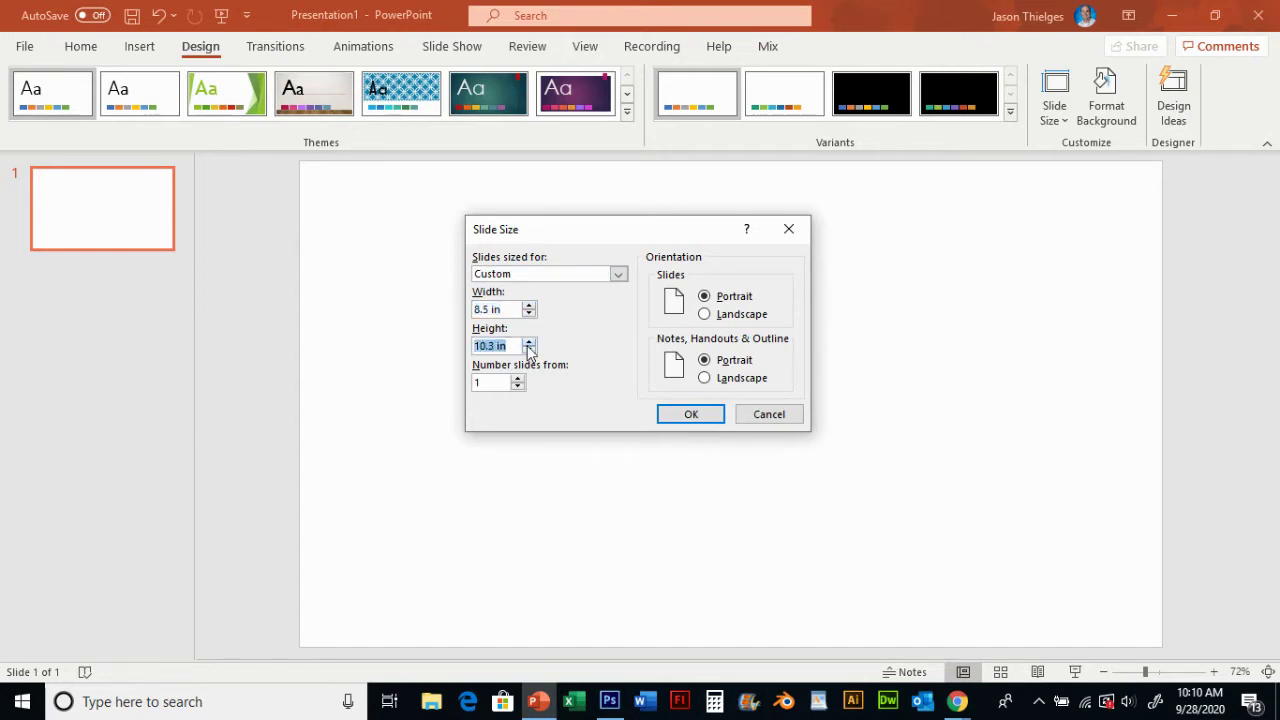
pyautogui.click(528, 344)
pyautogui.click(528, 344)
pyautogui.click(704, 415)
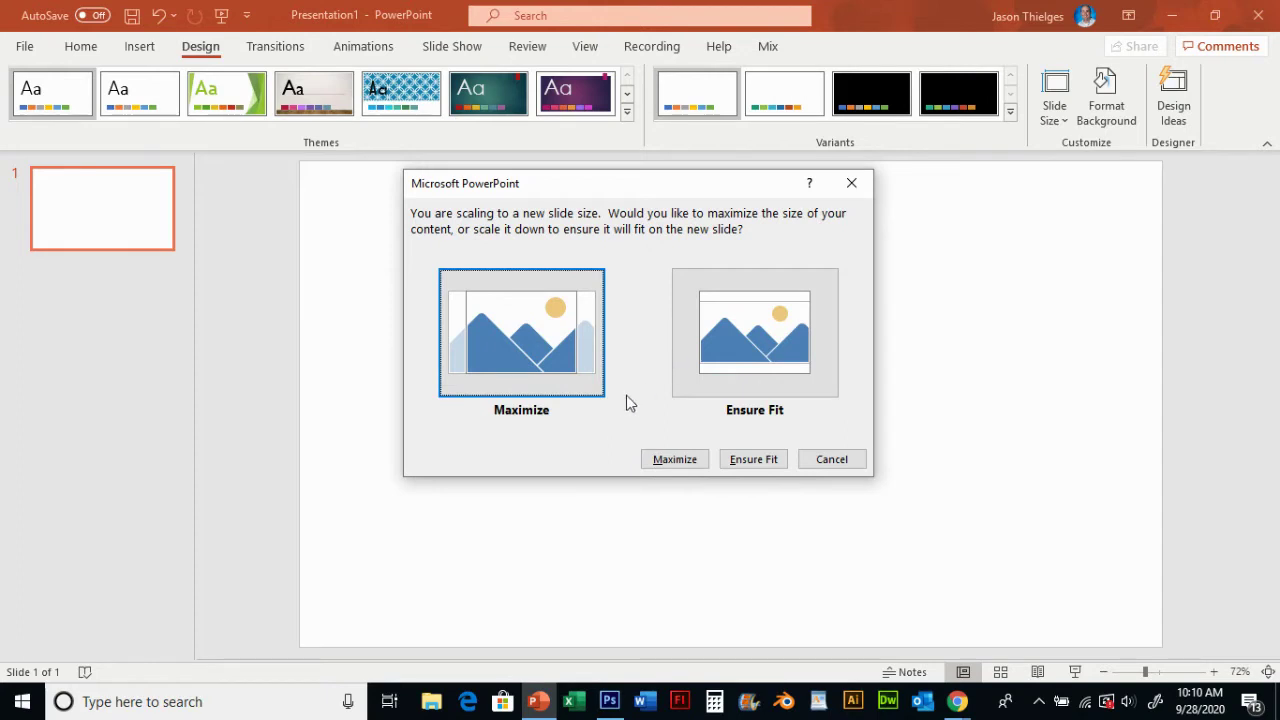
pyautogui.click(563, 344)
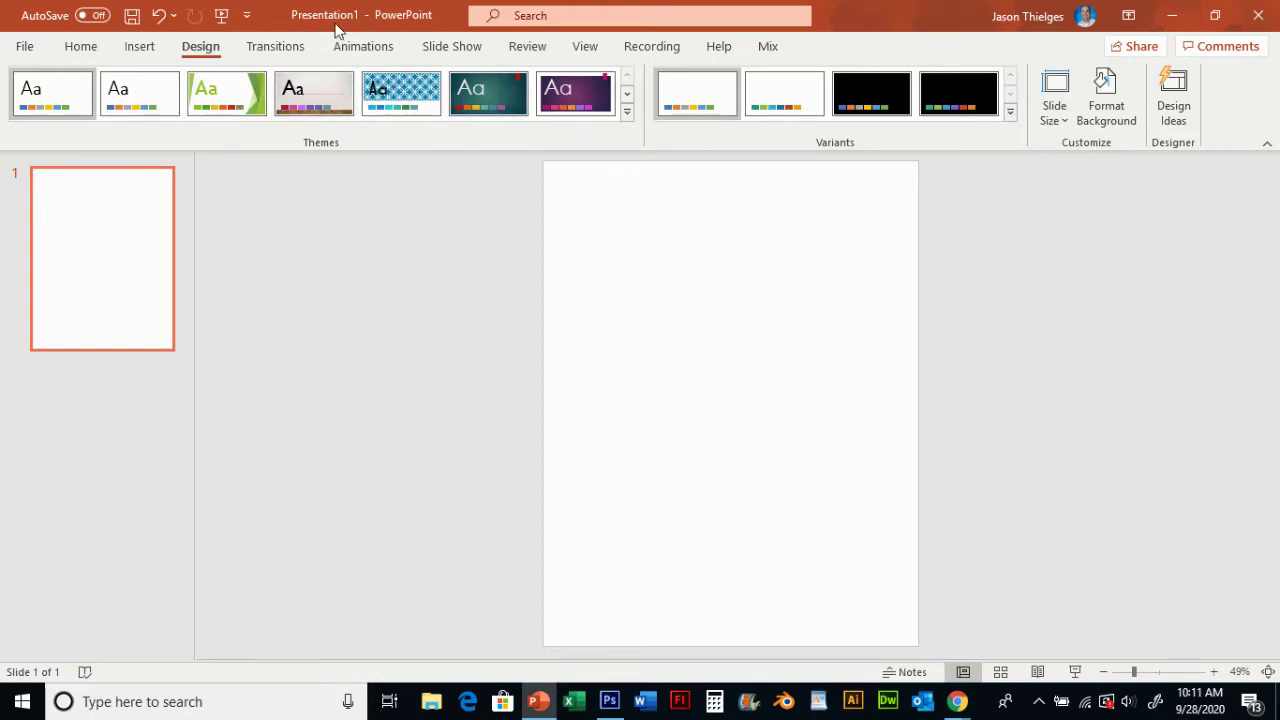
# - In Save As, browse to Documents > Web Design > Graphics
pyautogui.click(24, 46)
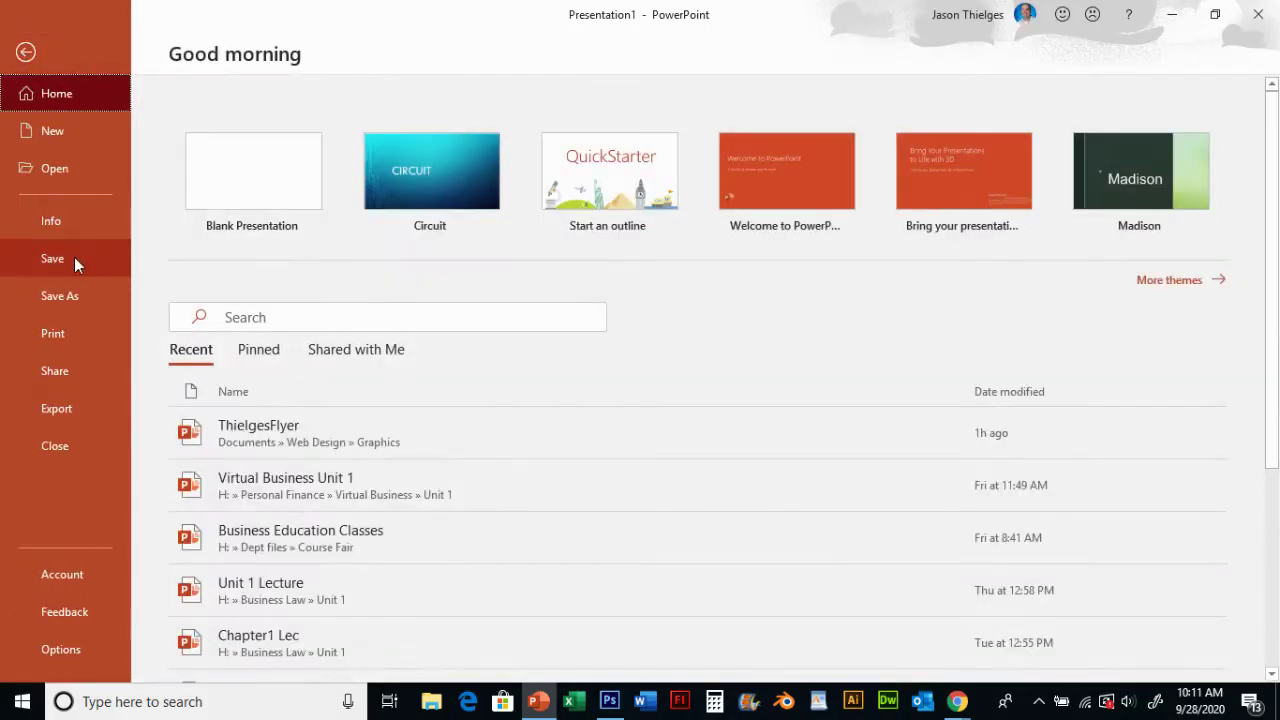
pyautogui.click(71, 296)
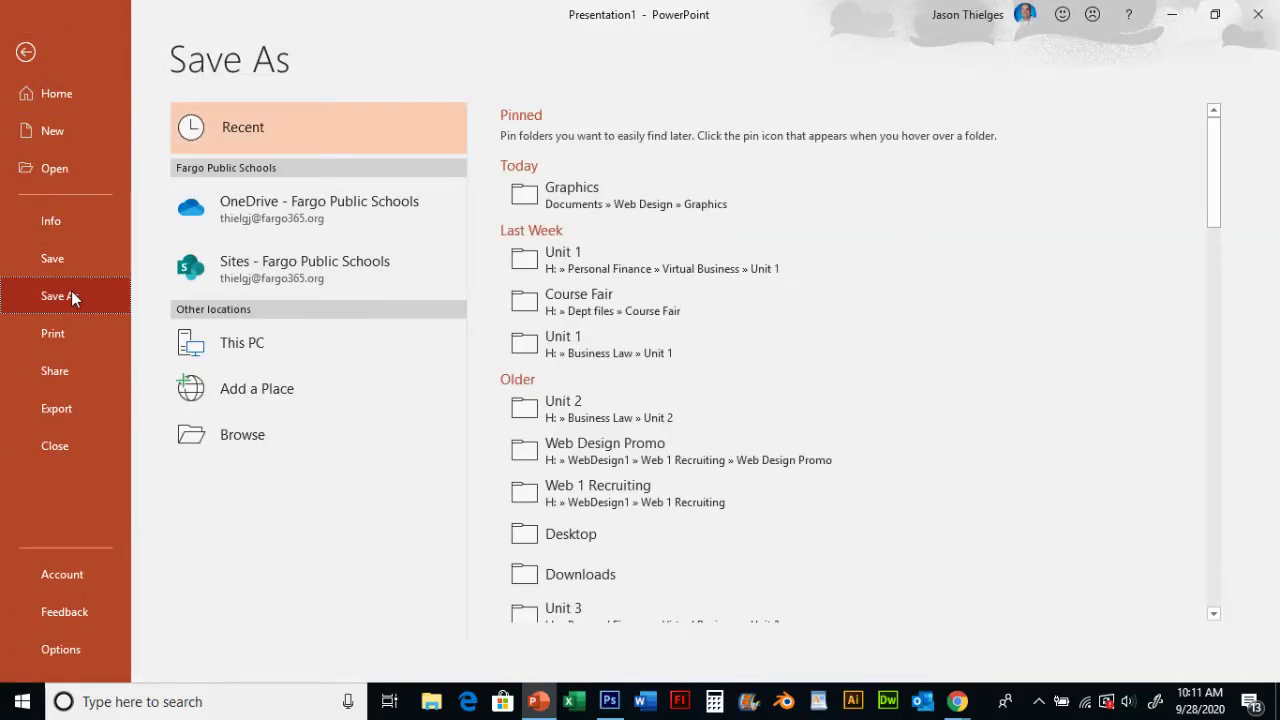
pyautogui.click(250, 345)
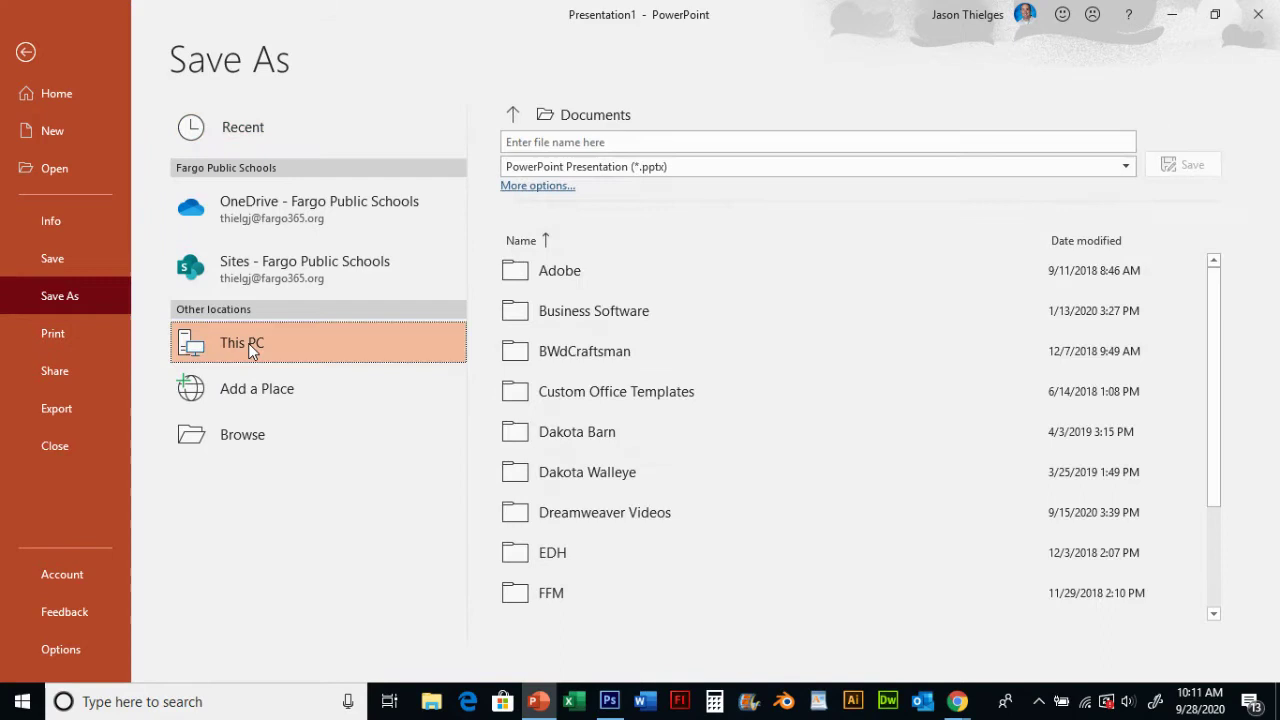
pyautogui.doubleClick(250, 345)
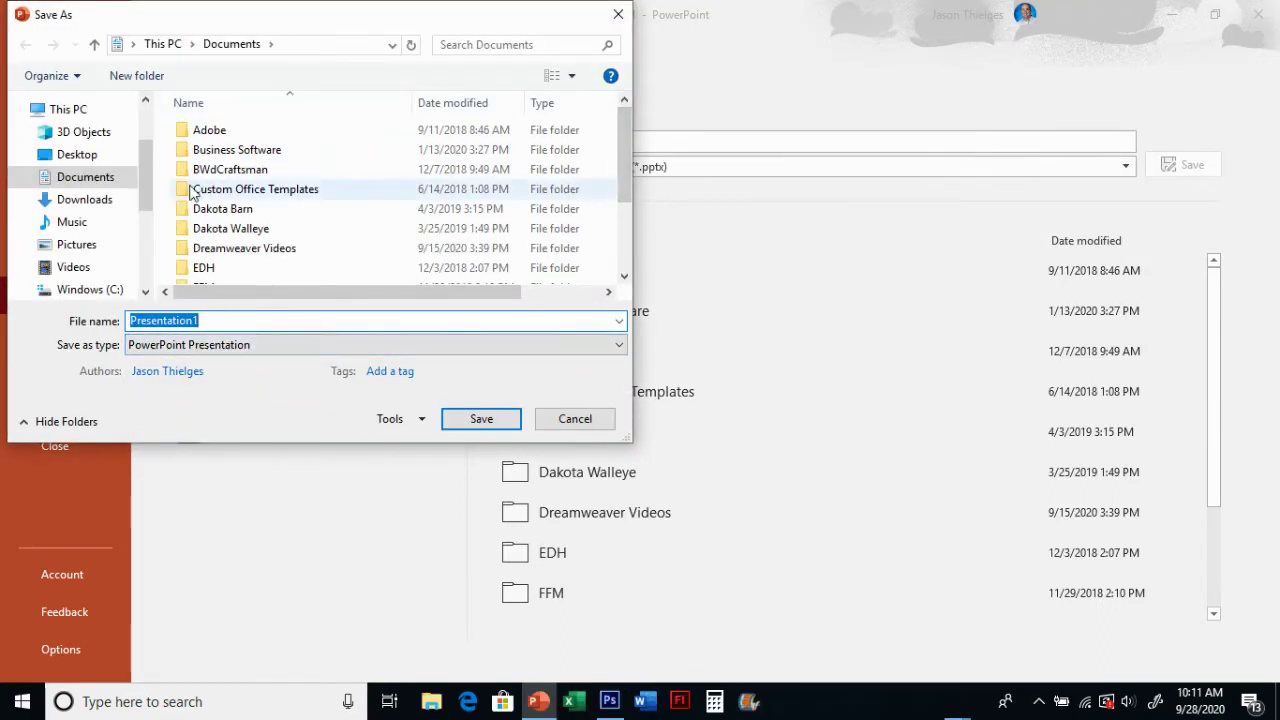
pyautogui.click(90, 177)
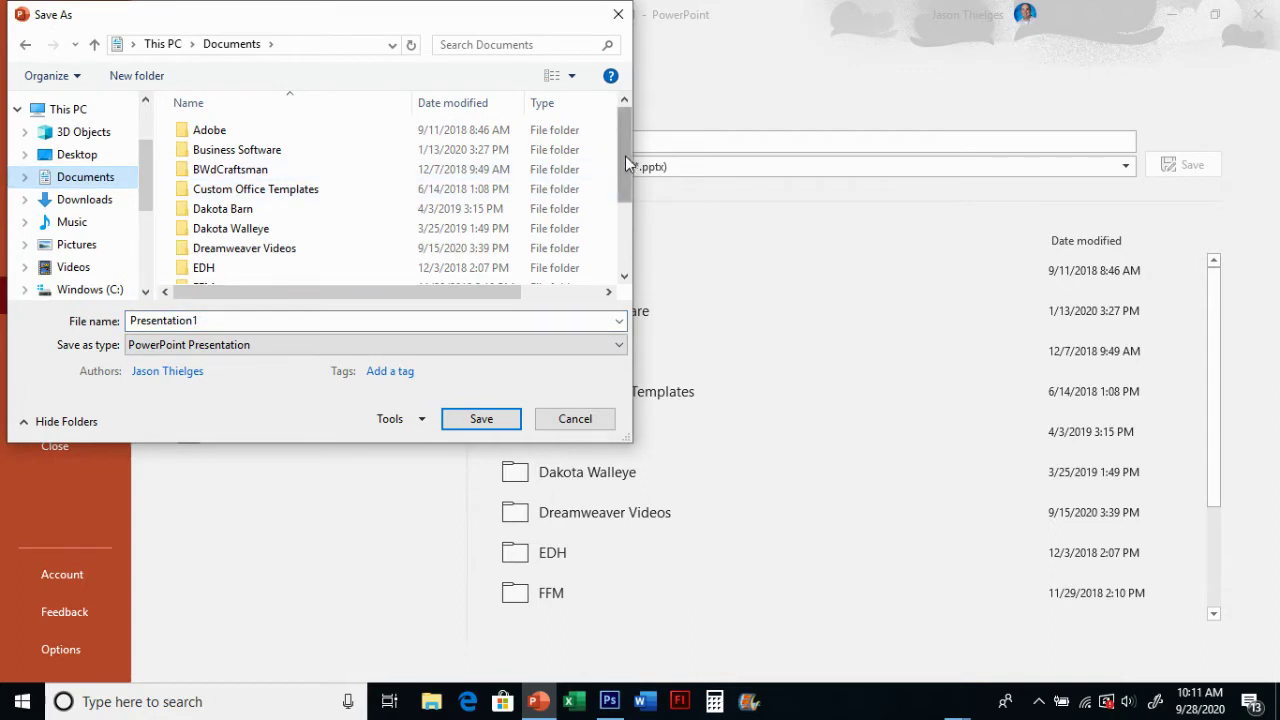
pyautogui.moveTo(624, 160); pyautogui.dragTo(624, 225)
pyautogui.click(253, 256)
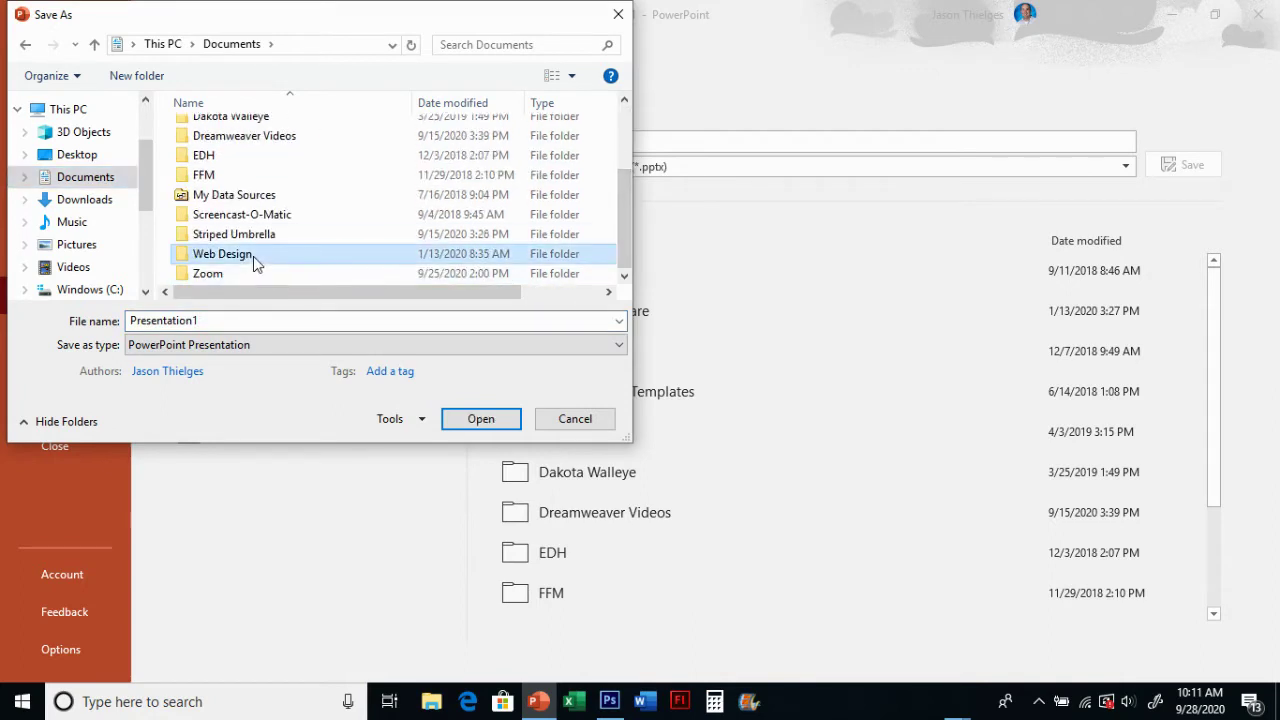
pyautogui.doubleClick(253, 256)
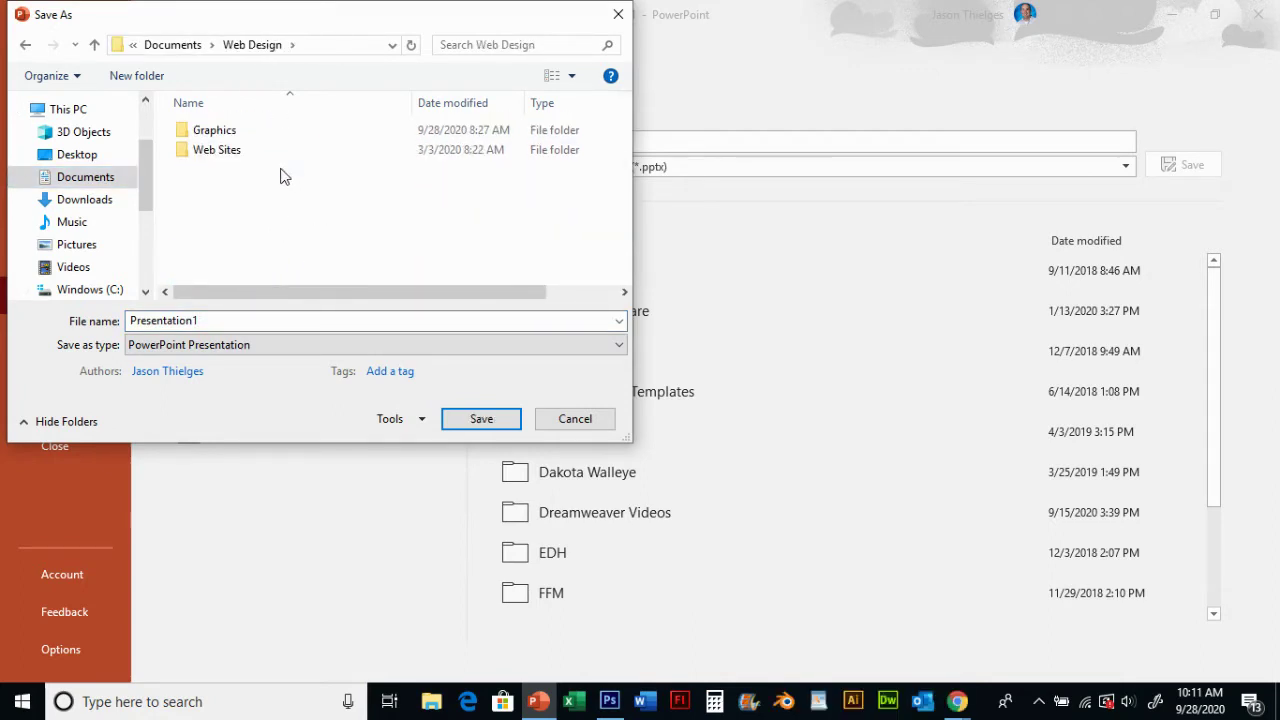
pyautogui.click(251, 136)
pyautogui.doubleClick(251, 136)
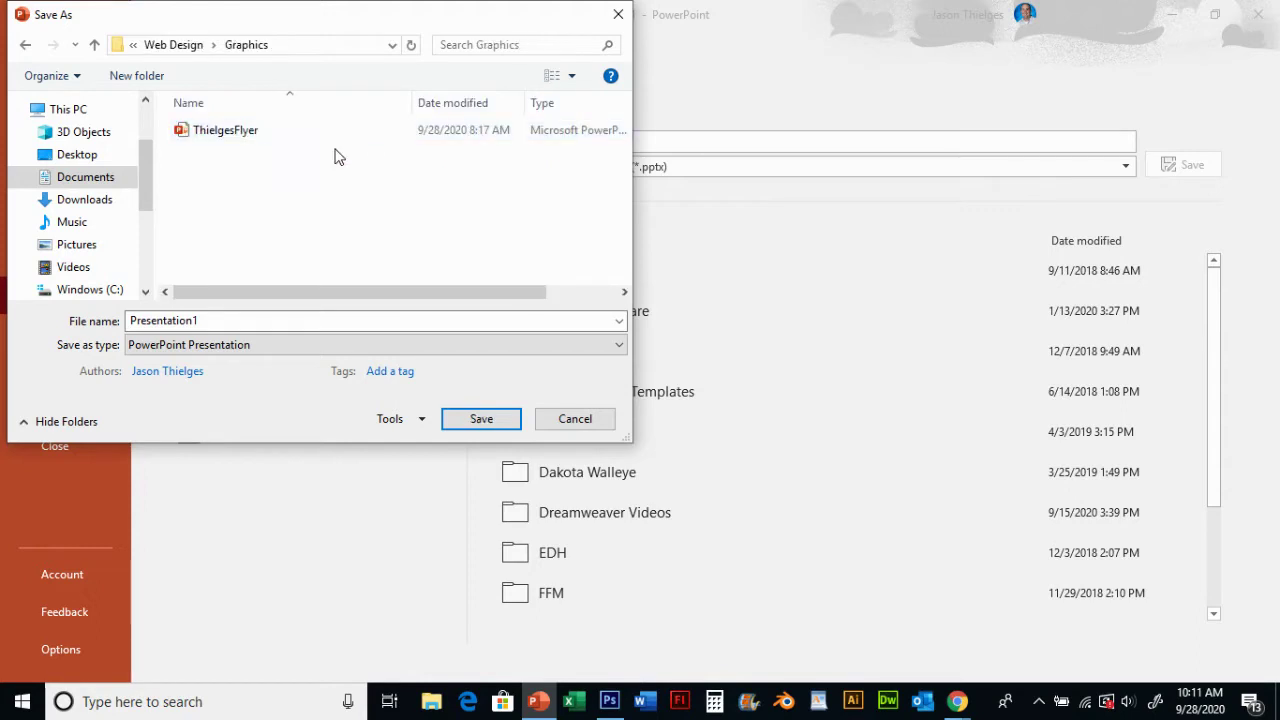
# - Name the file ThielgesFlyer, save it, and confirm replacing the existing copy
pyautogui.doubleClick(239, 319)
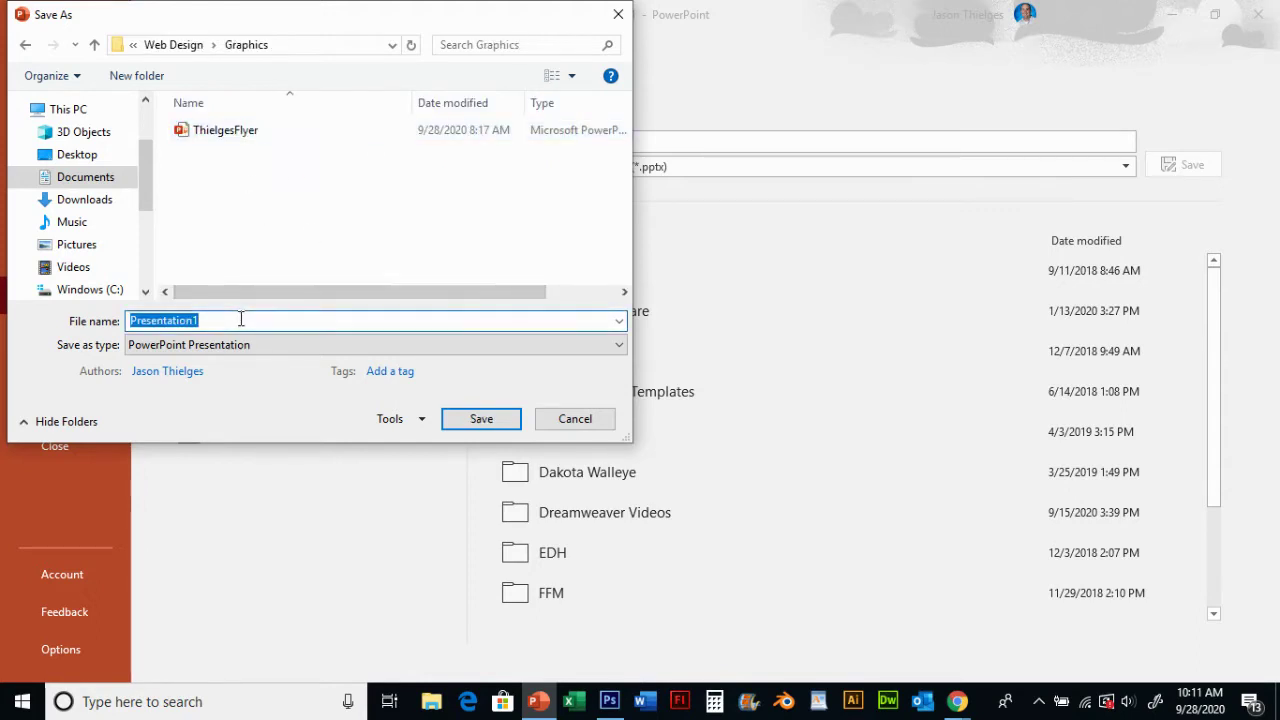
pyautogui.write('Thielgh')
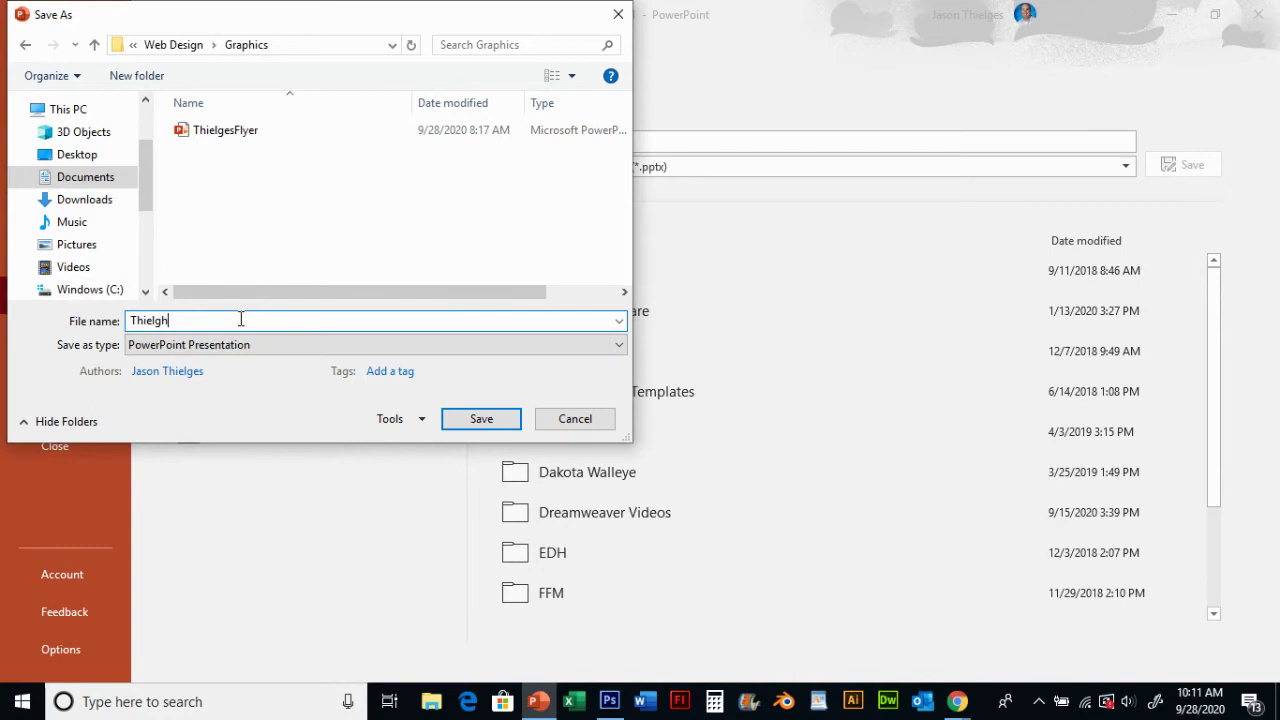
pyautogui.press('BackSpace')
pyautogui.write('es')
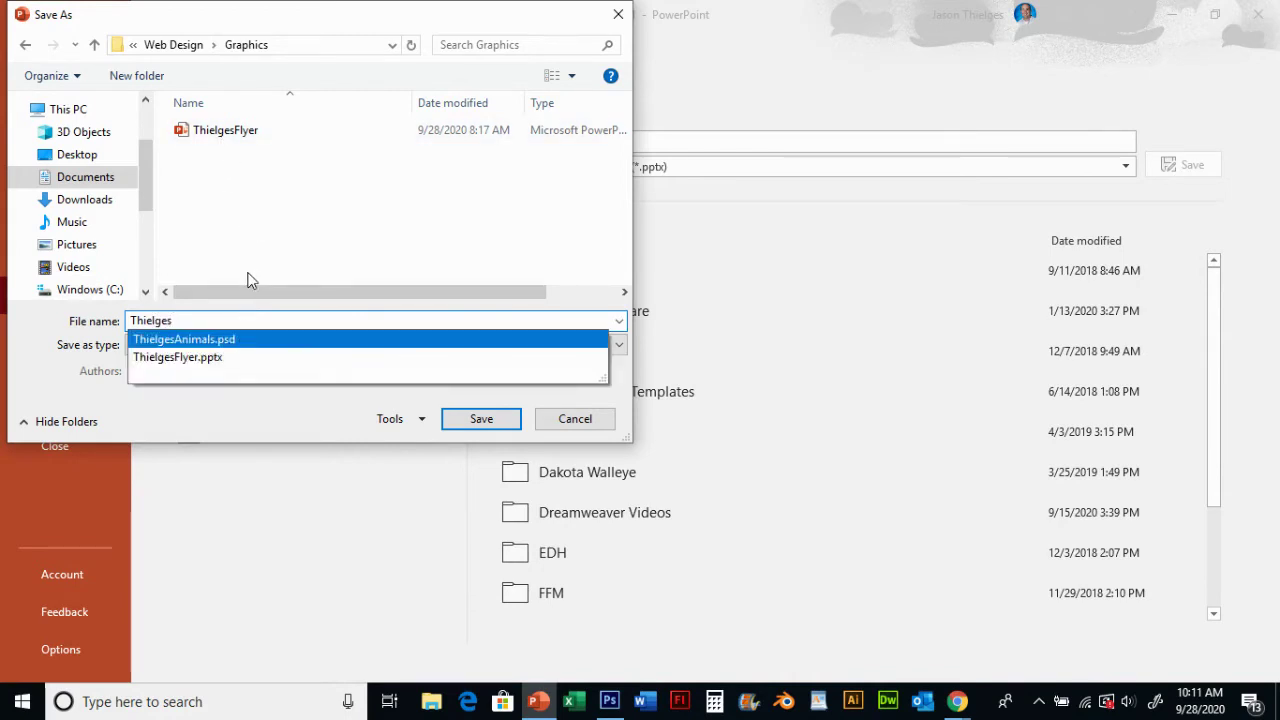
pyautogui.write('Flyer')
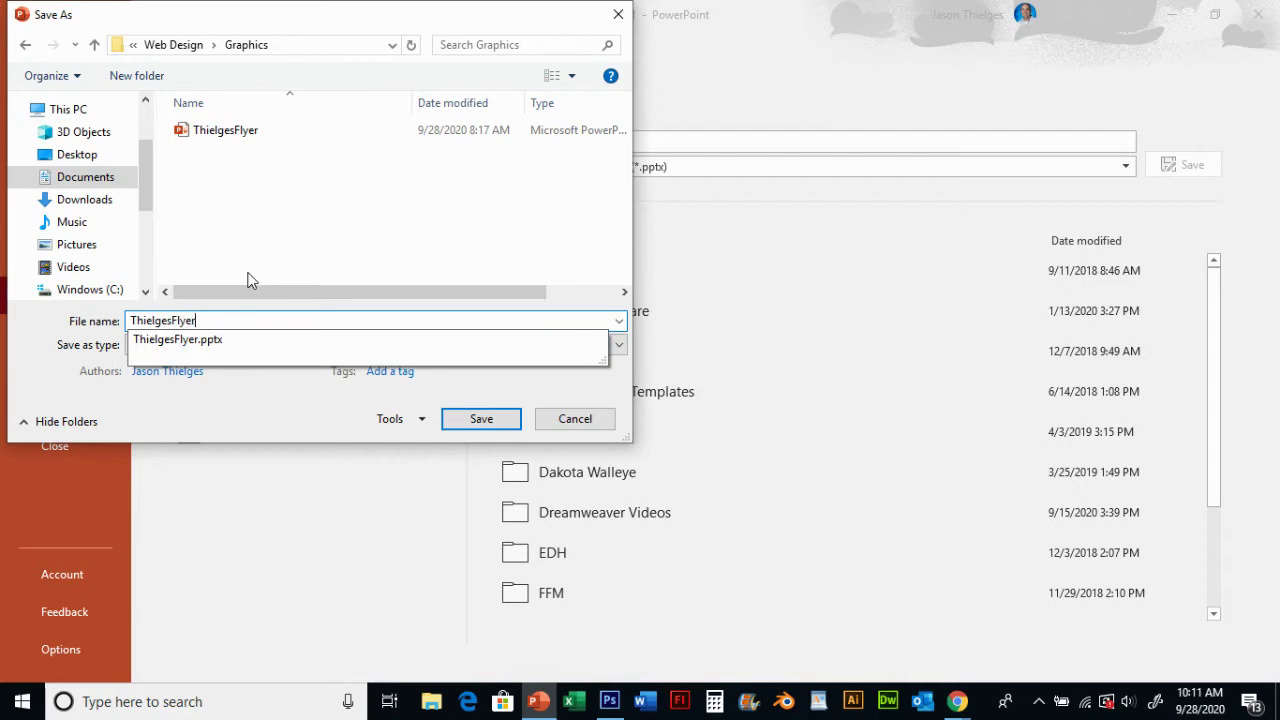
pyautogui.click(326, 24)
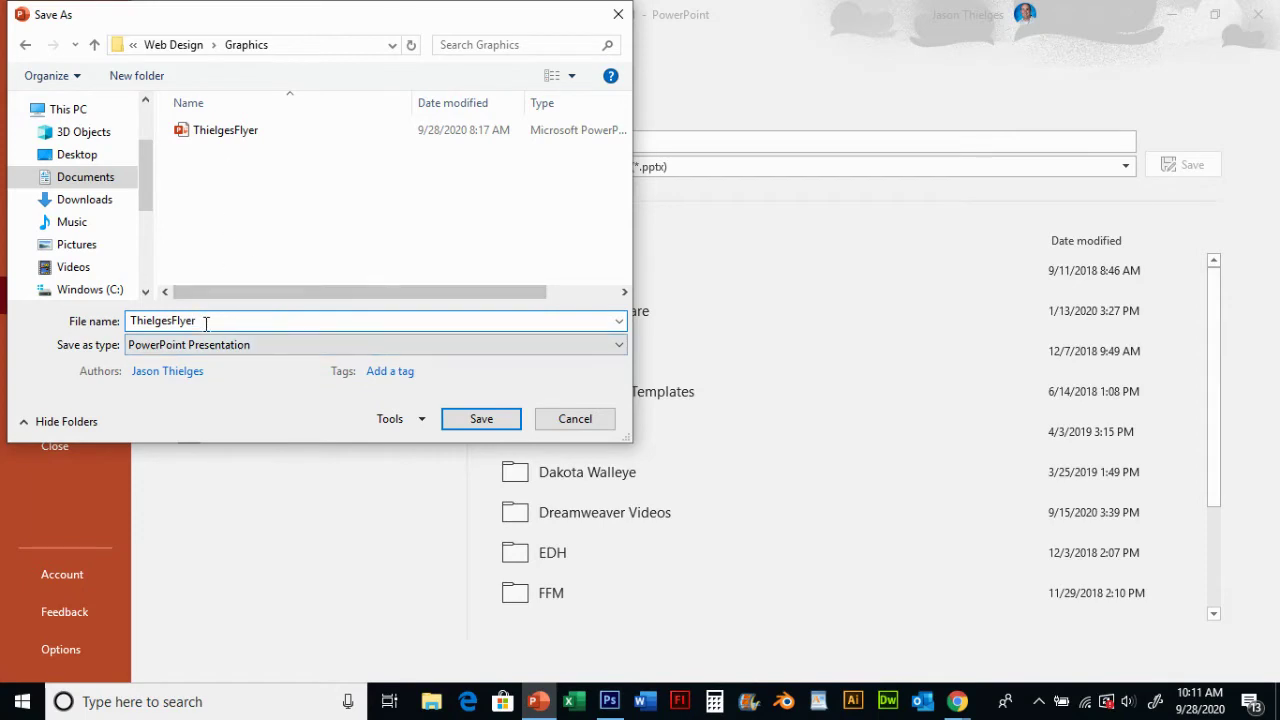
pyautogui.click(490, 424)
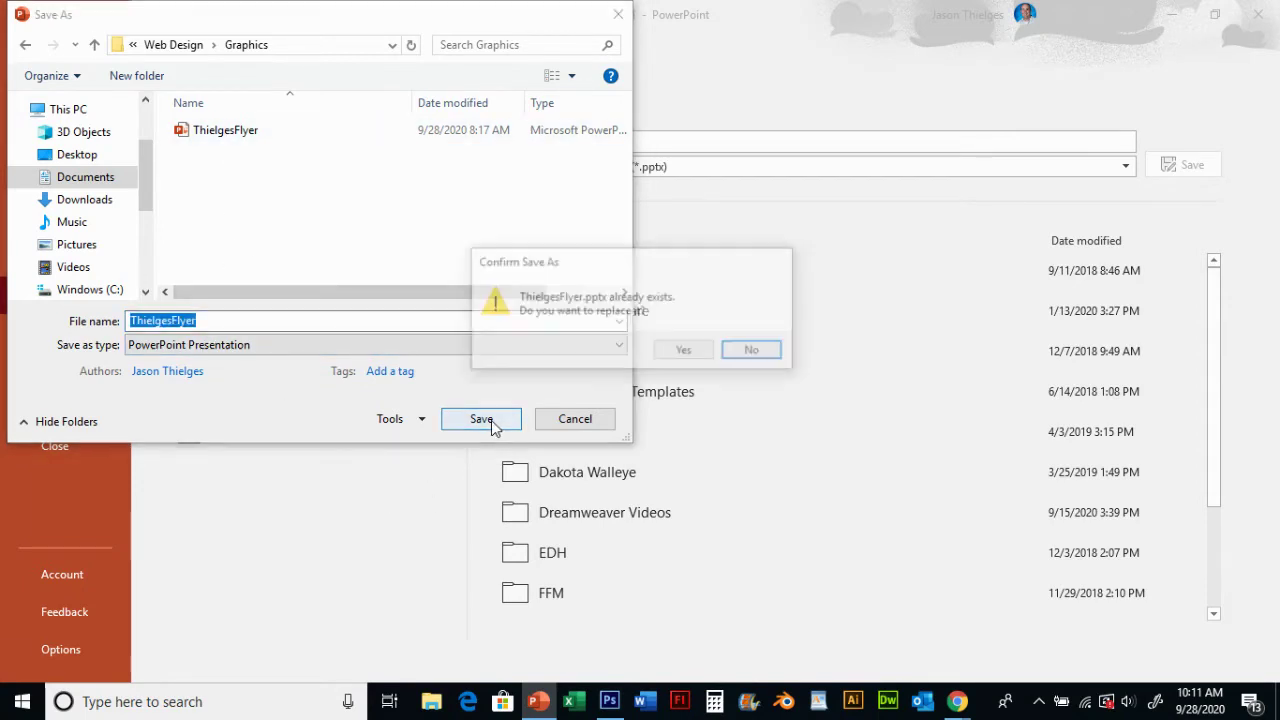
pyautogui.click(686, 352)
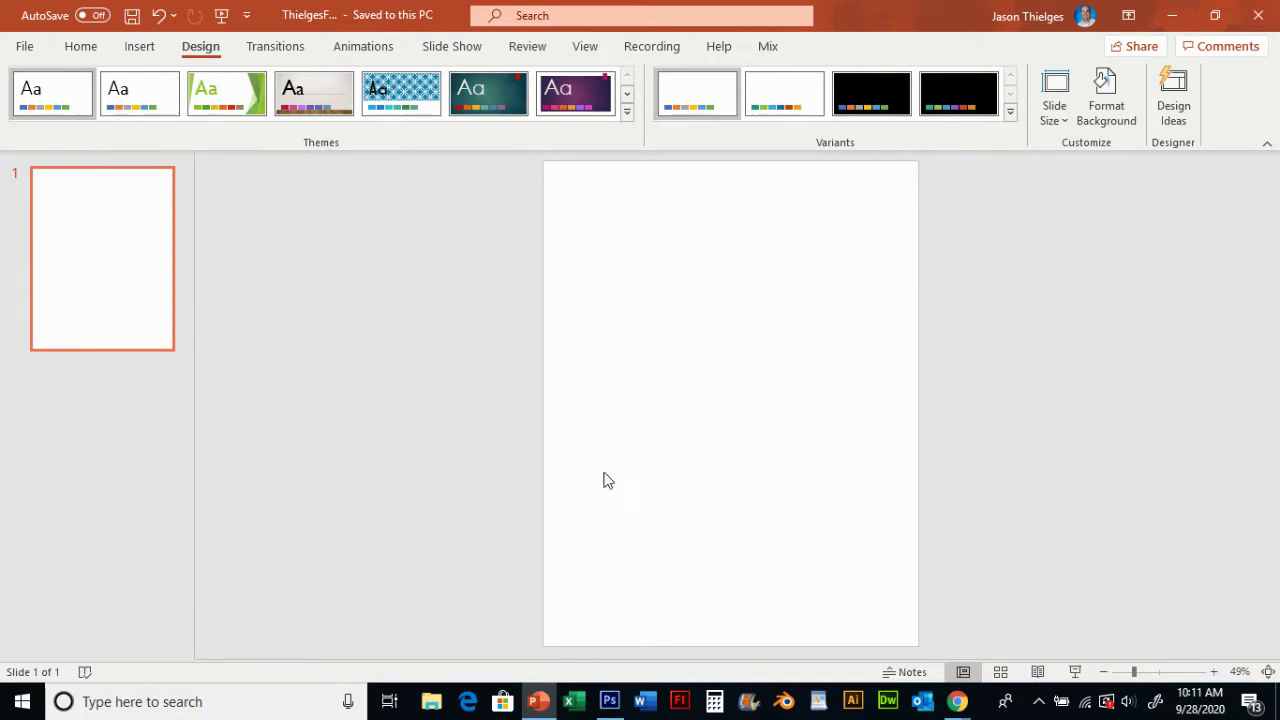
# - Create a new 800 × 300 px document with a Transparent background in Photoshop
pyautogui.click(609, 701)
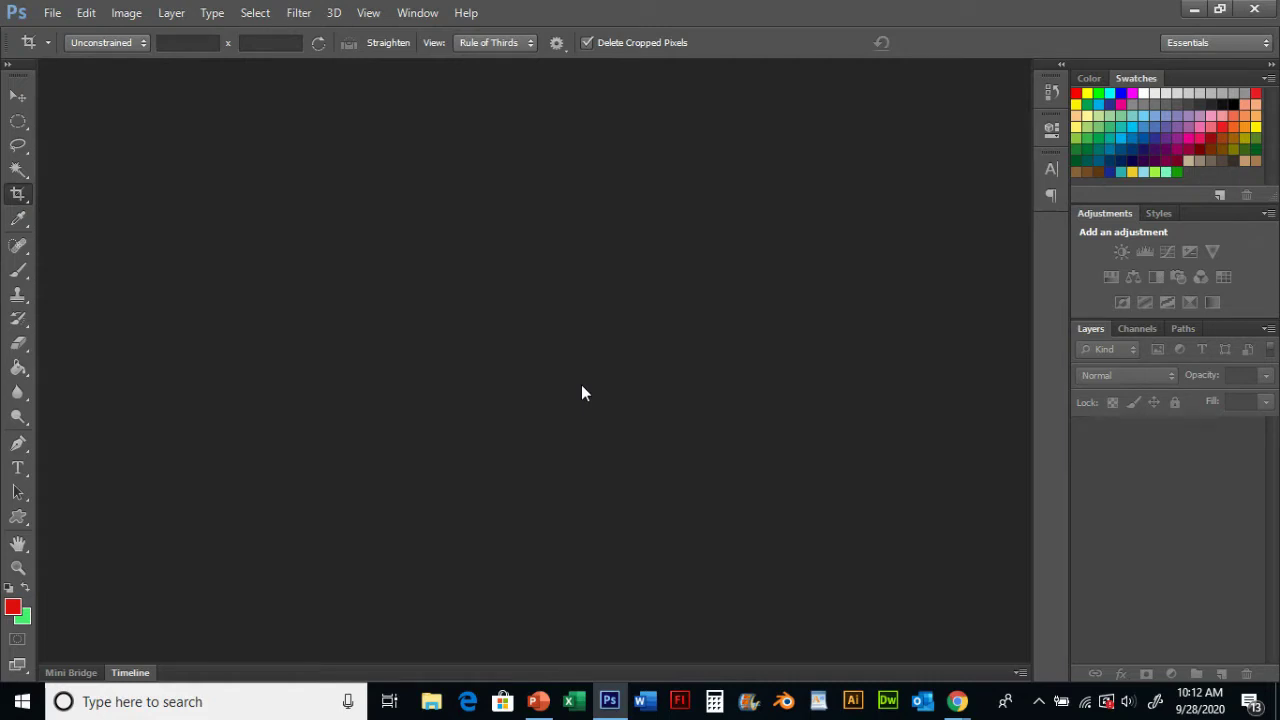
pyautogui.click(50, 14)
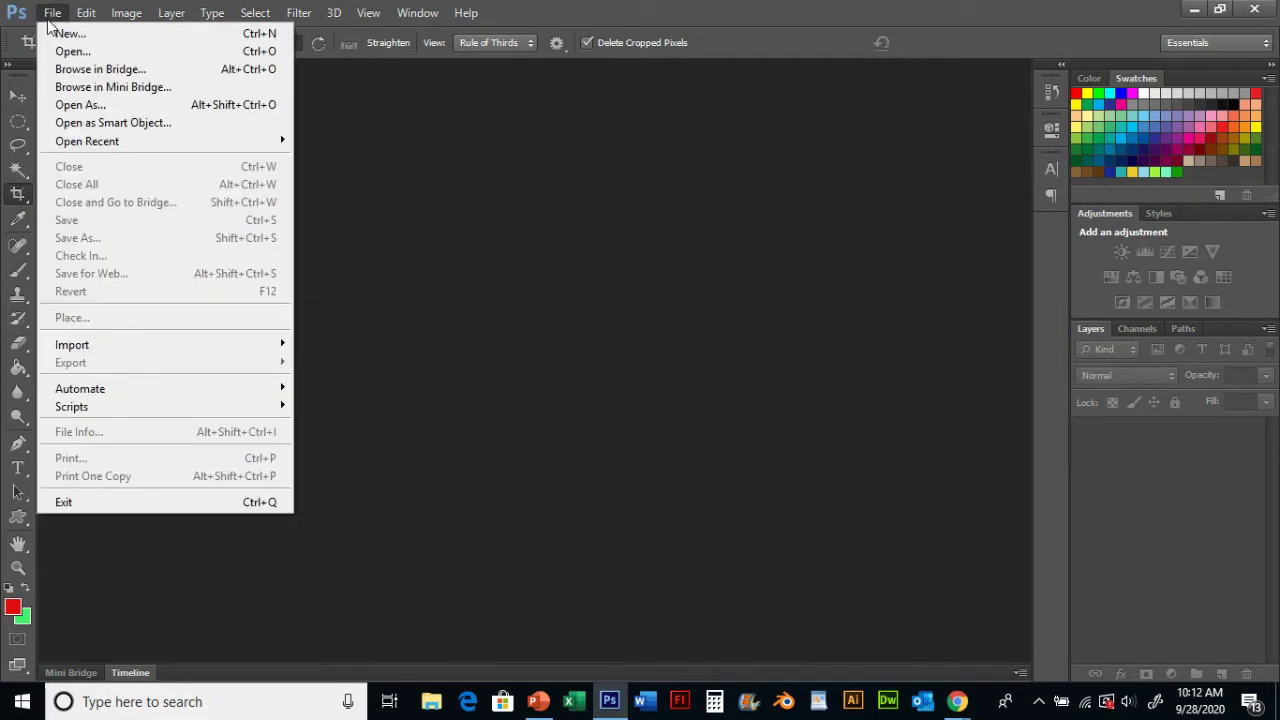
pyautogui.click(70, 36)
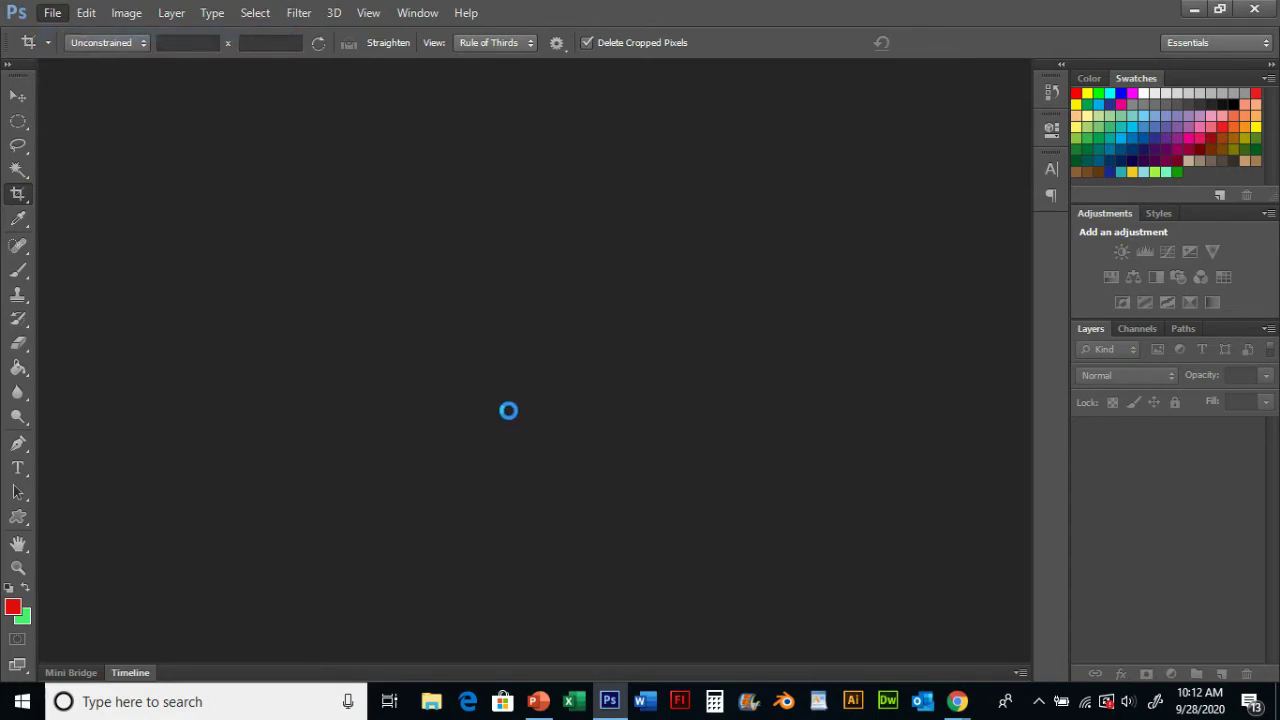
pyautogui.moveTo(601, 121)
pyautogui.mouseDown()
pyautogui.moveTo(632, 155)
pyautogui.moveTo(599, 137)
pyautogui.mouseUp()
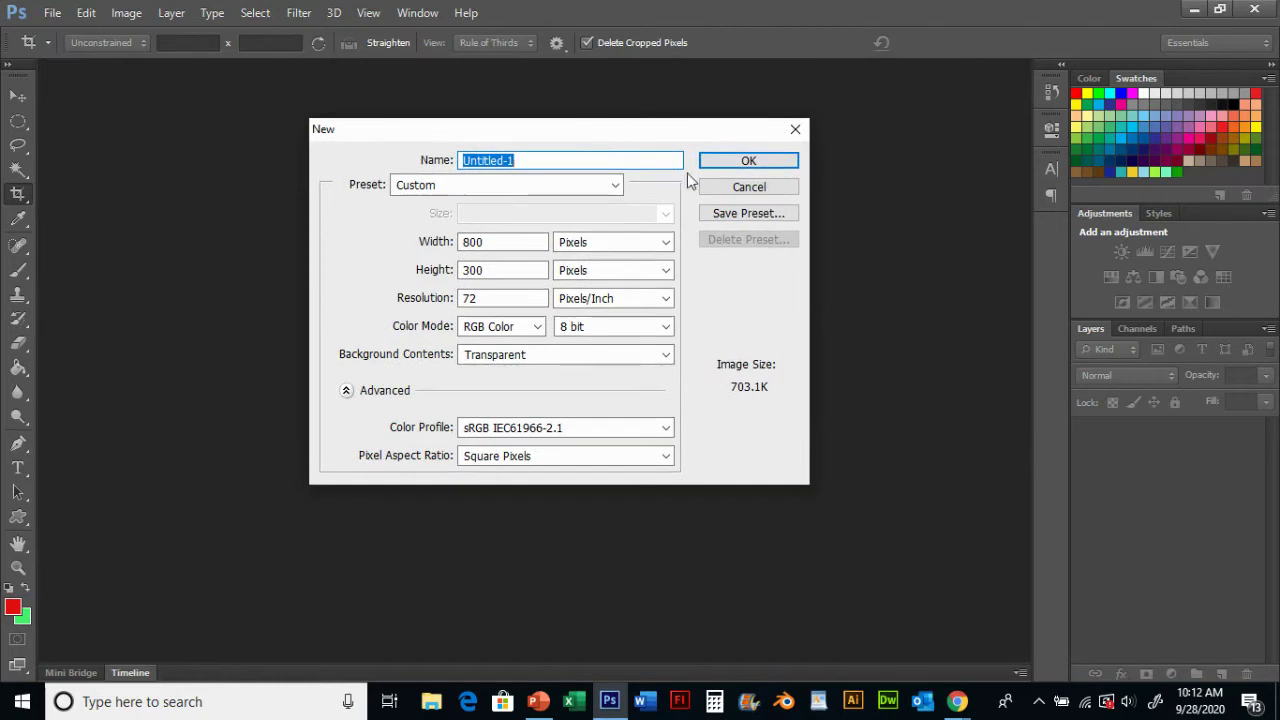
pyautogui.click(520, 242)
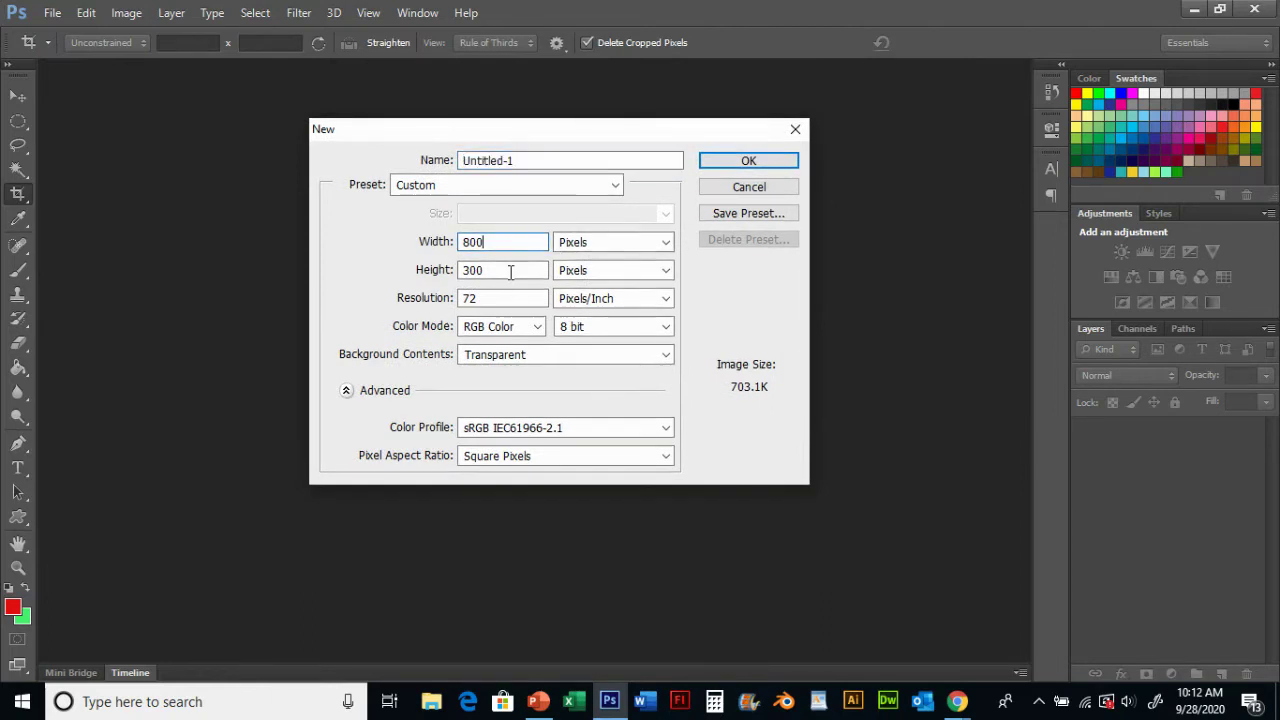
pyautogui.click(510, 272)
pyautogui.moveTo(677, 134); pyautogui.dragTo(670, 136)
pyautogui.click(752, 165)
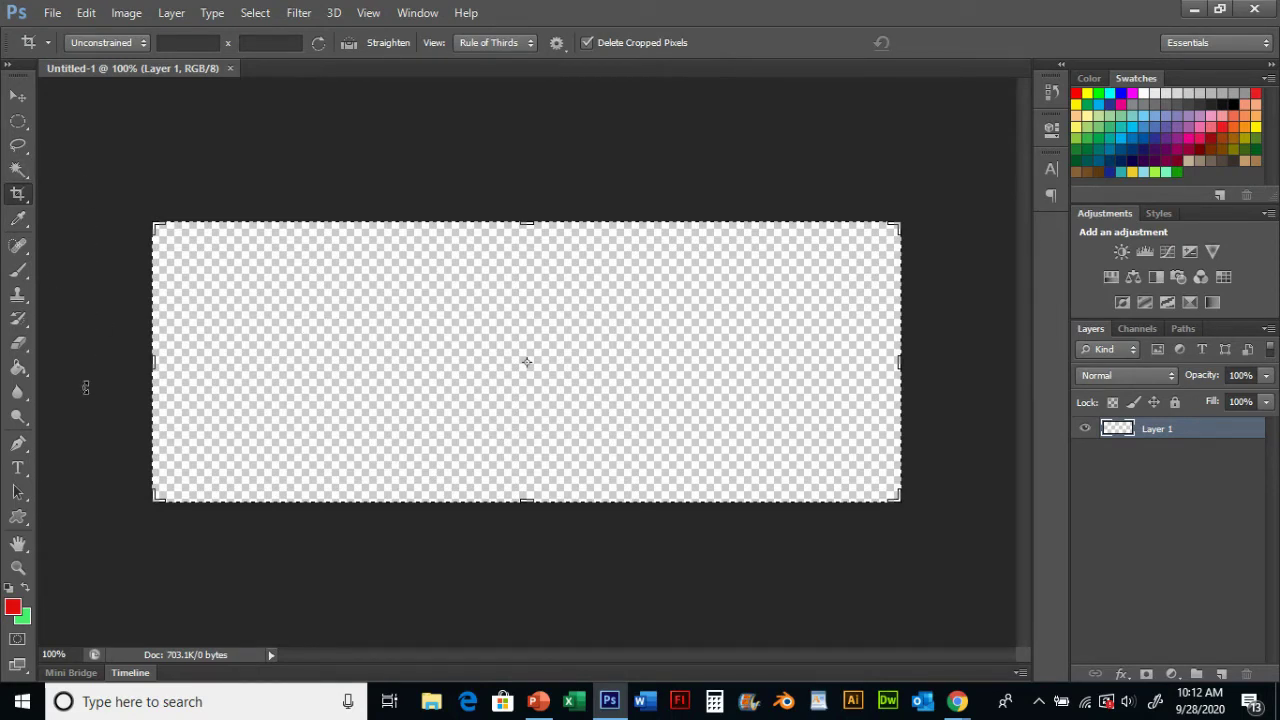
# - Set the Type tool to Gadugi Bold, 72 pt, in teal
pyautogui.click(19, 470)
pyautogui.click(201, 43)
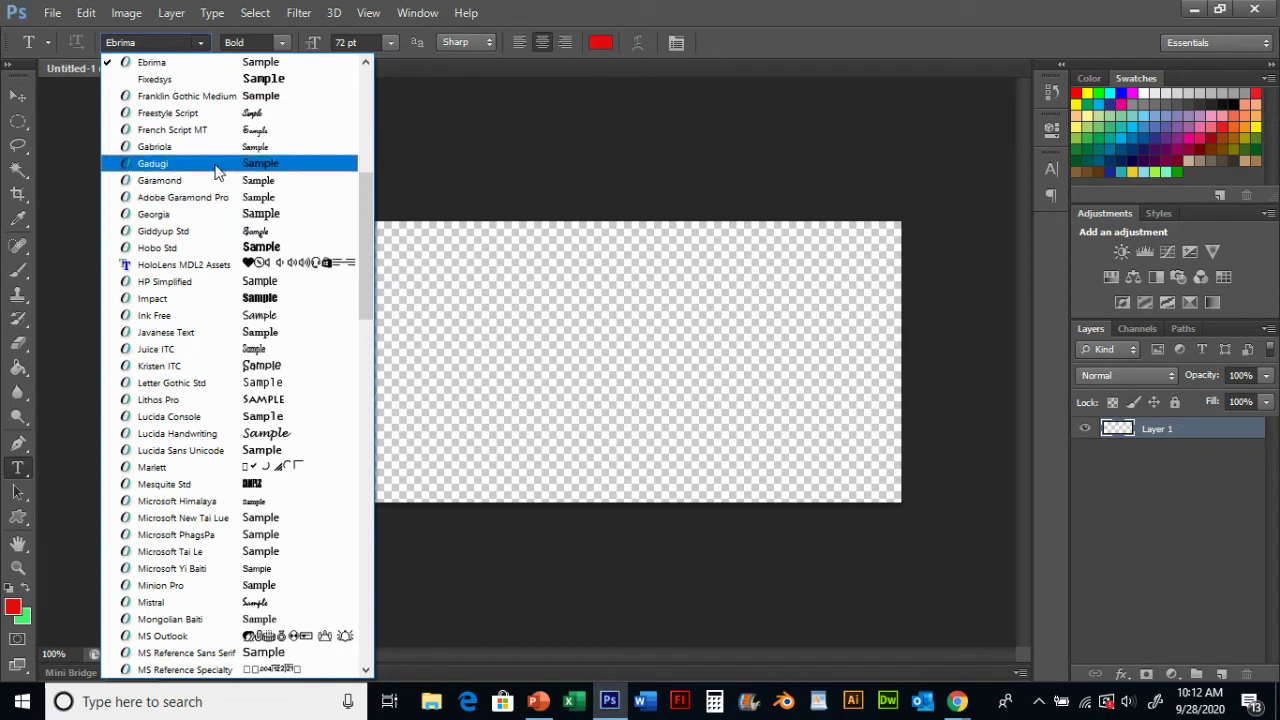
pyautogui.click(217, 163)
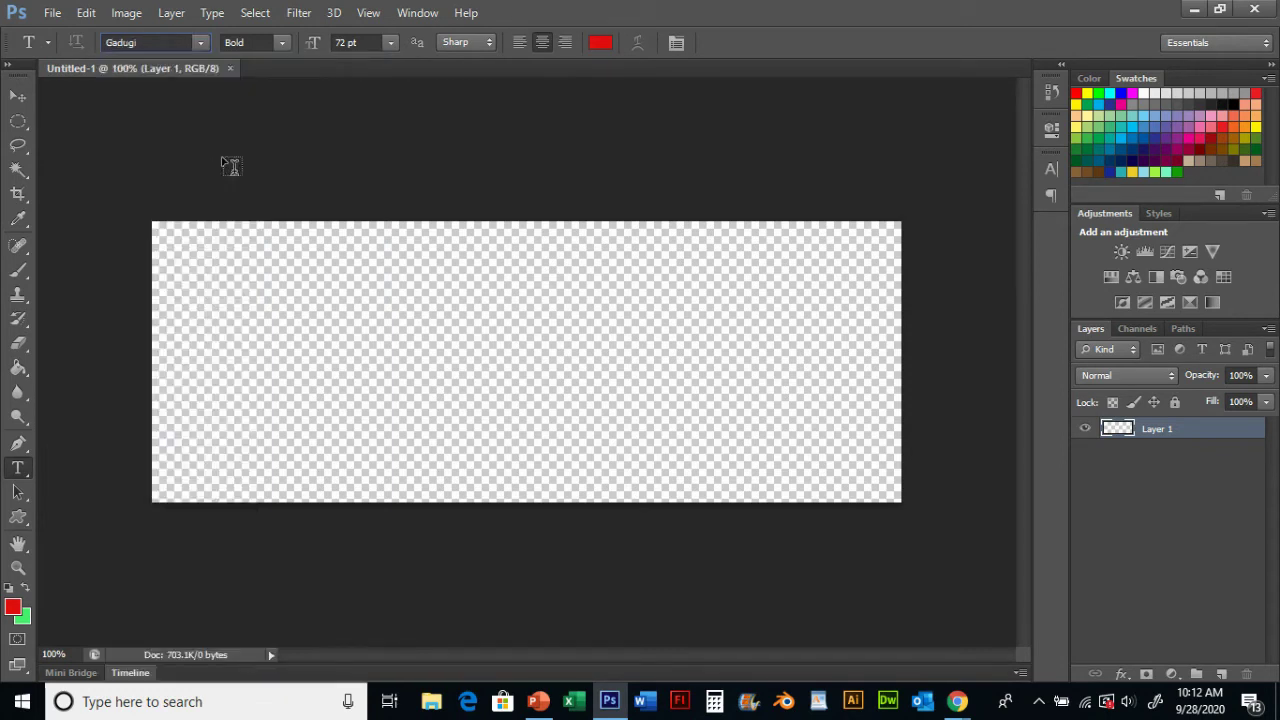
pyautogui.click(276, 40)
pyautogui.click(276, 76)
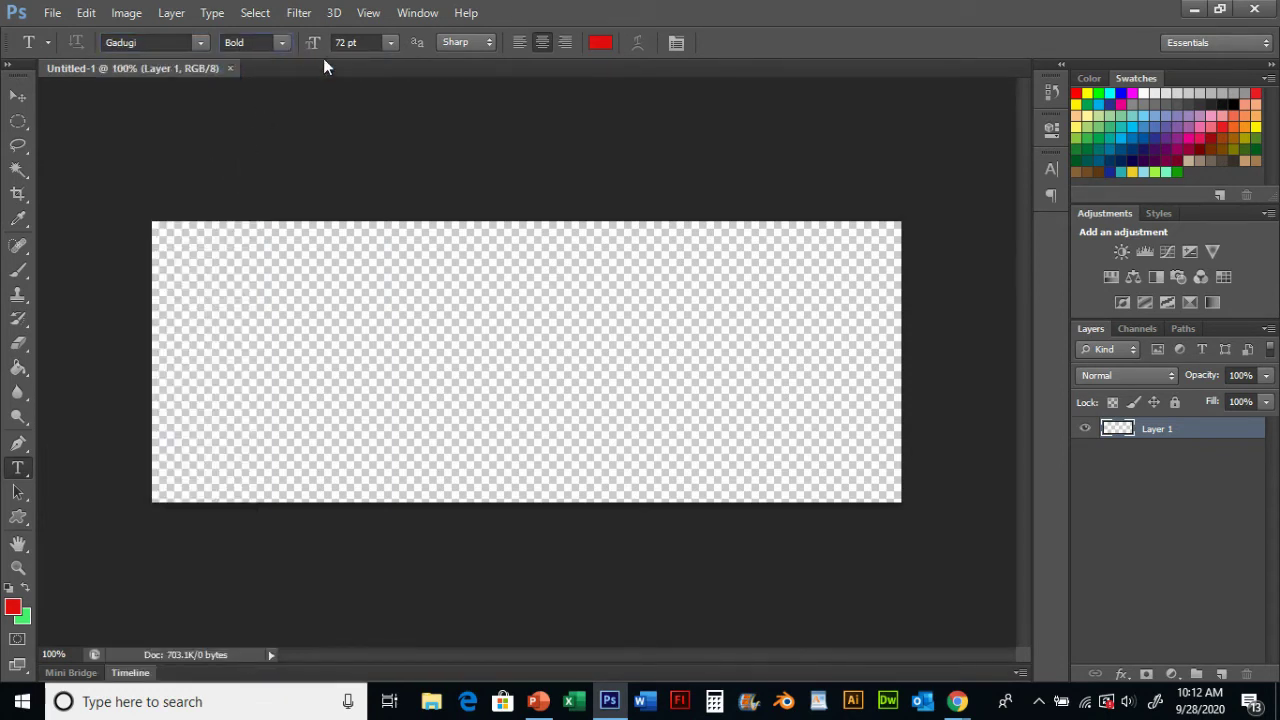
pyautogui.click(388, 42)
pyautogui.click(408, 361)
pyautogui.click(600, 44)
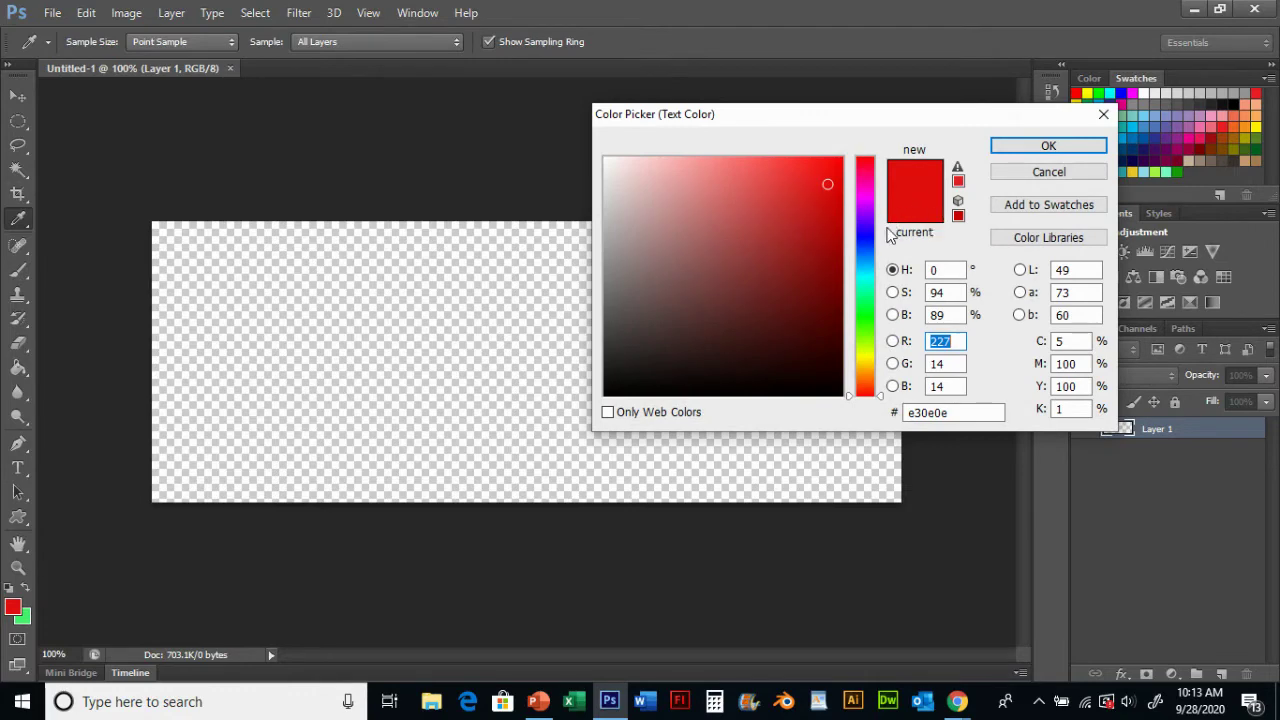
pyautogui.moveTo(866, 196); pyautogui.dragTo(866, 286)
pyautogui.click(1030, 150)
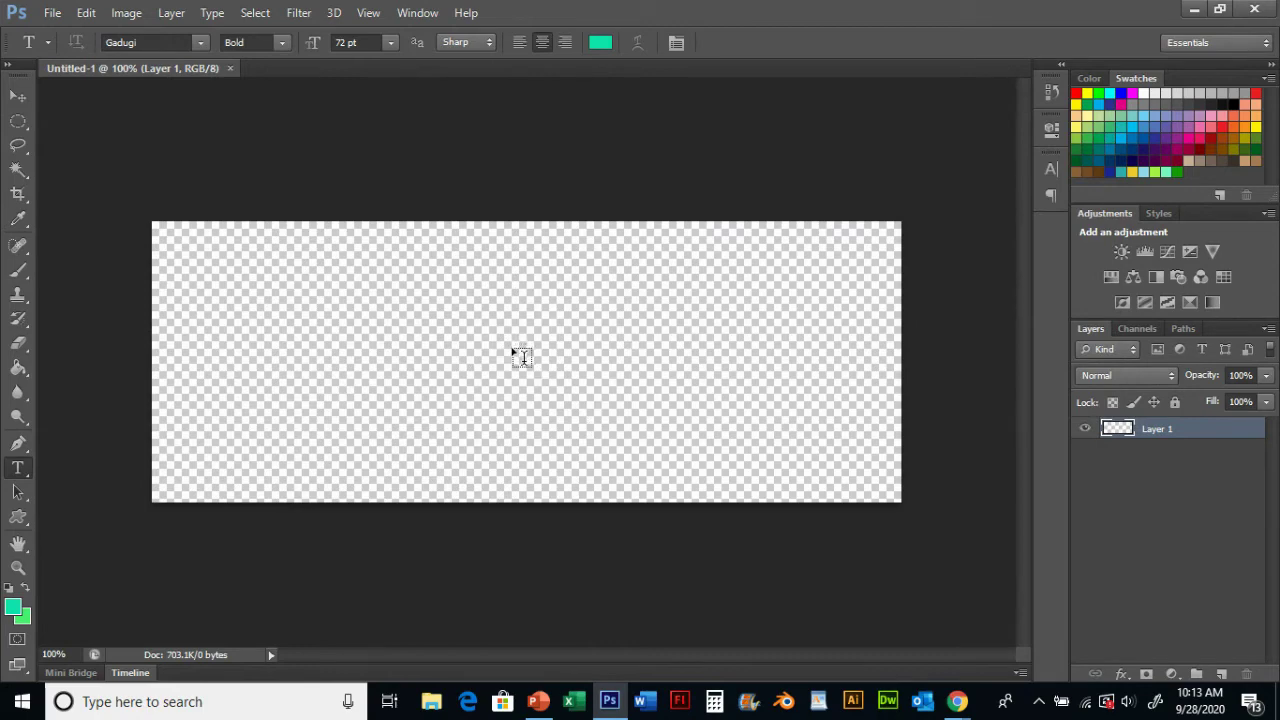
# - Type 'Jason's Bait Shop' mid-canvas and scale it up to span most of the canvas
pyautogui.click(514, 350)
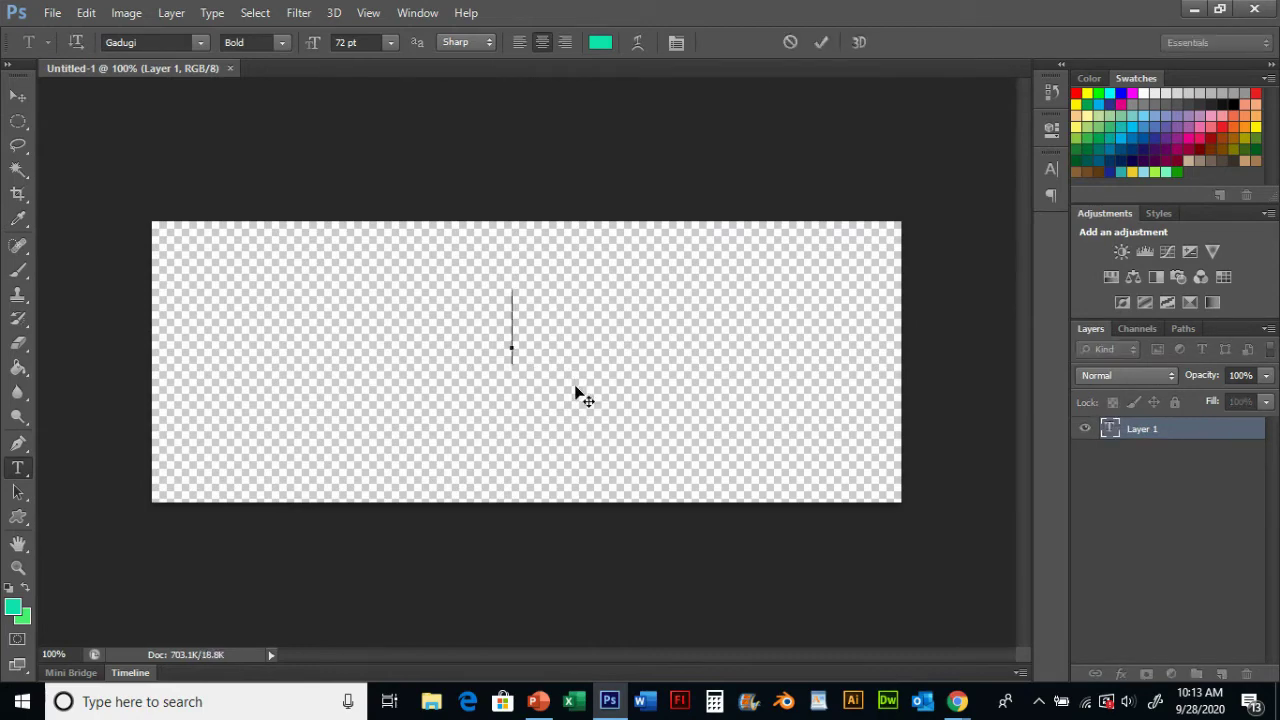
pyautogui.write("Jason's ")
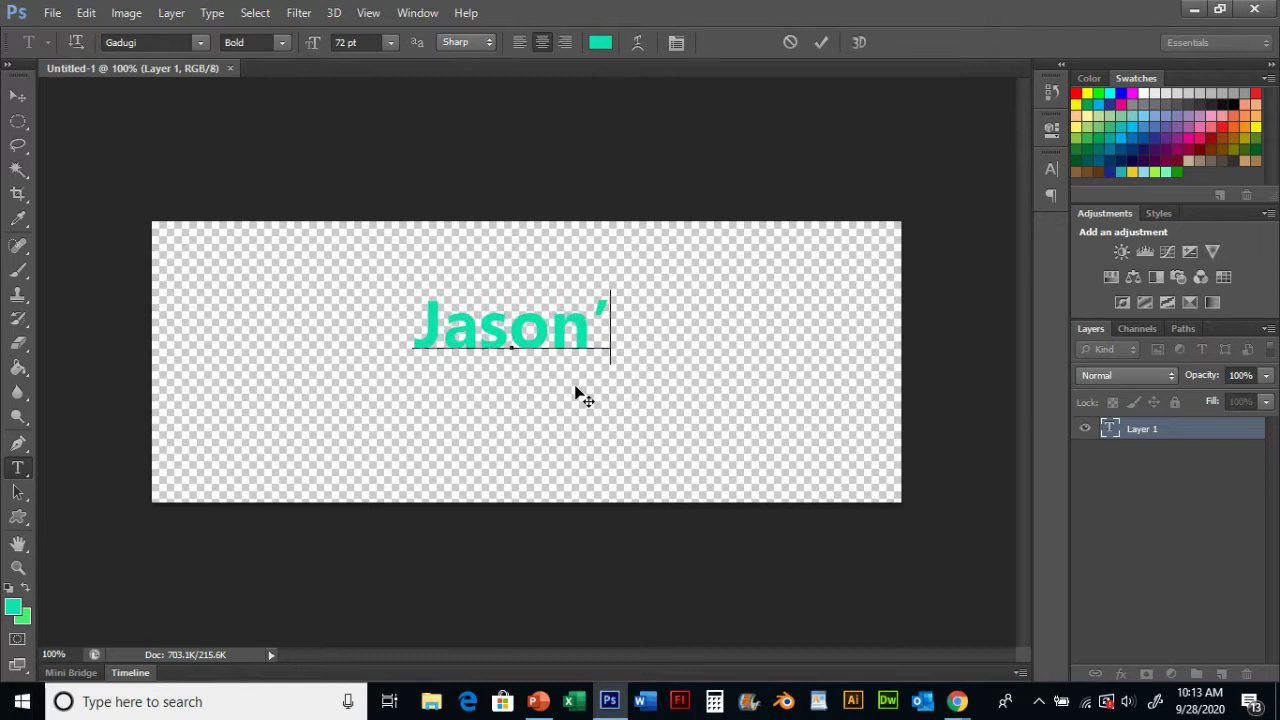
pyautogui.write('Bait Sho')
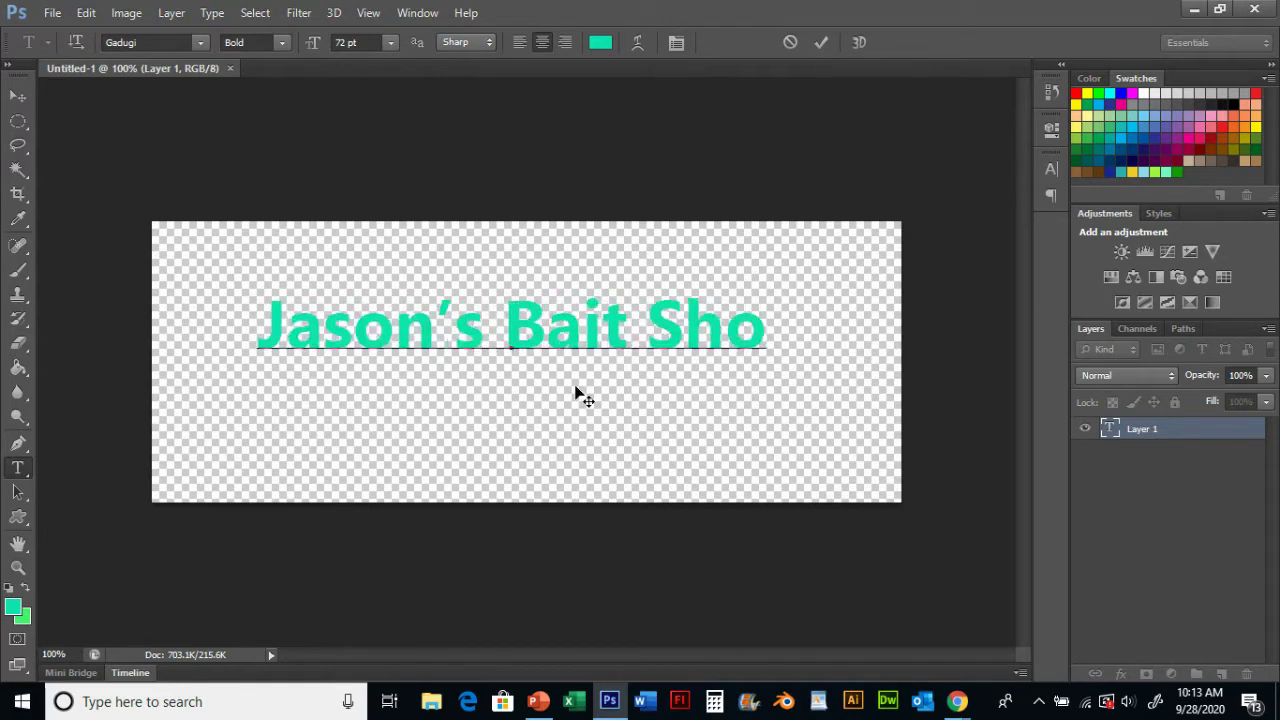
pyautogui.write('p')
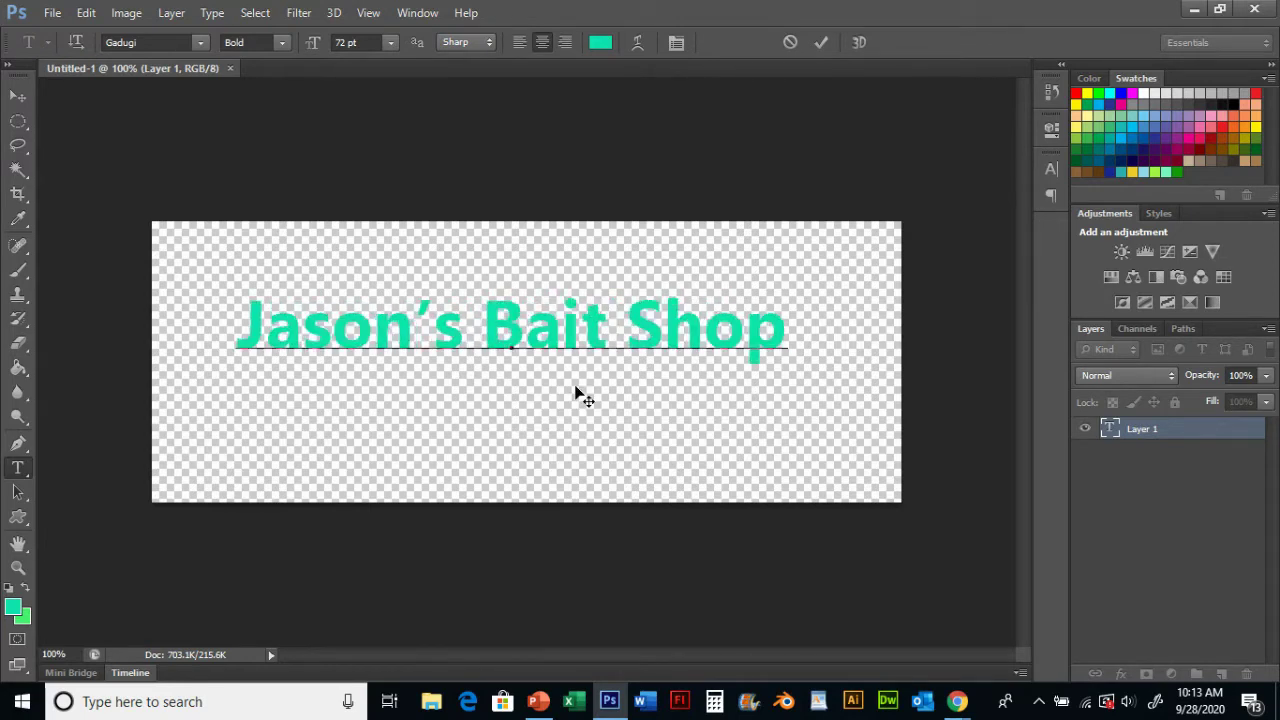
pyautogui.click(821, 43)
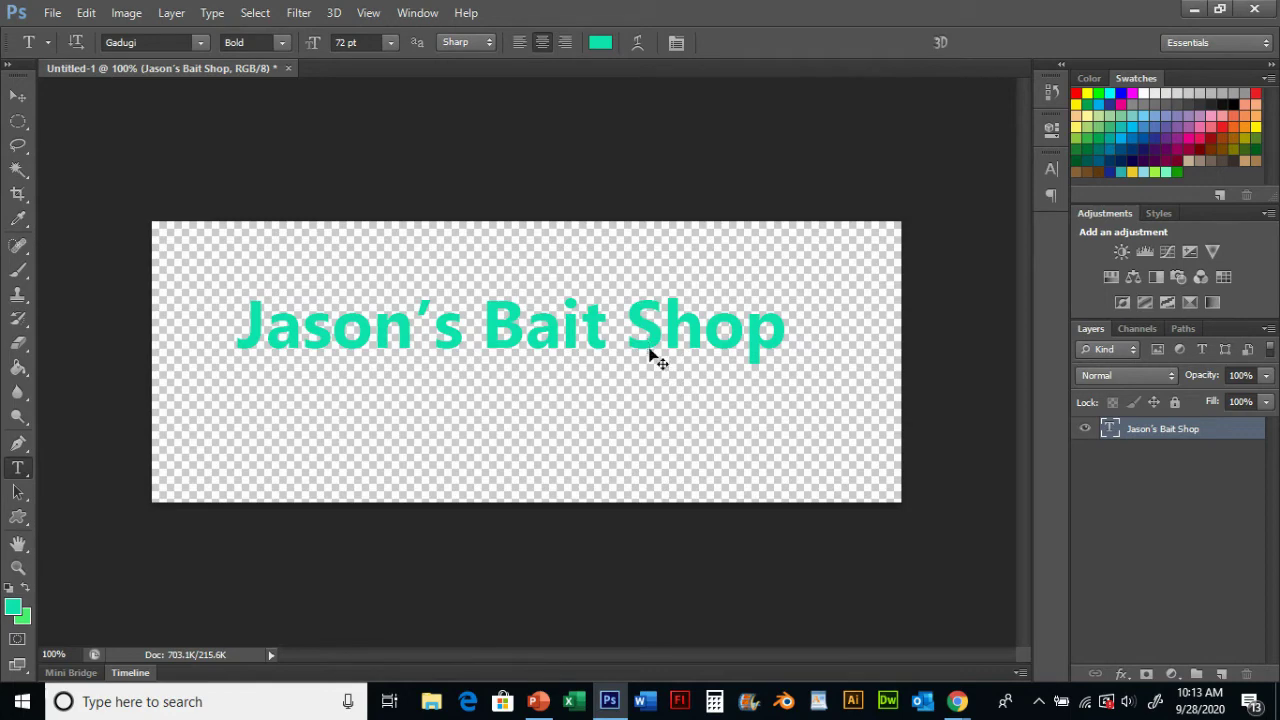
pyautogui.hotkey('ctrl', 't')
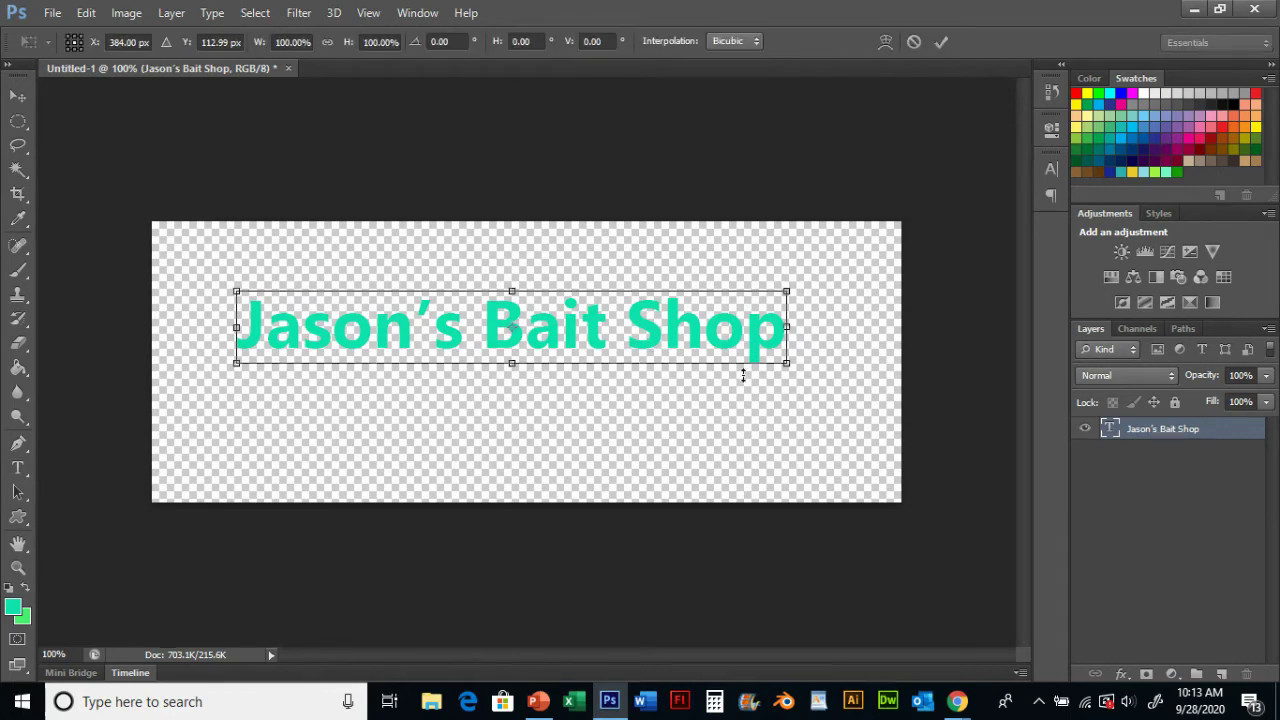
pyautogui.moveTo(786, 362); pyautogui.dragTo(888, 447)
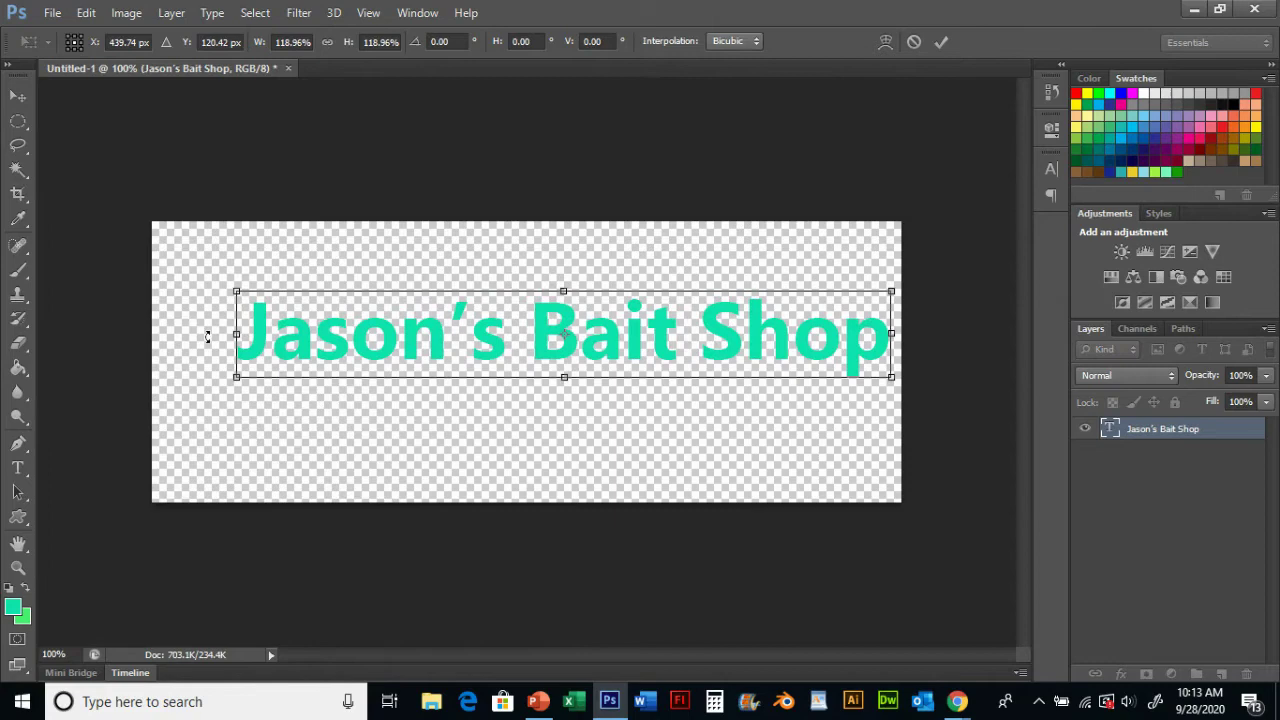
pyautogui.moveTo(236, 287); pyautogui.dragTo(193, 286)
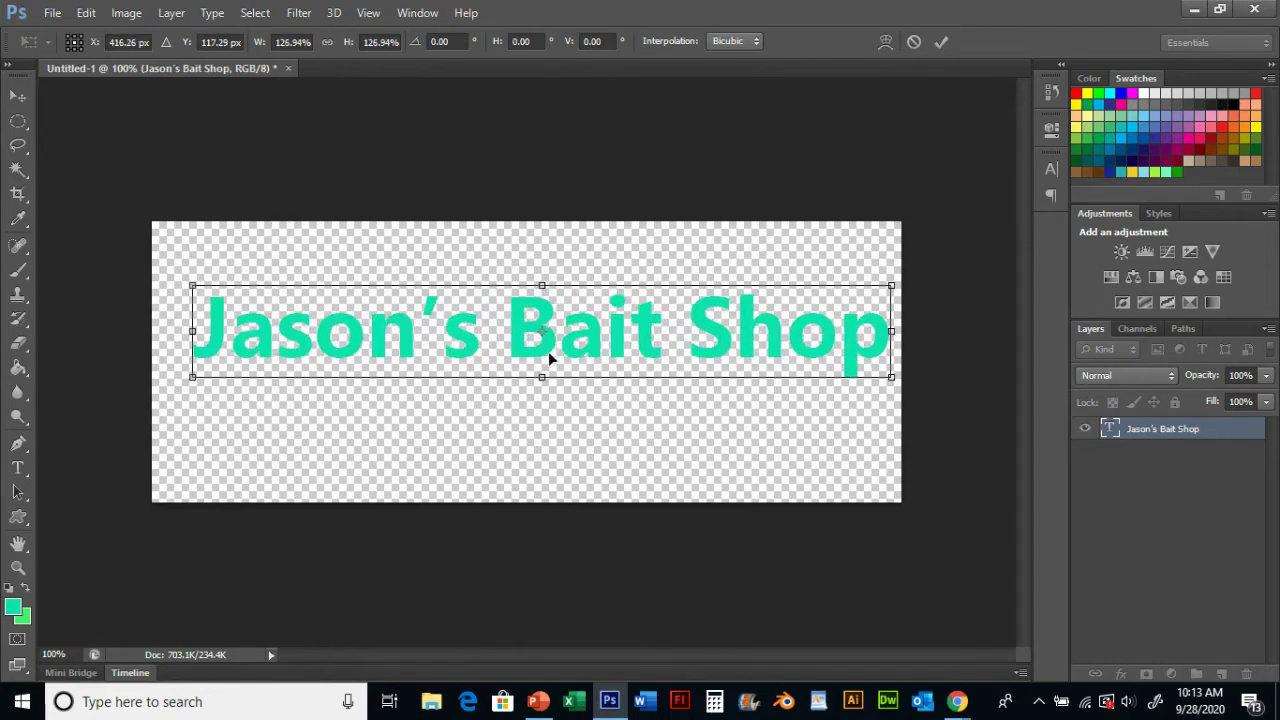
pyautogui.moveTo(569, 351); pyautogui.dragTo(563, 367)
pyautogui.click(942, 42)
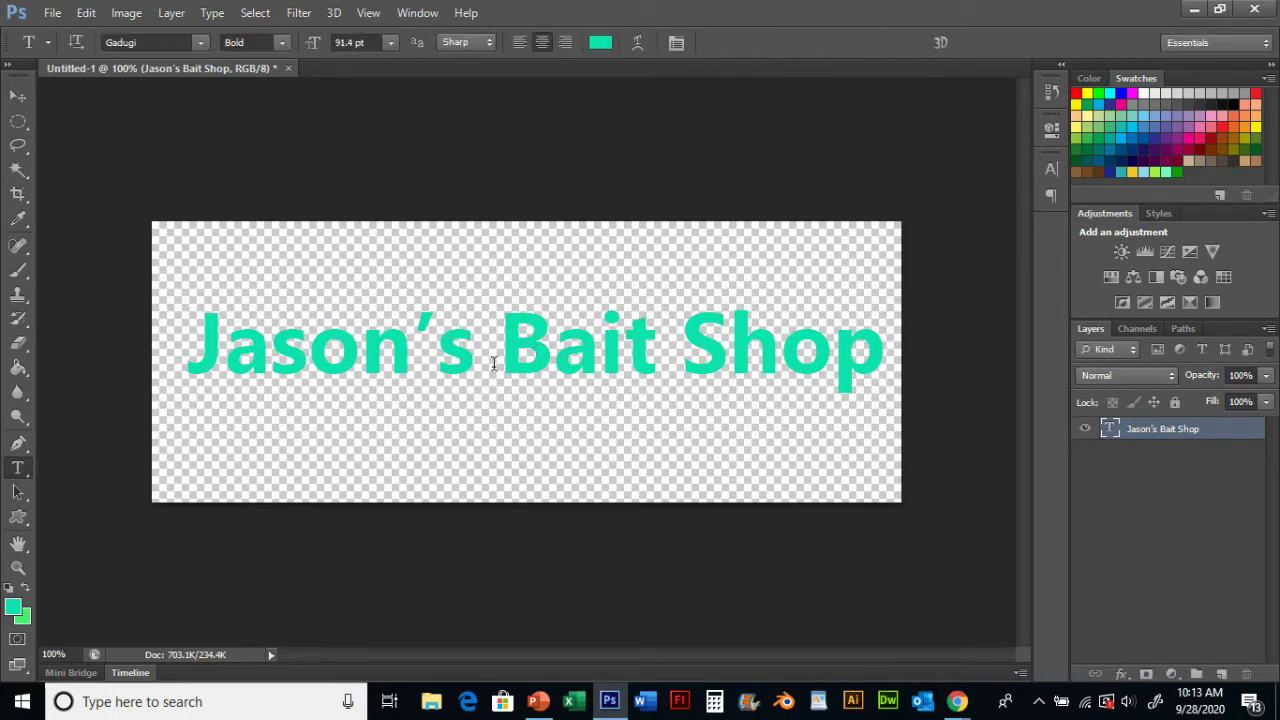
# - Add a Bevel & Emboss effect to the title layer
pyautogui.click(1121, 676)
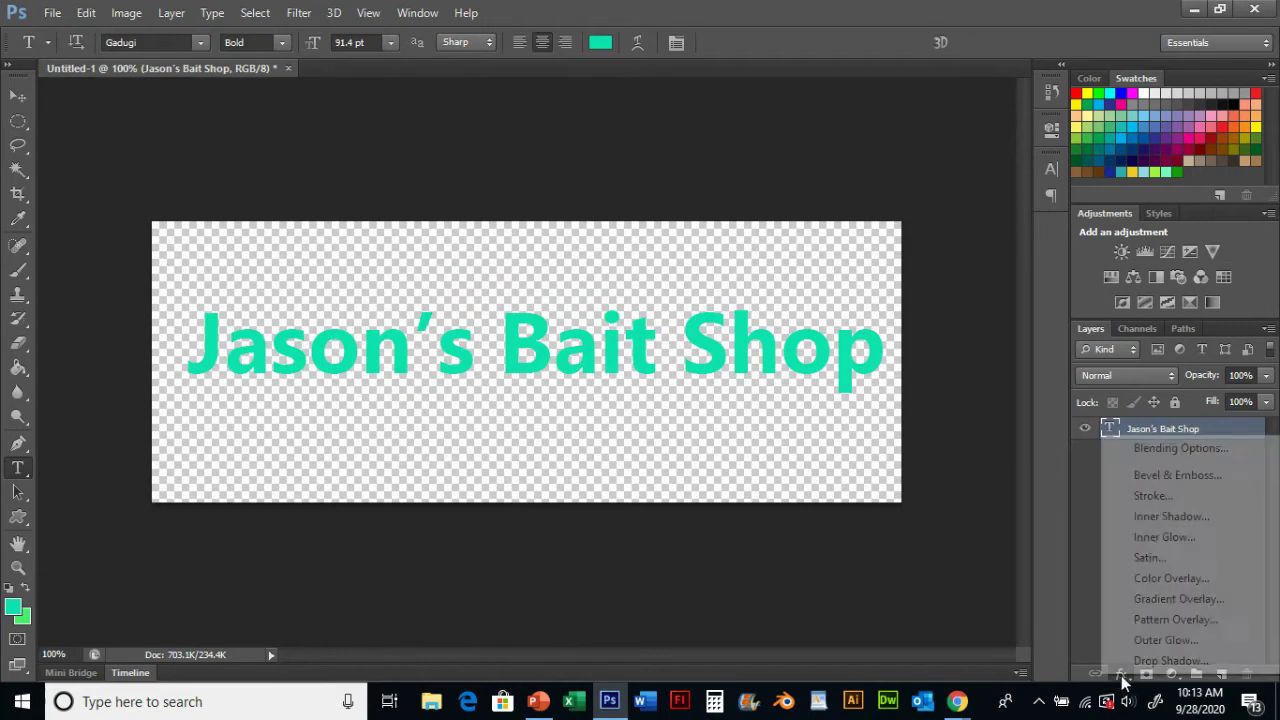
pyautogui.click(1172, 479)
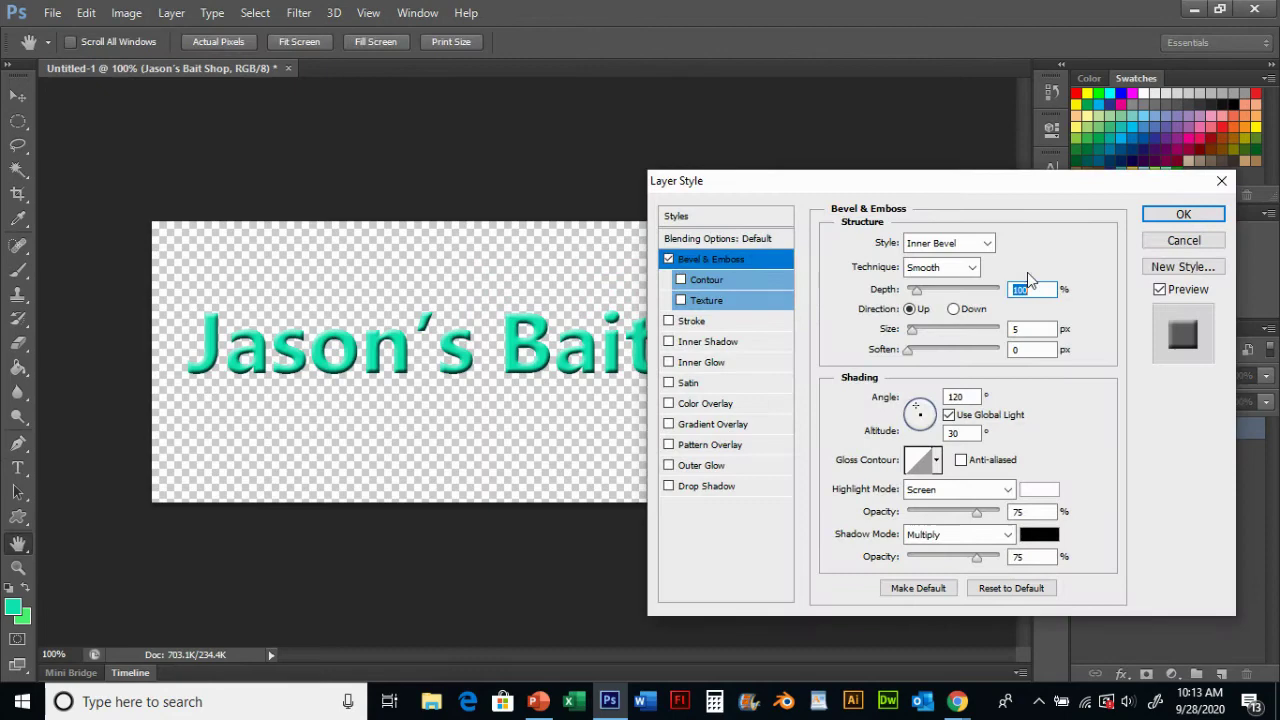
pyautogui.moveTo(1075, 182); pyautogui.dragTo(1074, 104)
pyautogui.moveTo(916, 212)
pyautogui.mouseDown()
pyautogui.moveTo(931, 213)
pyautogui.moveTo(918, 215)
pyautogui.mouseUp()
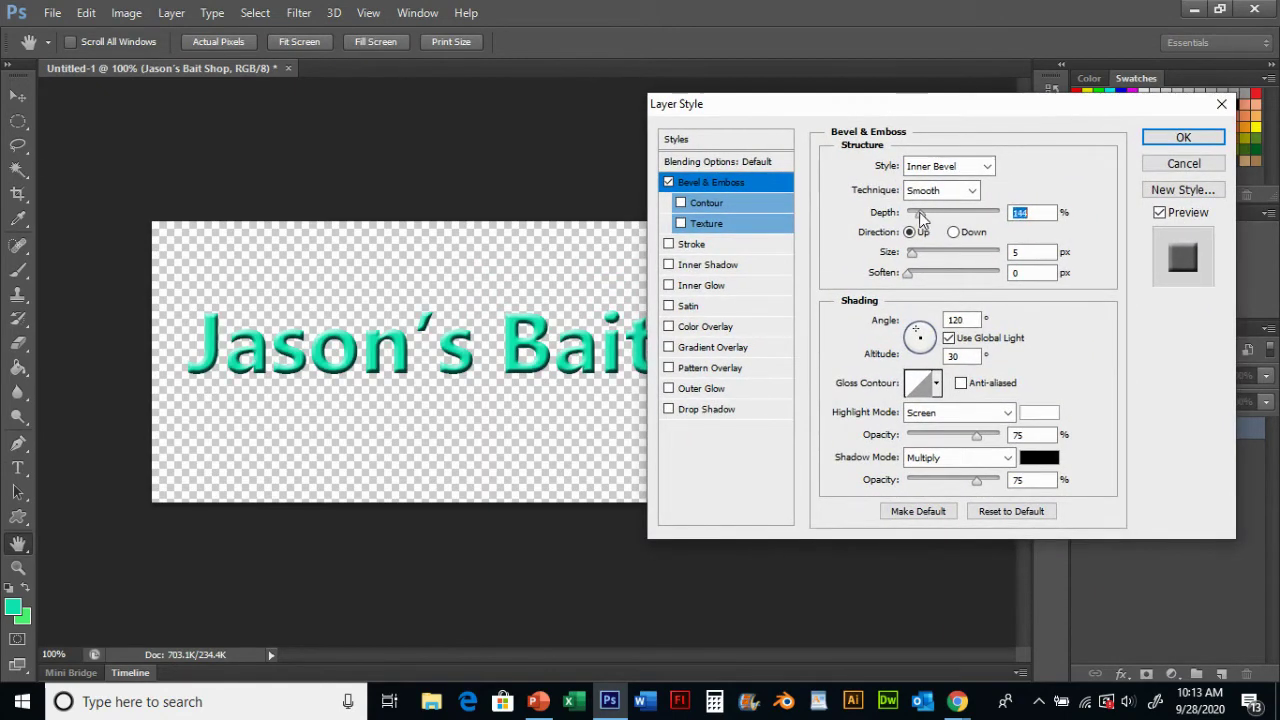
pyautogui.click(1183, 140)
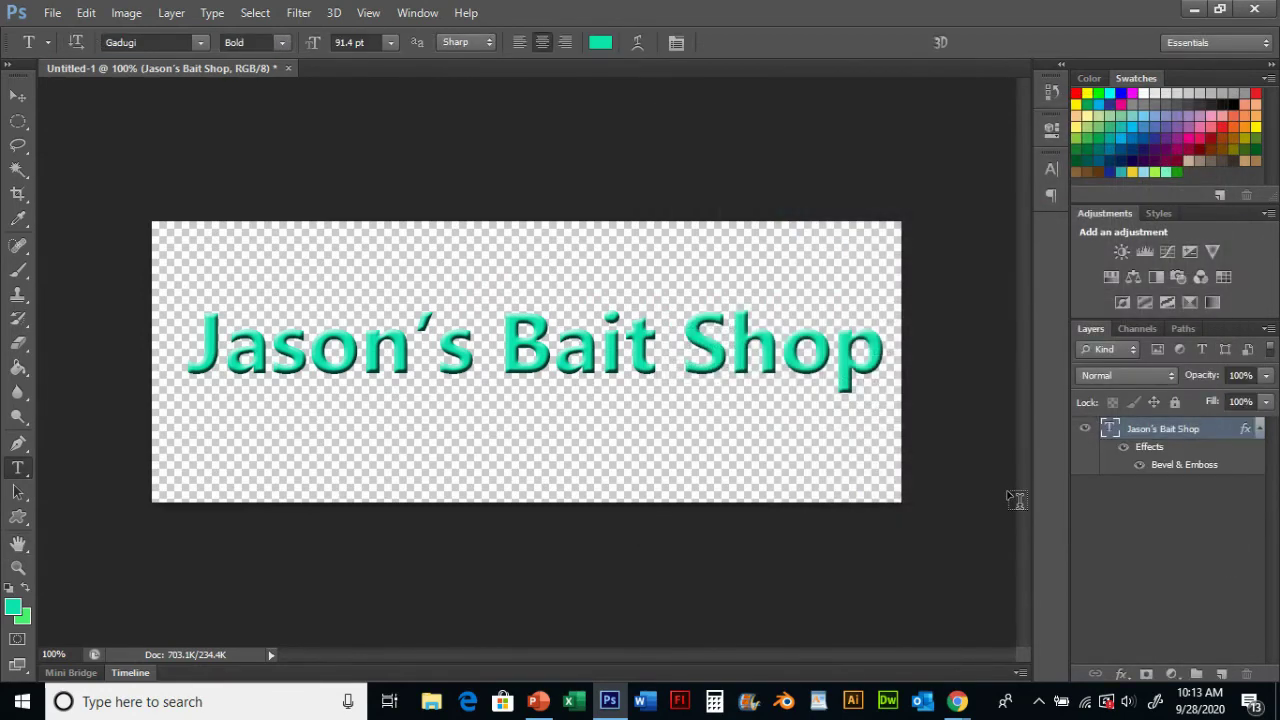
# - Add a thin 3 px Stroke outline to the title
pyautogui.click(1121, 674)
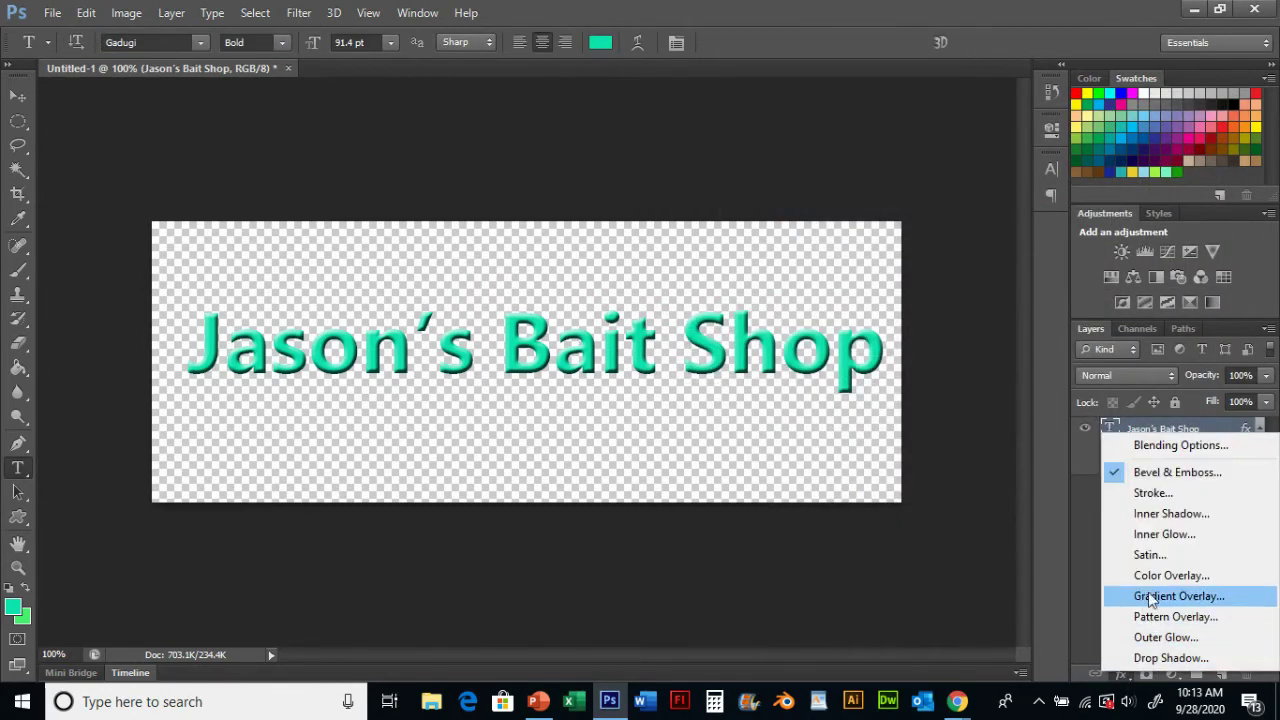
pyautogui.click(1158, 489)
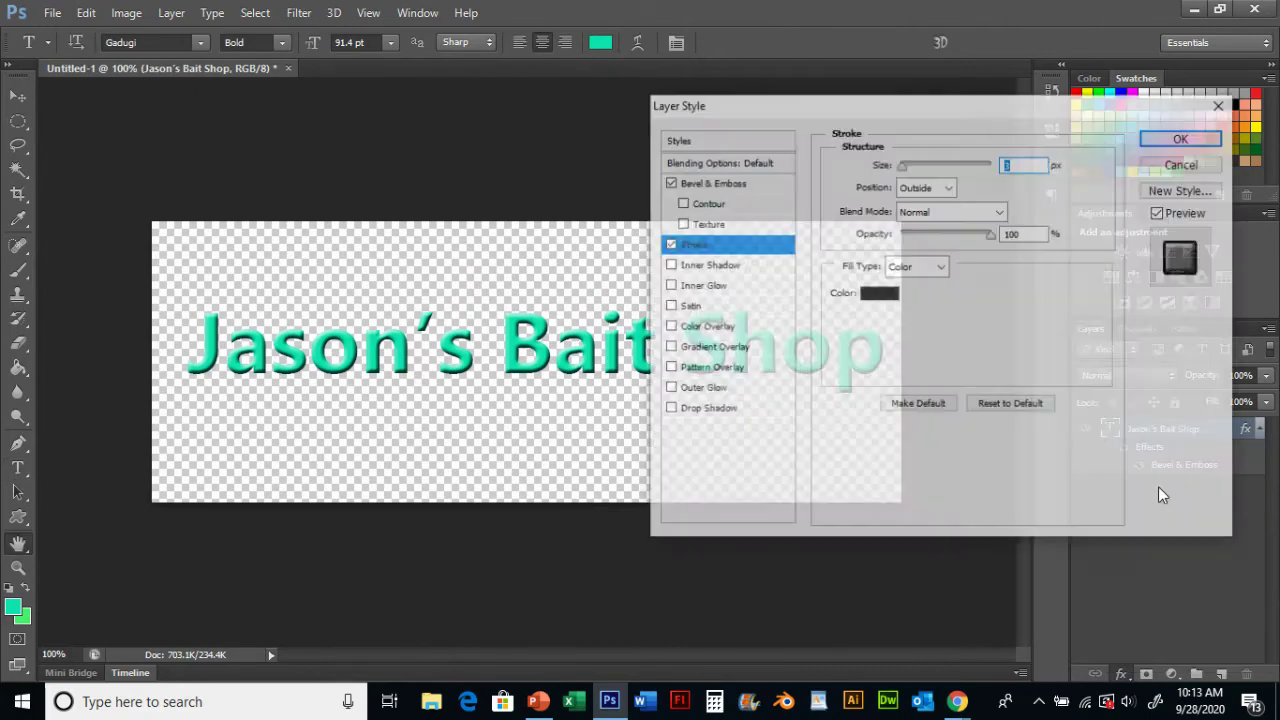
pyautogui.moveTo(860, 112); pyautogui.dragTo(776, 123)
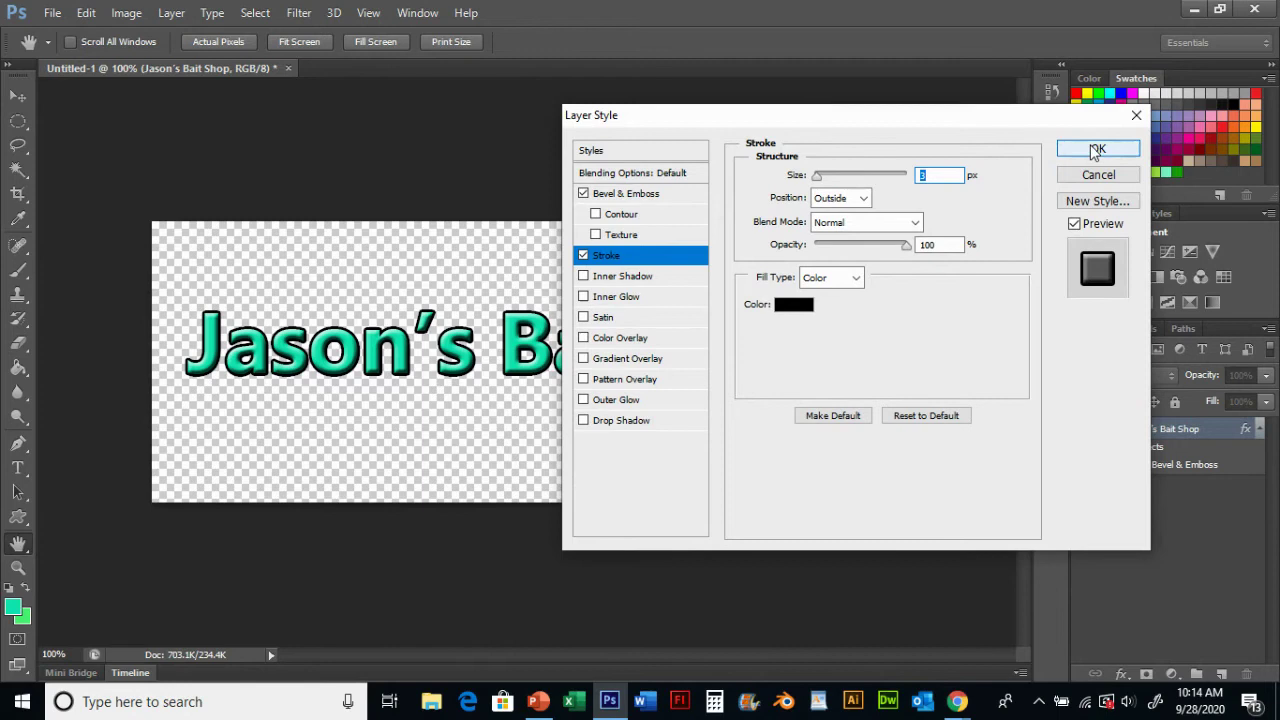
pyautogui.moveTo(820, 177)
pyautogui.mouseDown()
pyautogui.moveTo(834, 177)
pyautogui.moveTo(819, 182)
pyautogui.mouseUp()
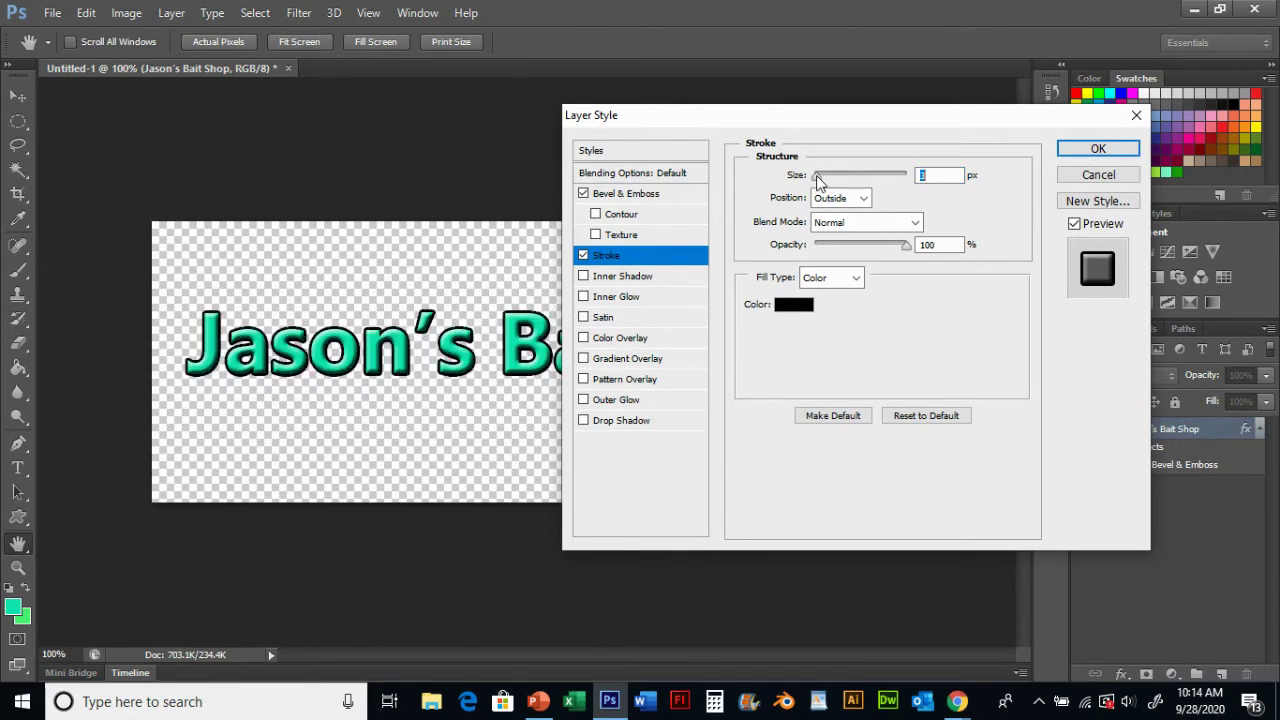
pyautogui.click(1095, 150)
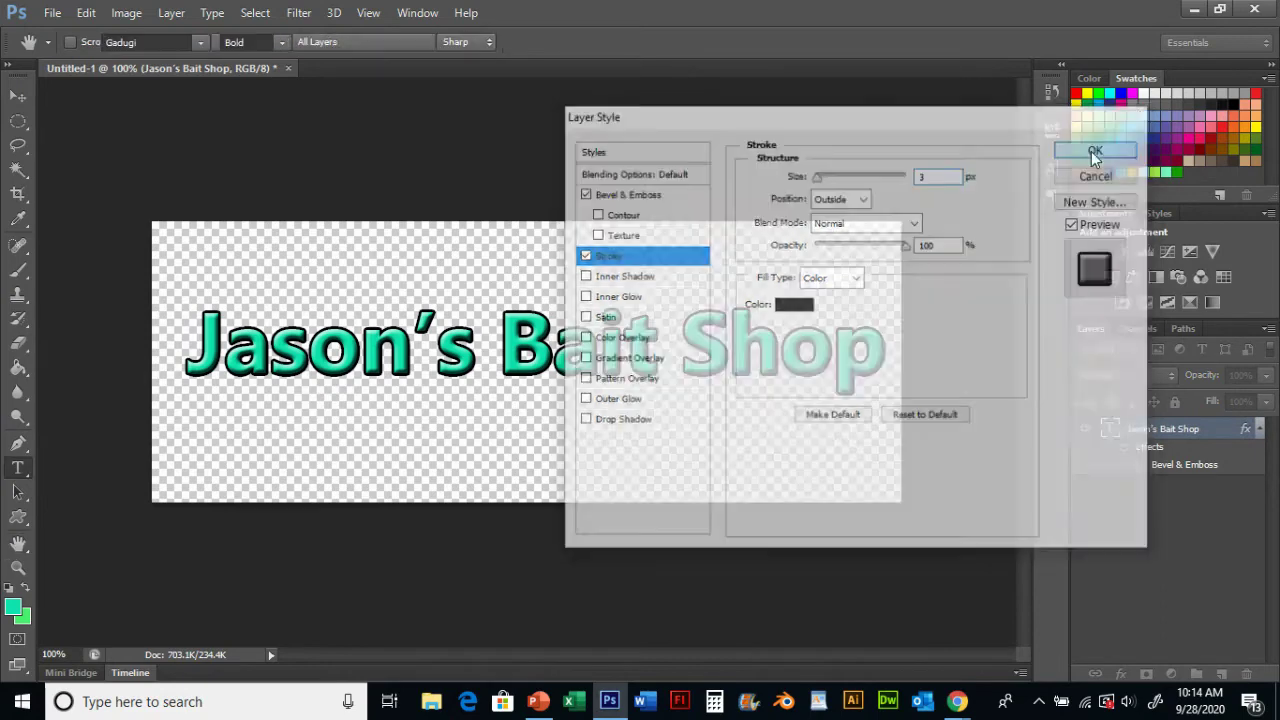
# - Add a Drop Shadow with 60% opacity and 13 px distance
pyautogui.click(1121, 675)
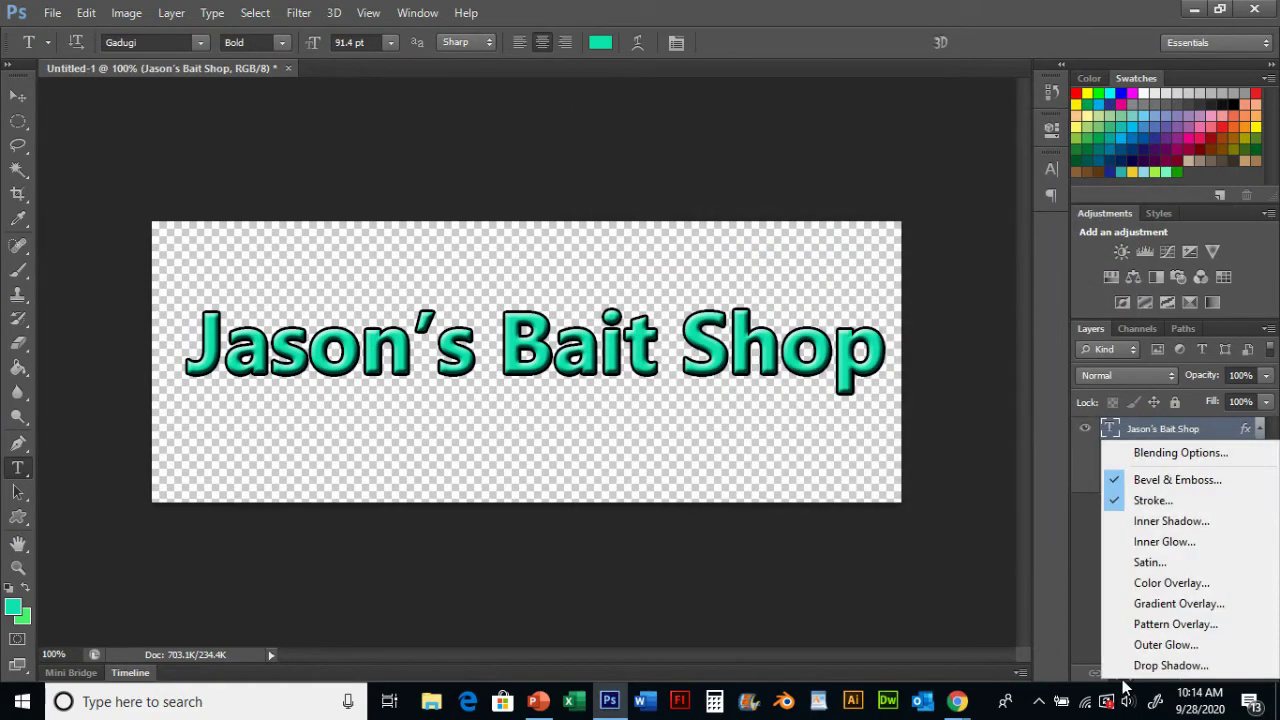
pyautogui.click(1140, 665)
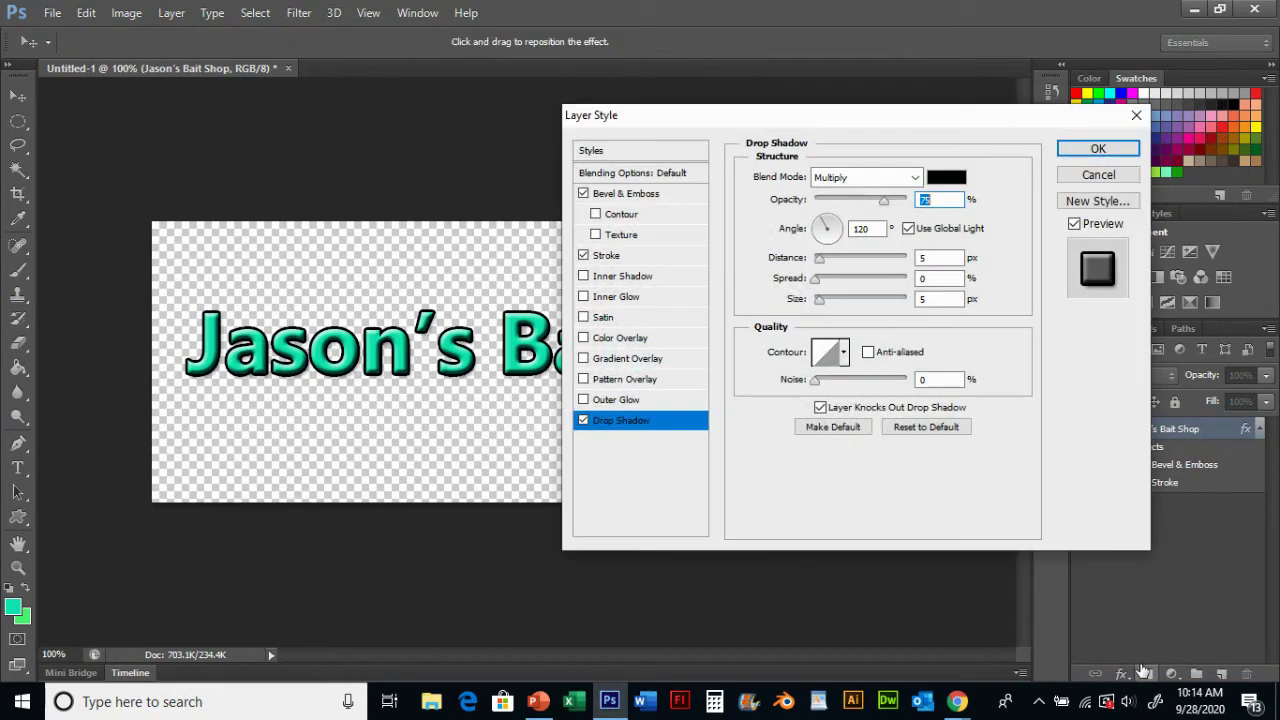
pyautogui.moveTo(885, 118); pyautogui.dragTo(957, 140)
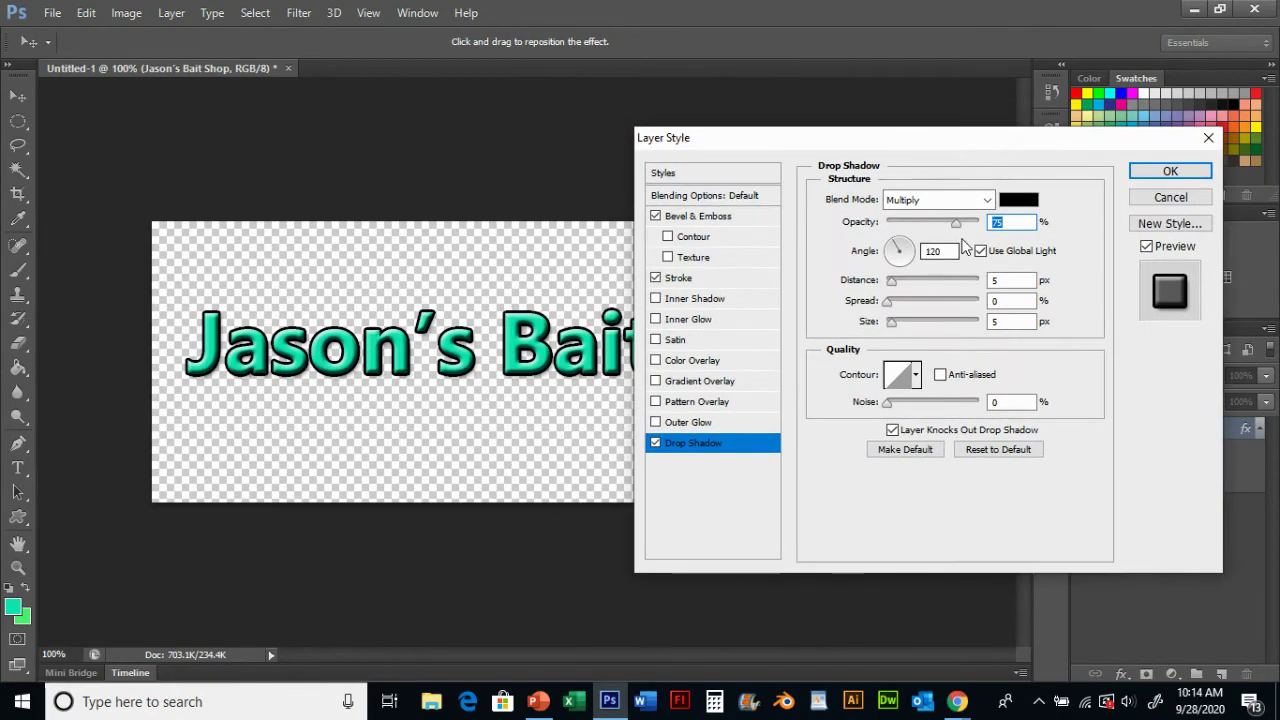
pyautogui.moveTo(956, 222); pyautogui.dragTo(941, 222)
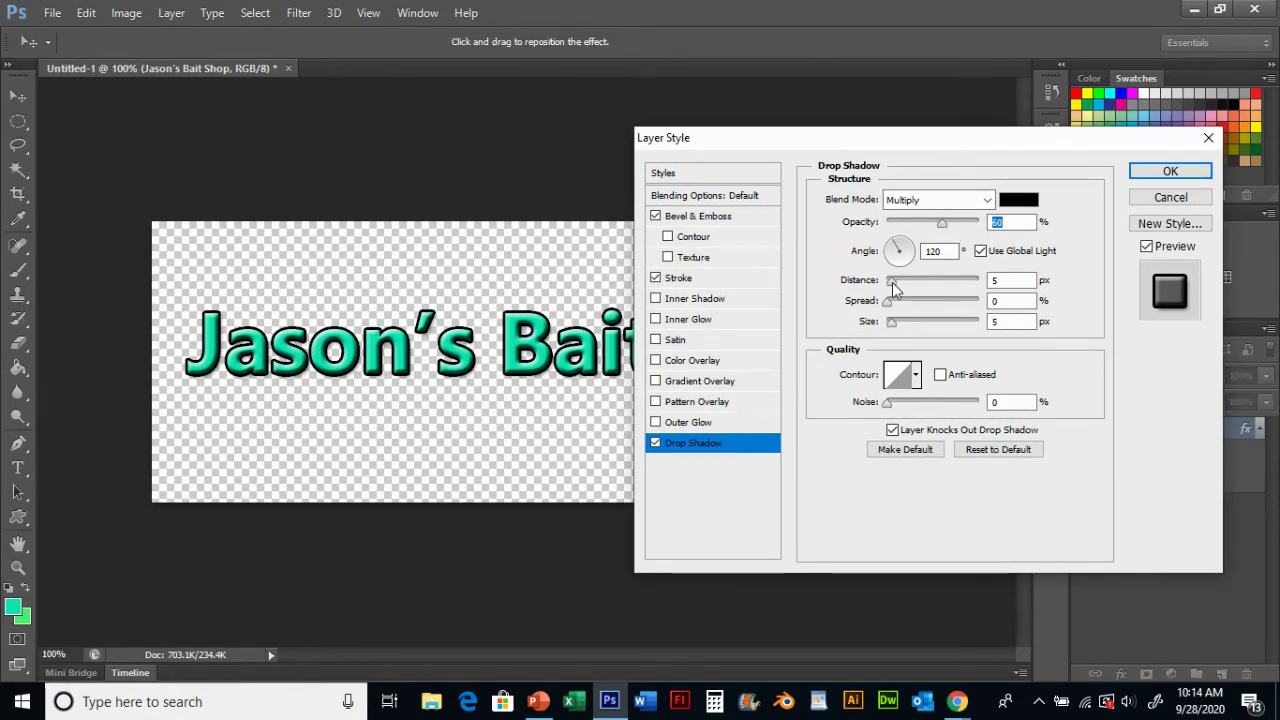
pyautogui.moveTo(895, 289); pyautogui.dragTo(909, 286)
pyautogui.moveTo(966, 150); pyautogui.dragTo(914, 154)
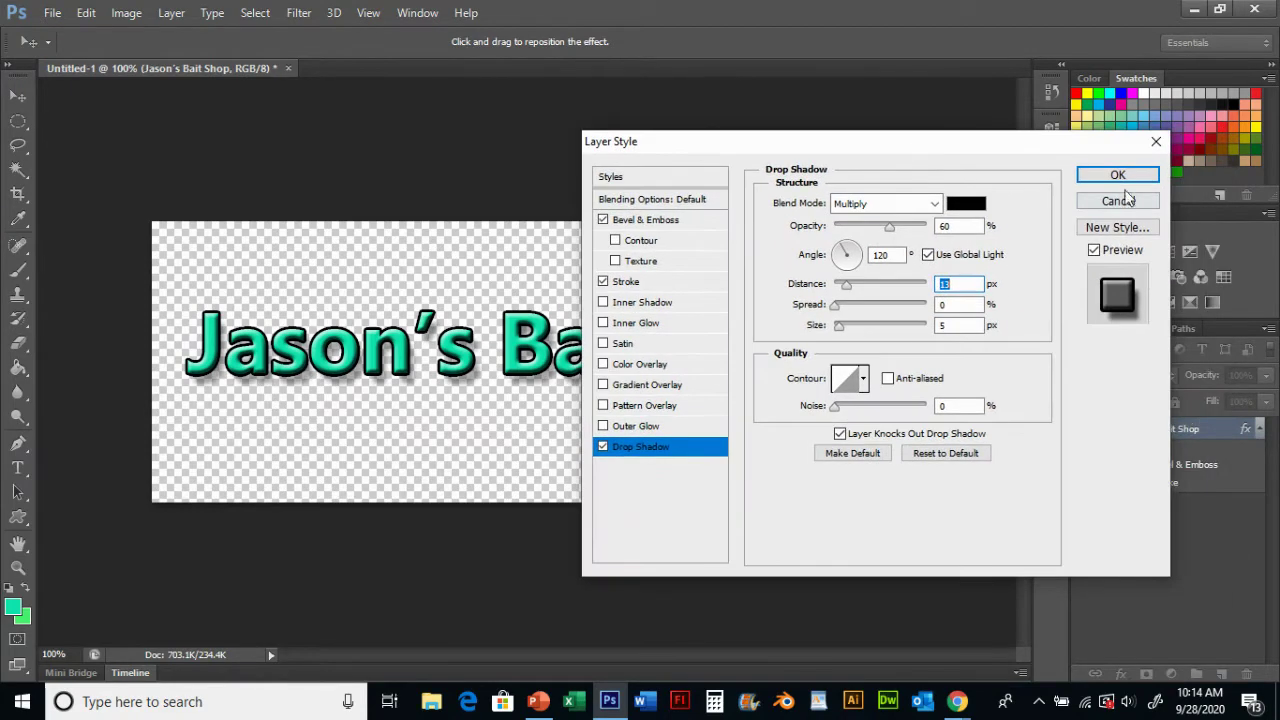
pyautogui.click(1118, 175)
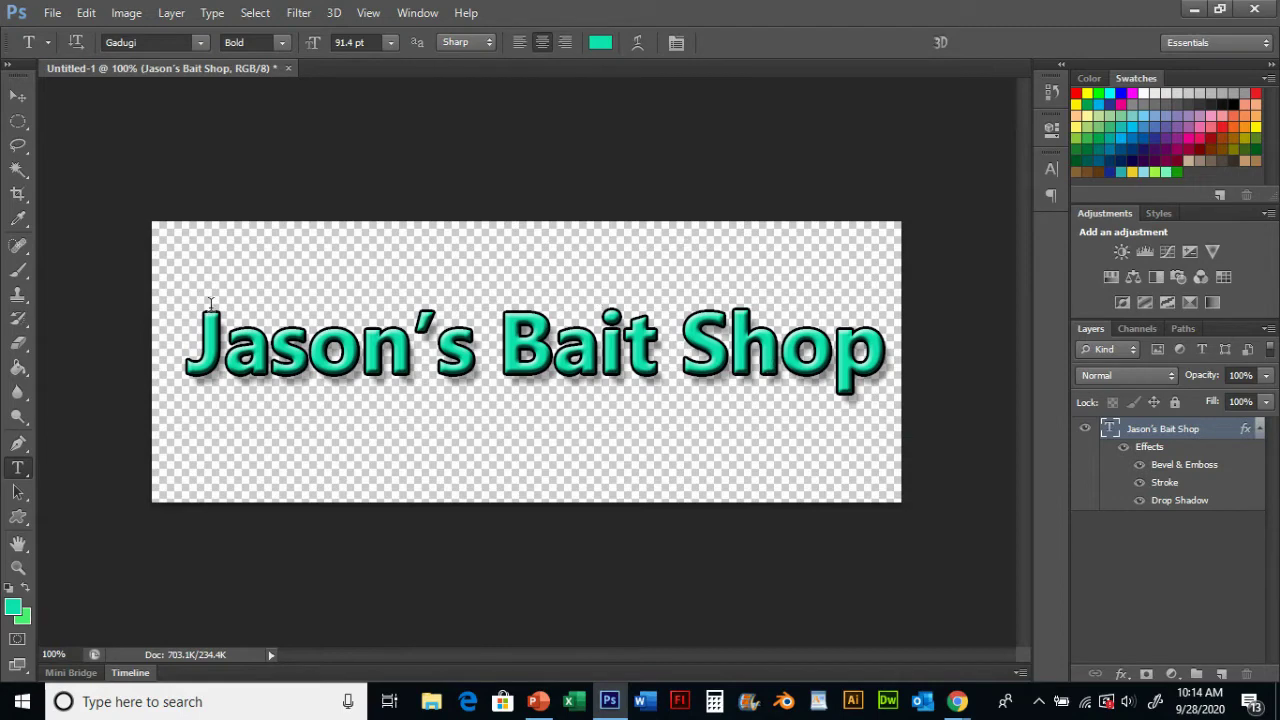
# - Crop the canvas Unconstrained, pulling the top and bottom edges in to the text
pyautogui.click(20, 196)
pyautogui.click(108, 43)
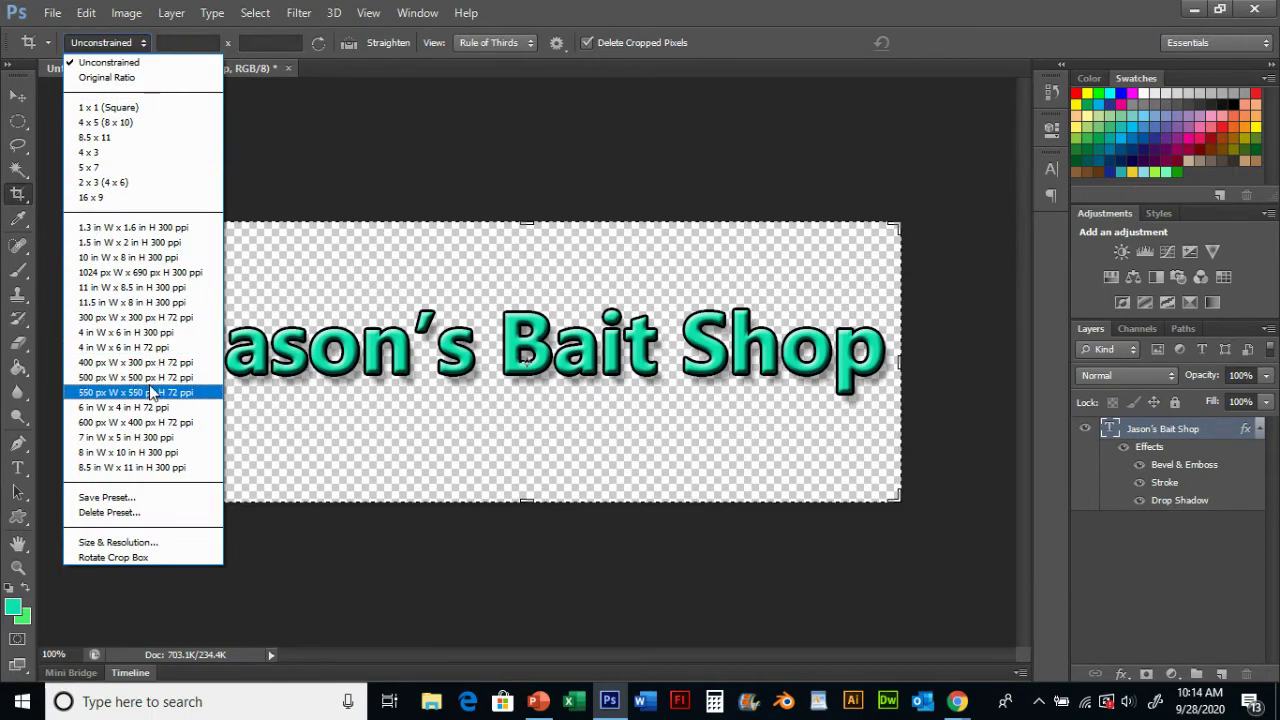
pyautogui.click(116, 63)
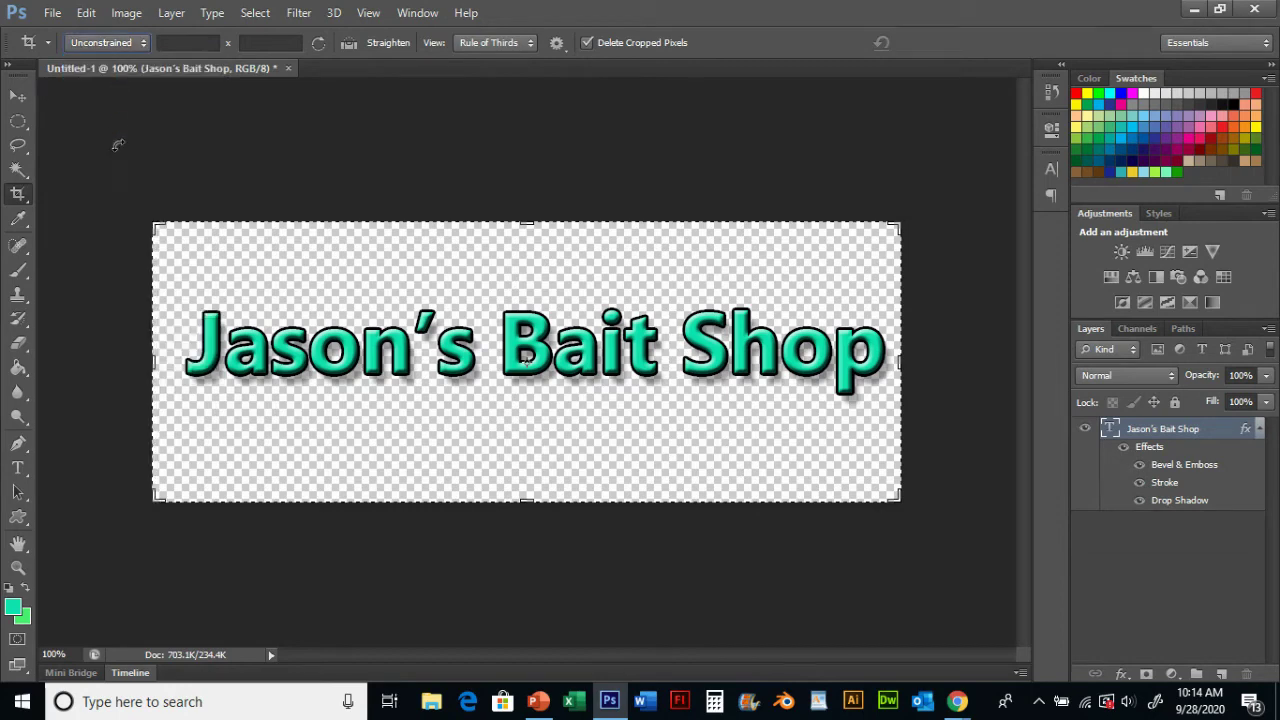
pyautogui.moveTo(157, 229); pyautogui.dragTo(154, 251)
pyautogui.moveTo(153, 471); pyautogui.dragTo(153, 427)
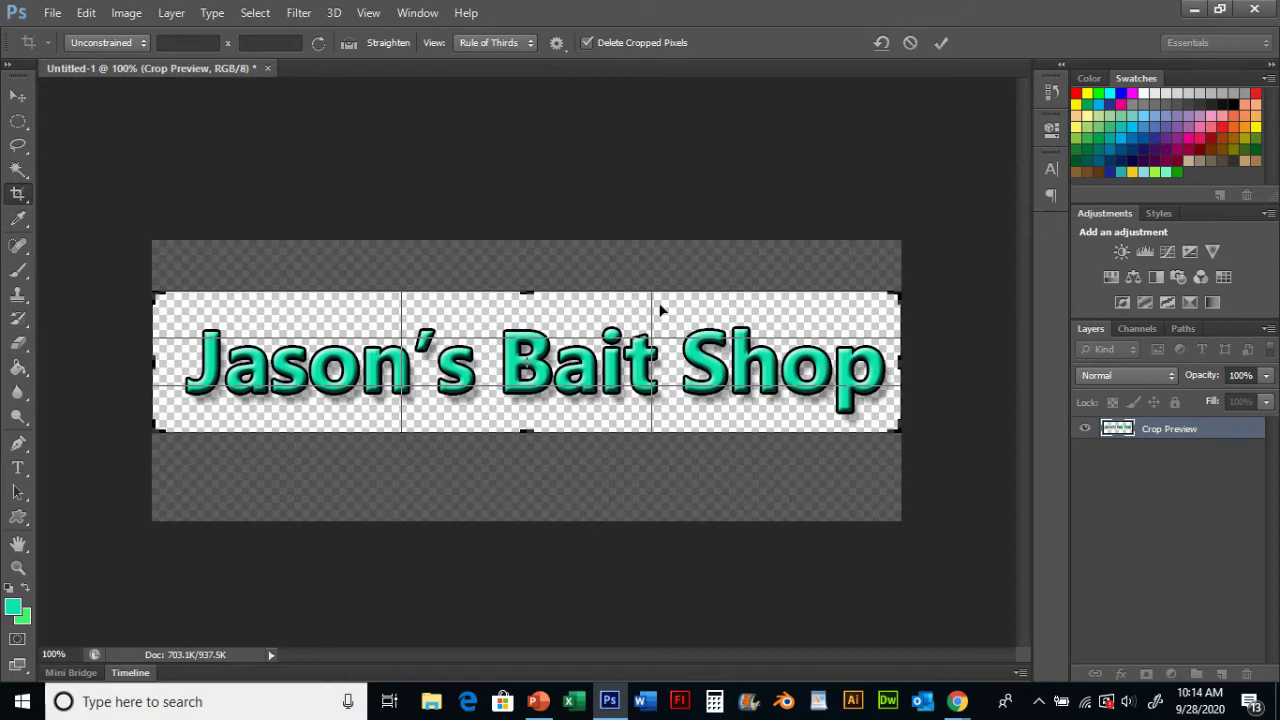
pyautogui.click(945, 42)
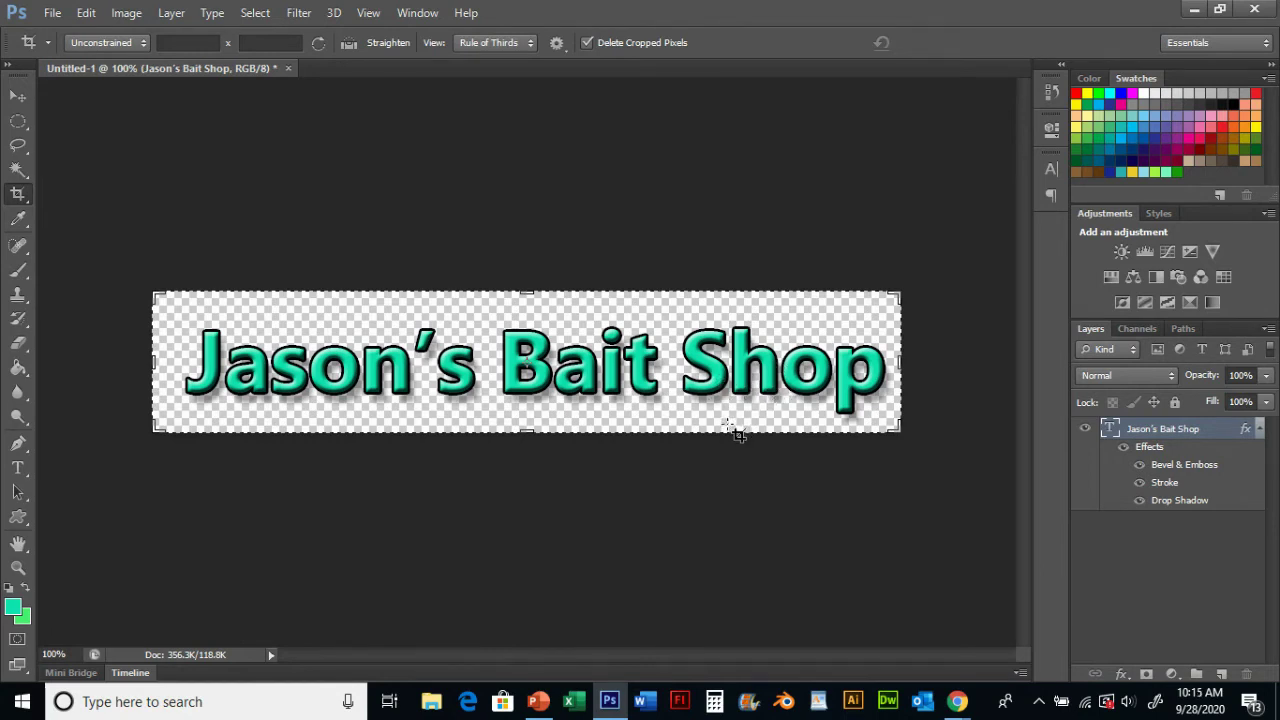
pyautogui.click(540, 702)
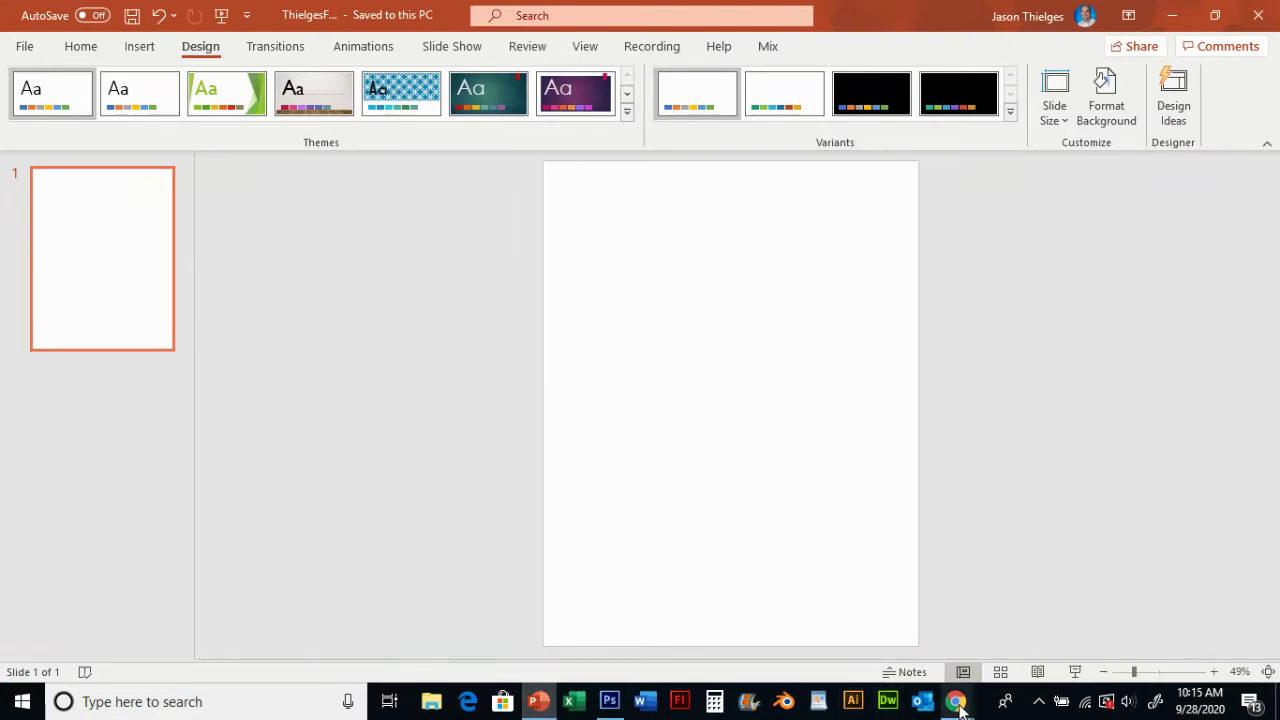
# - Open File > Save for Web for the title image
pyautogui.click(607, 701)
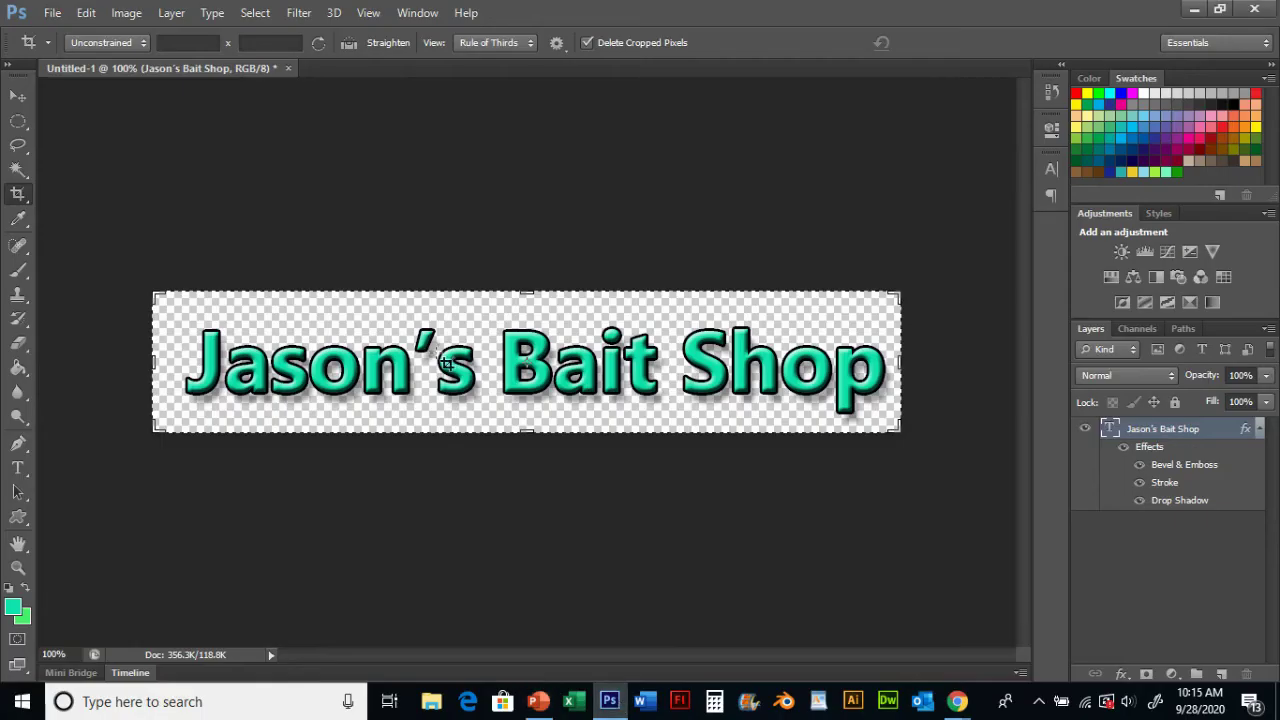
pyautogui.click(53, 14)
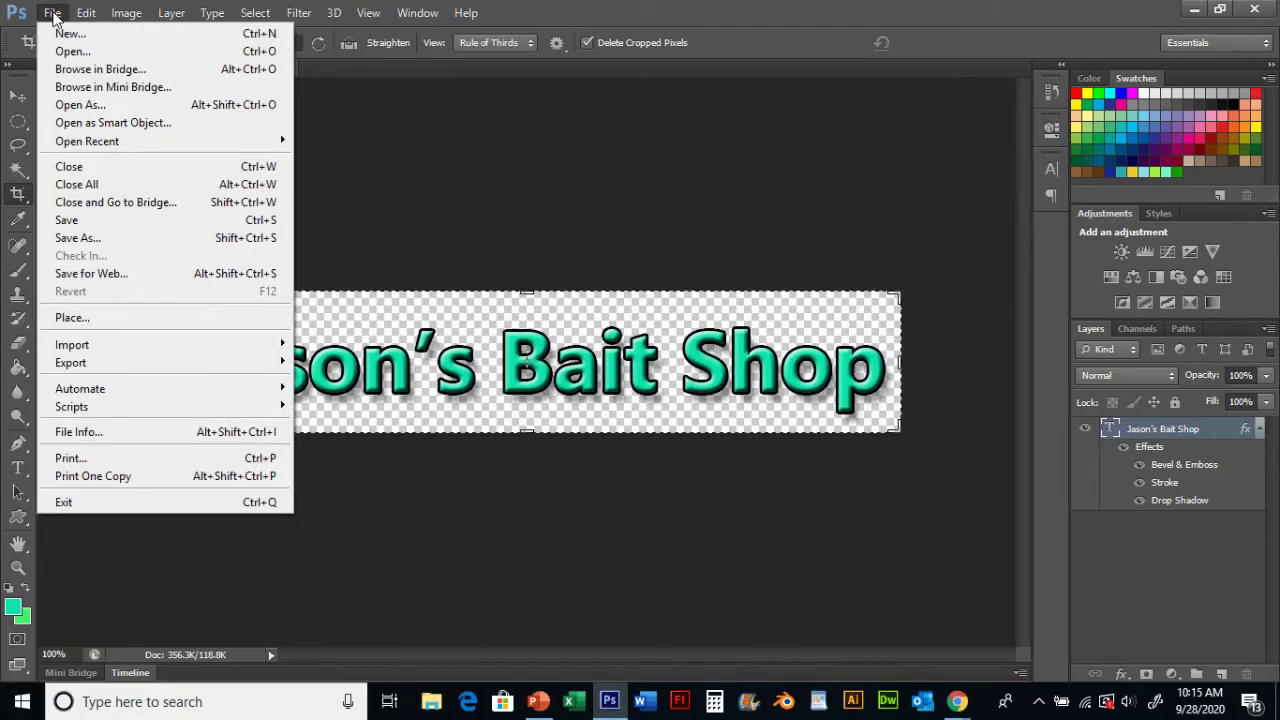
pyautogui.click(140, 283)
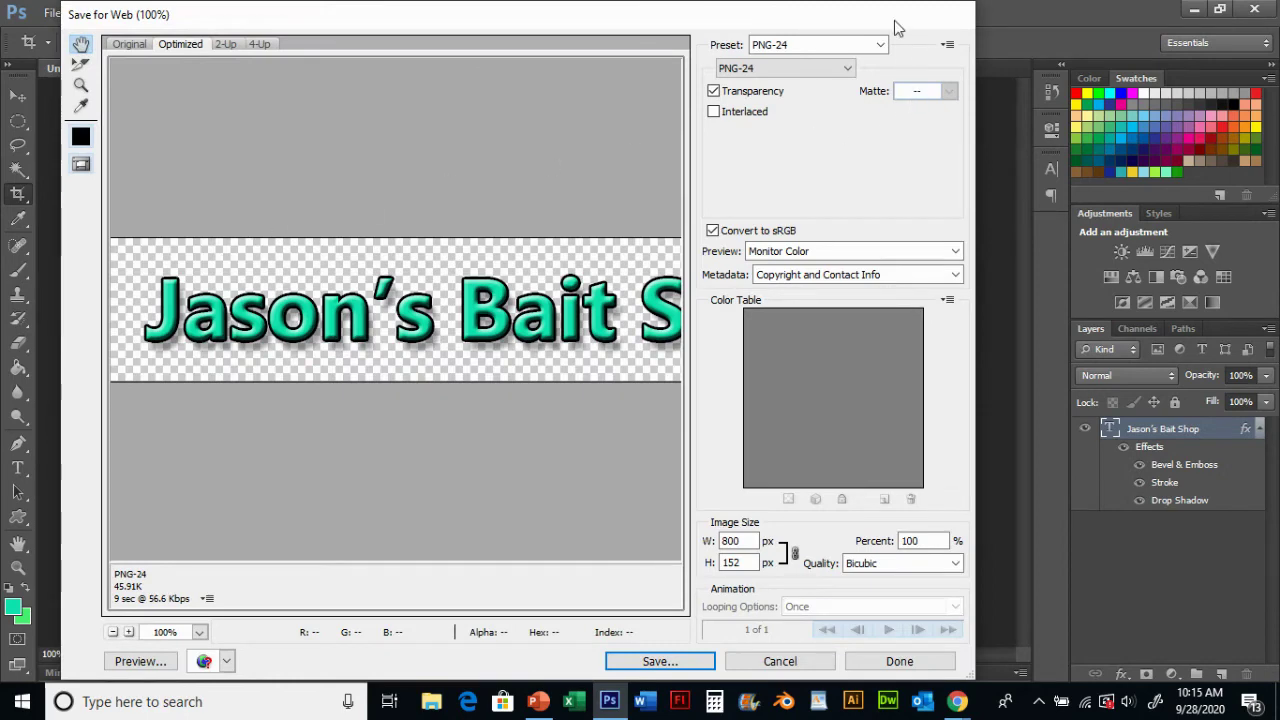
pyautogui.moveTo(892, 22); pyautogui.dragTo(923, 22)
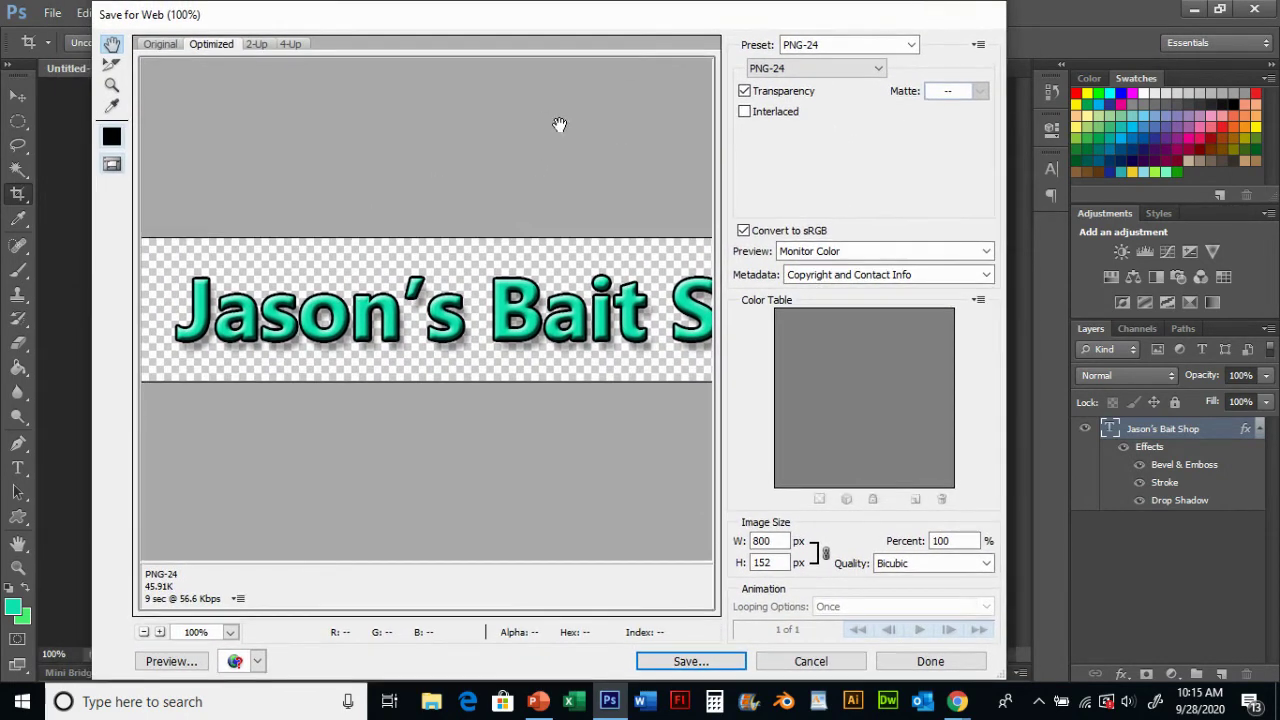
pyautogui.moveTo(595, 24); pyautogui.dragTo(651, 30)
# - Compare the GIF 128 Dithered, PNG-24 and JPEG High export presets
pyautogui.click(911, 50)
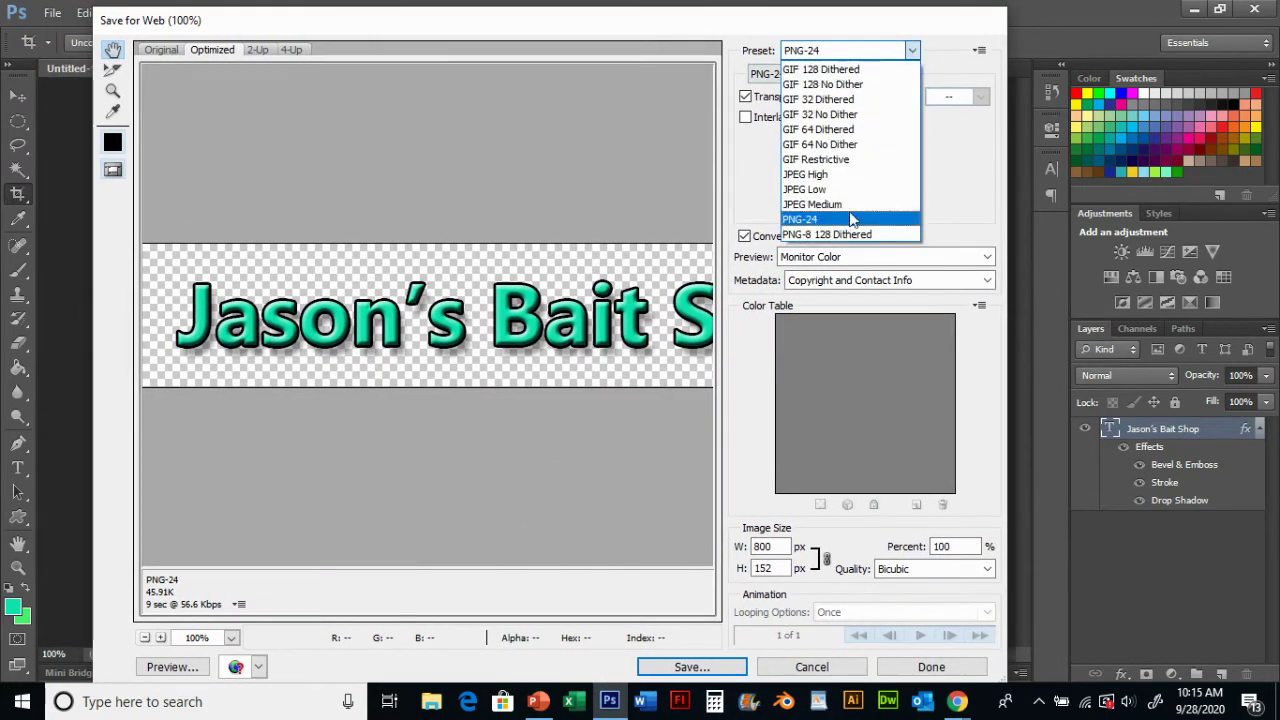
pyautogui.click(858, 72)
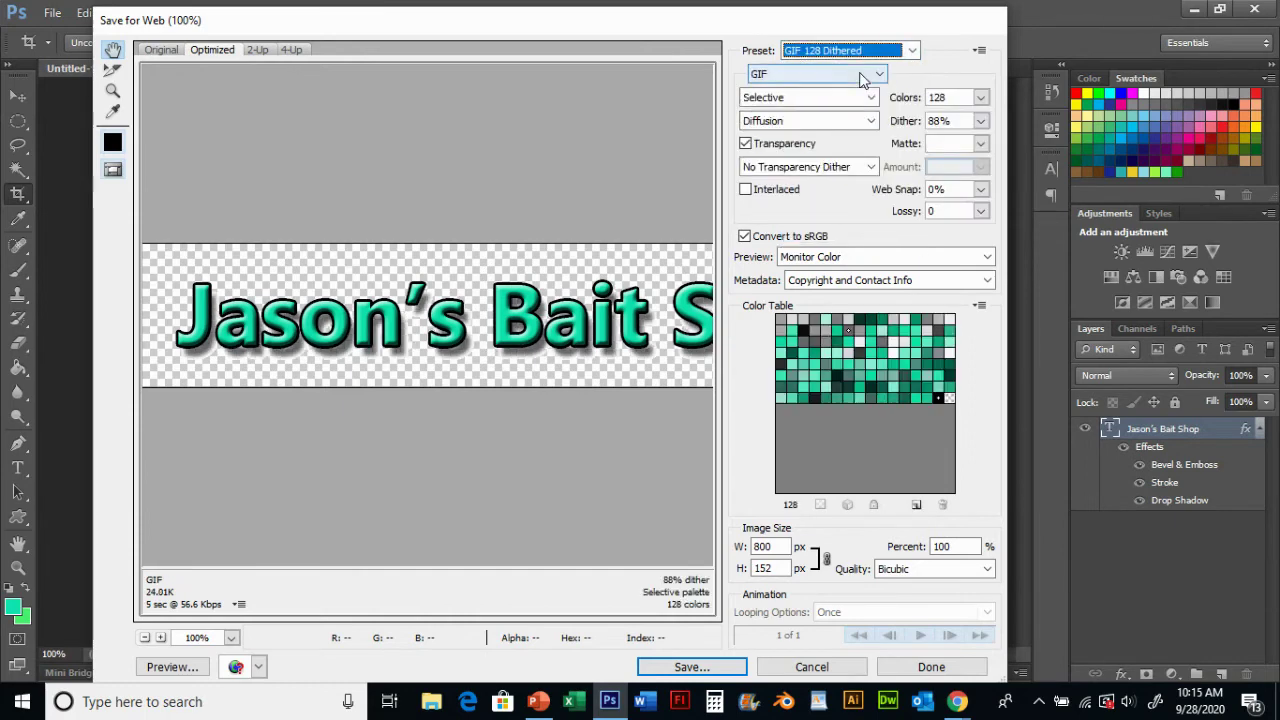
pyautogui.click(912, 51)
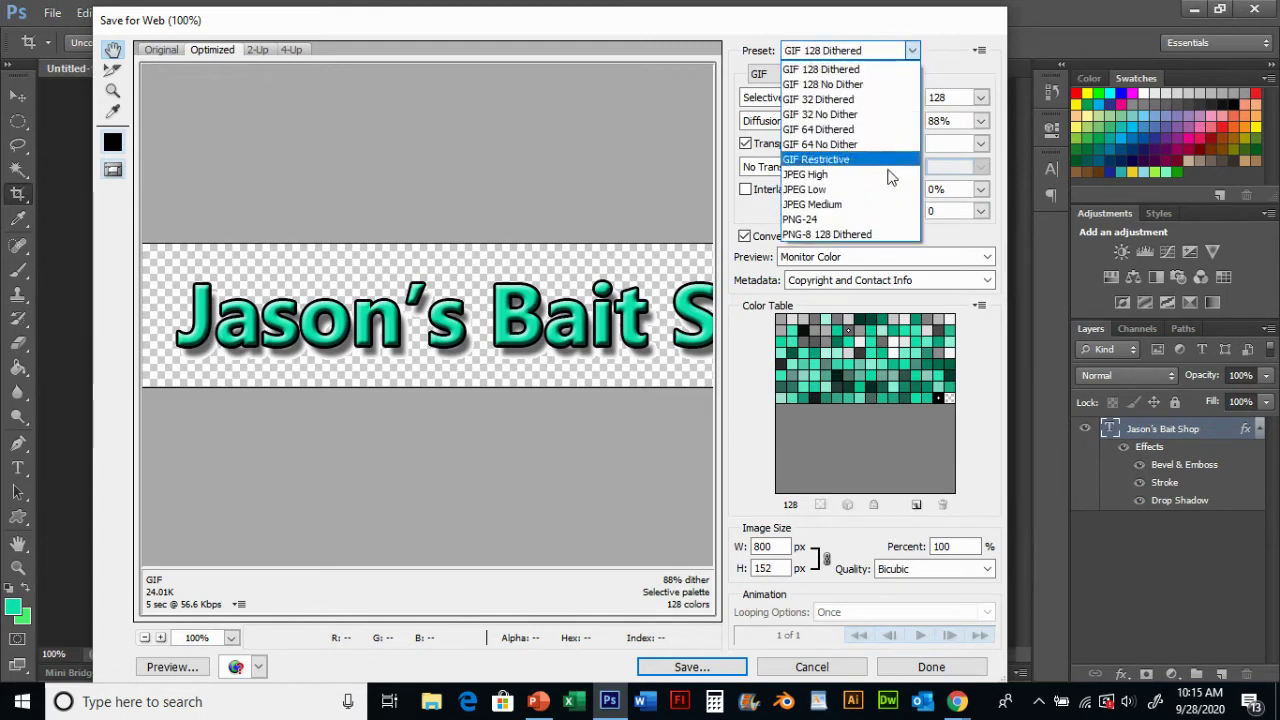
pyautogui.click(875, 220)
pyautogui.click(910, 50)
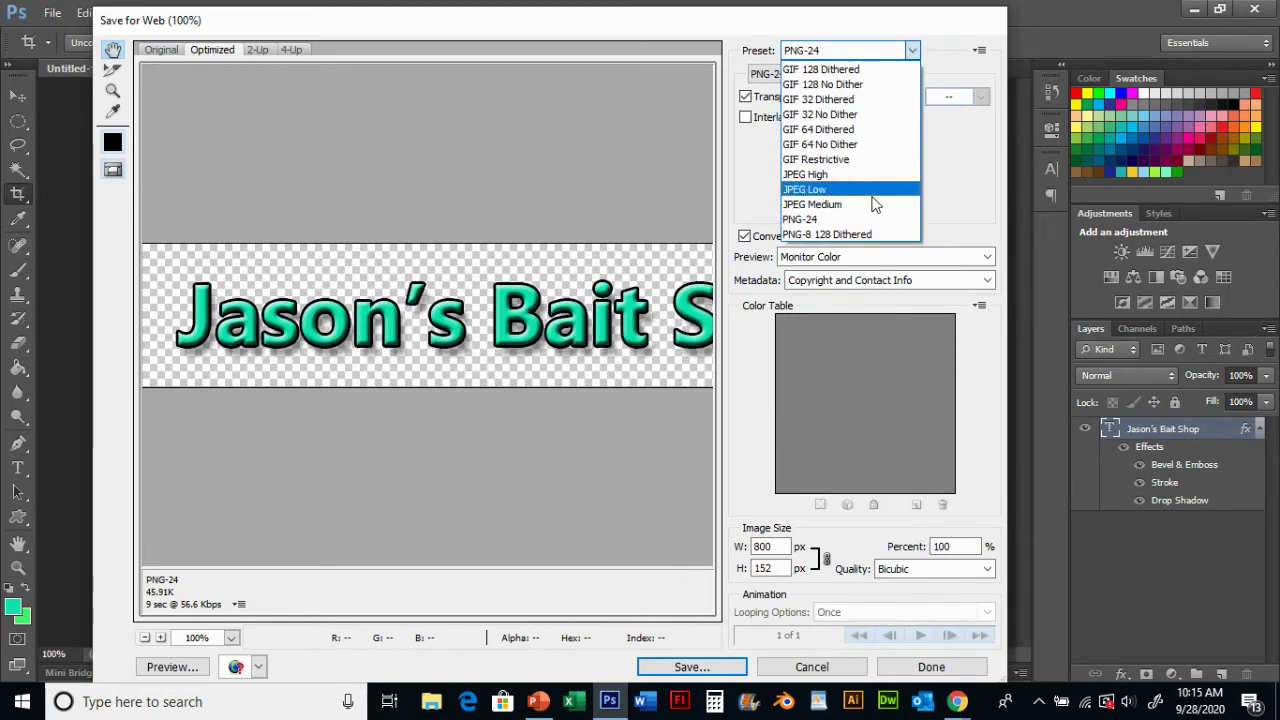
pyautogui.click(870, 70)
pyautogui.click(911, 50)
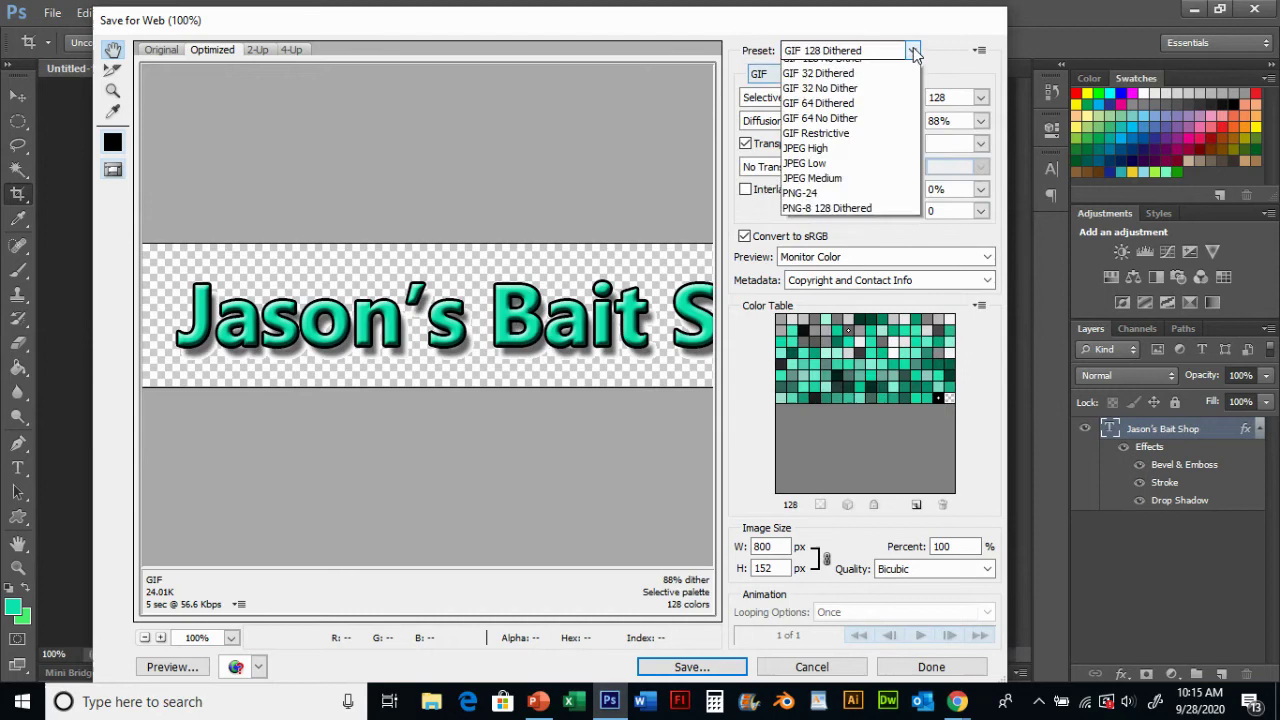
pyautogui.click(857, 222)
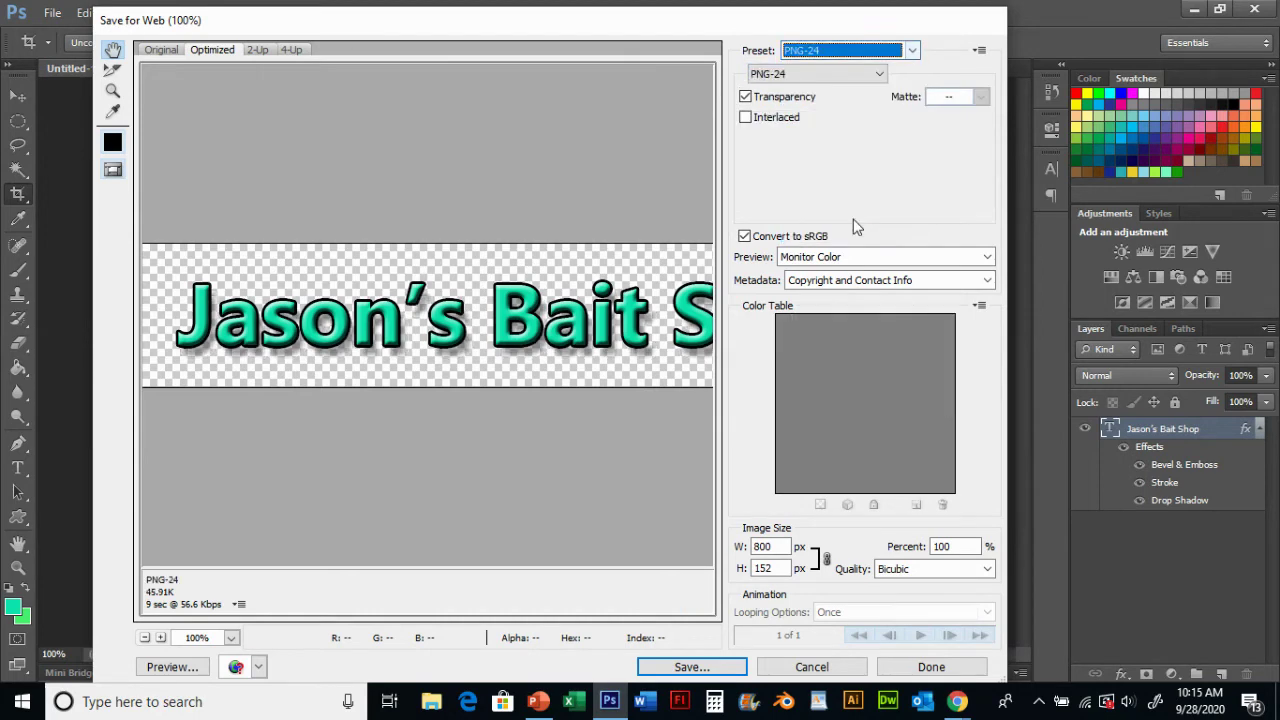
pyautogui.click(912, 51)
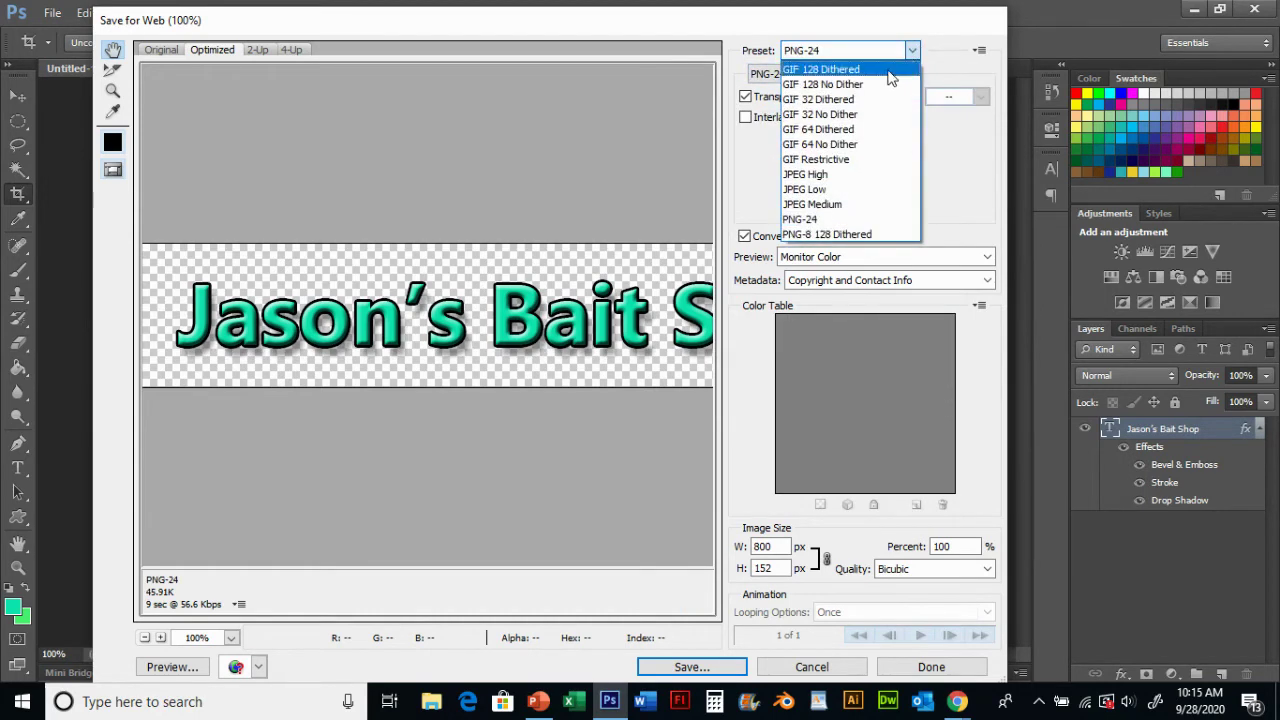
pyautogui.click(848, 179)
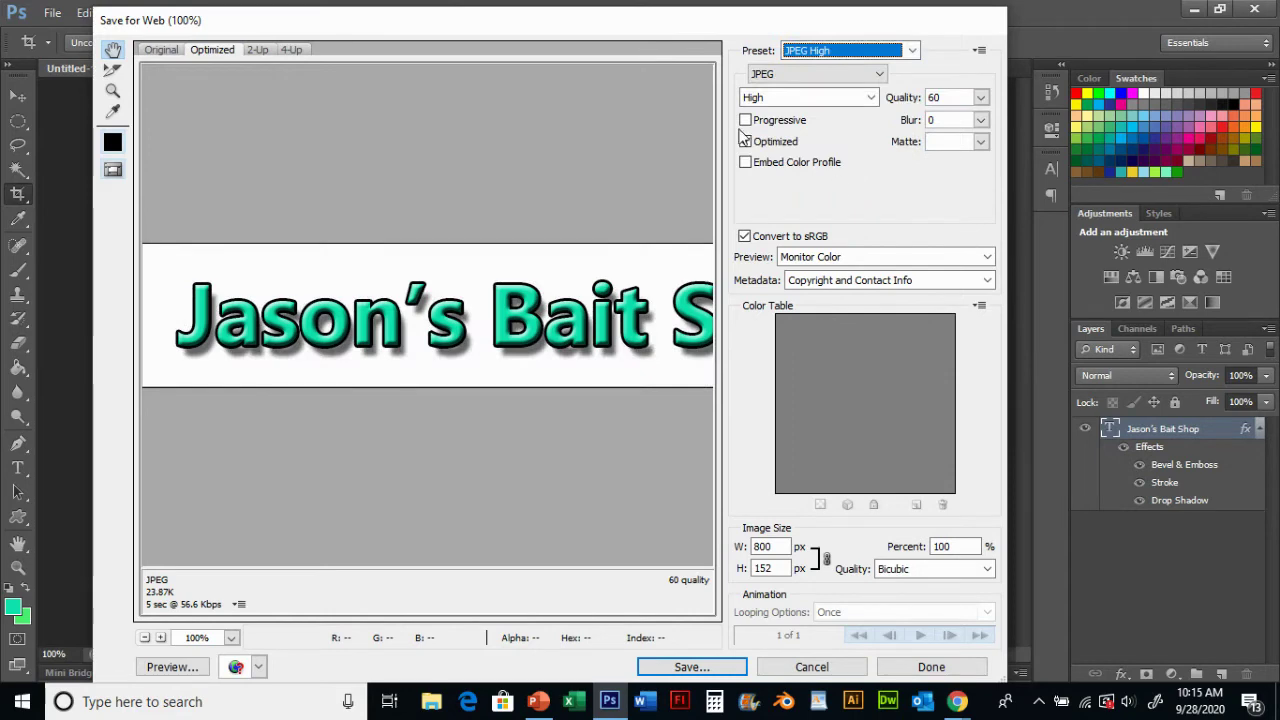
pyautogui.click(912, 51)
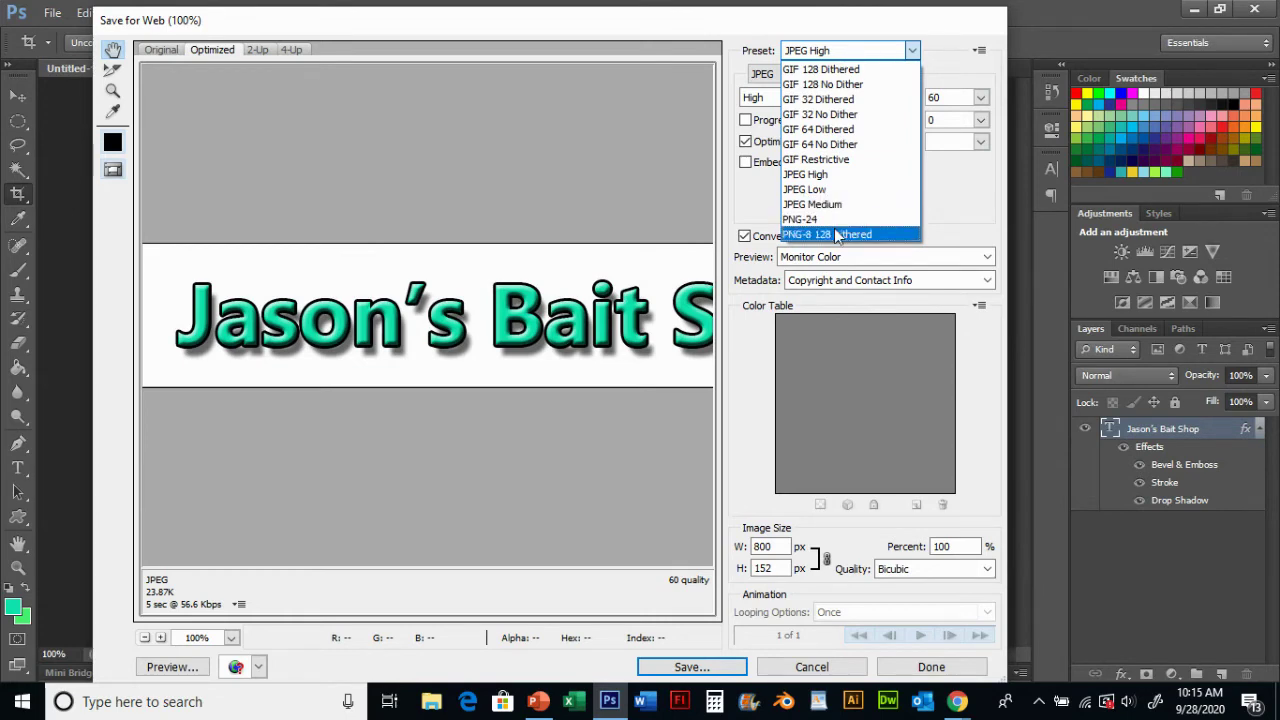
pyautogui.click(823, 228)
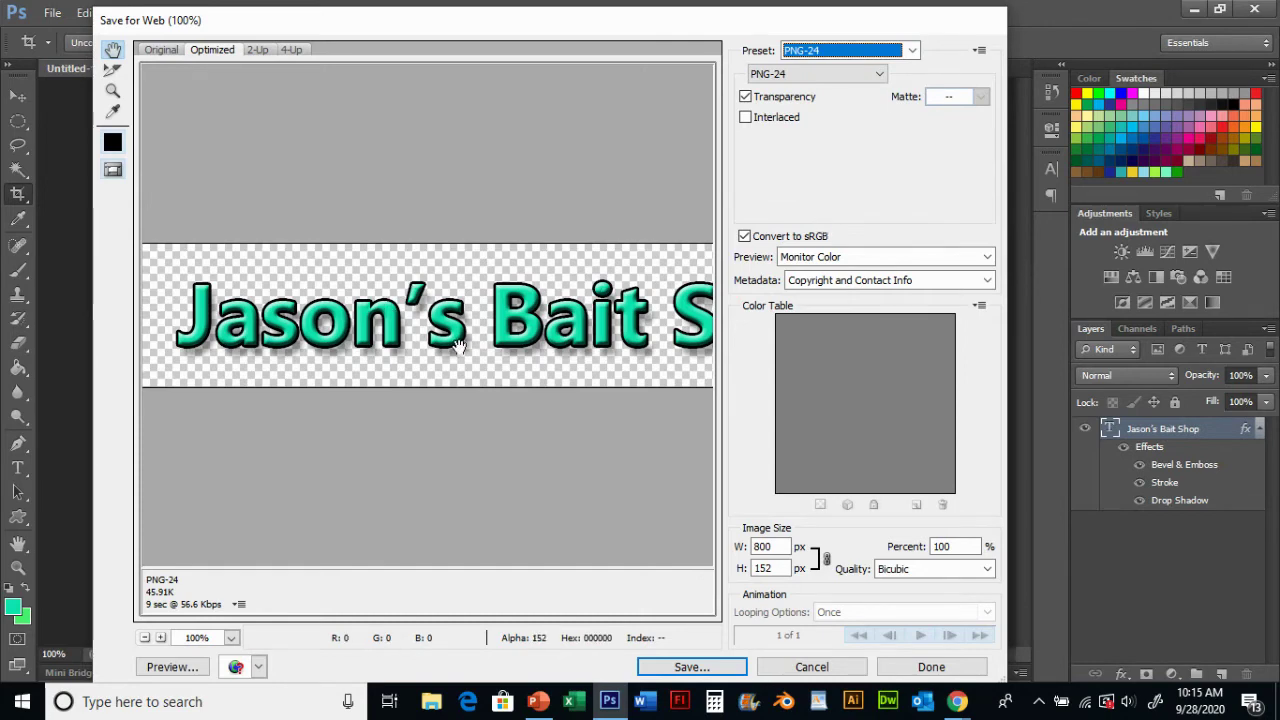
# - Retry JPEG High and GIF 128 Dithered, then settle on PNG-24 with Transparency
pyautogui.click(912, 50)
pyautogui.click(845, 176)
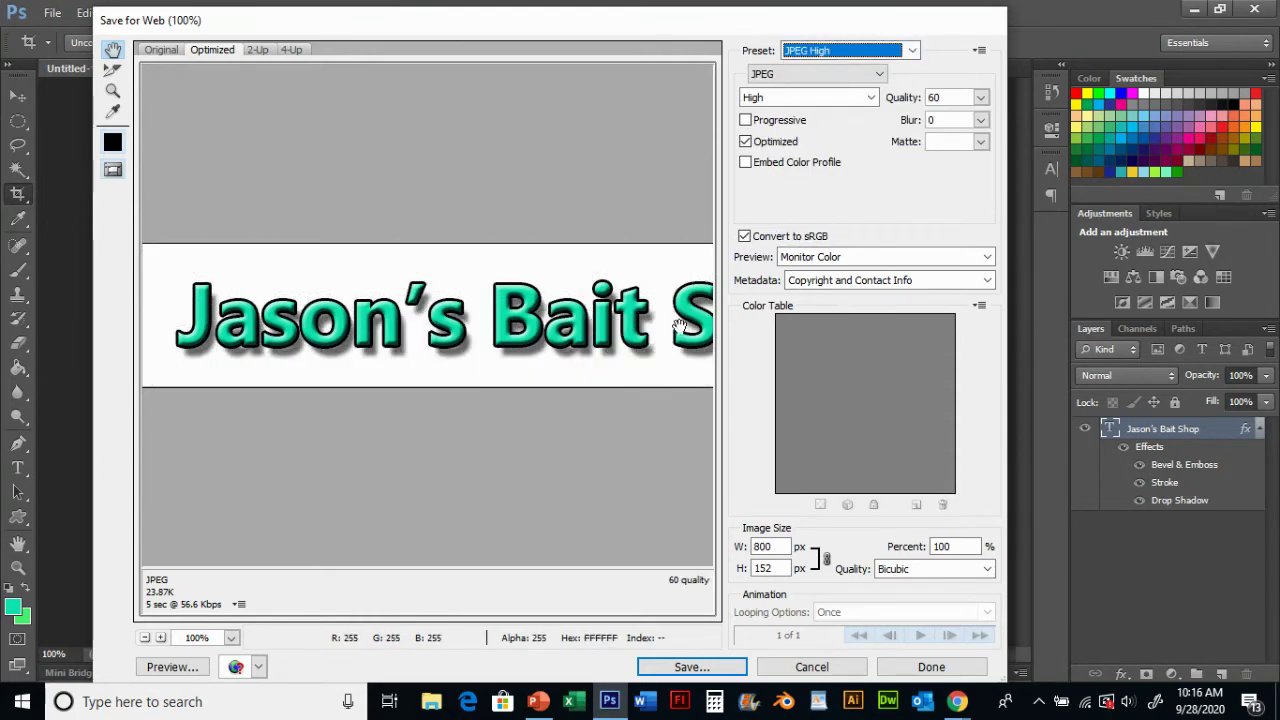
pyautogui.click(912, 50)
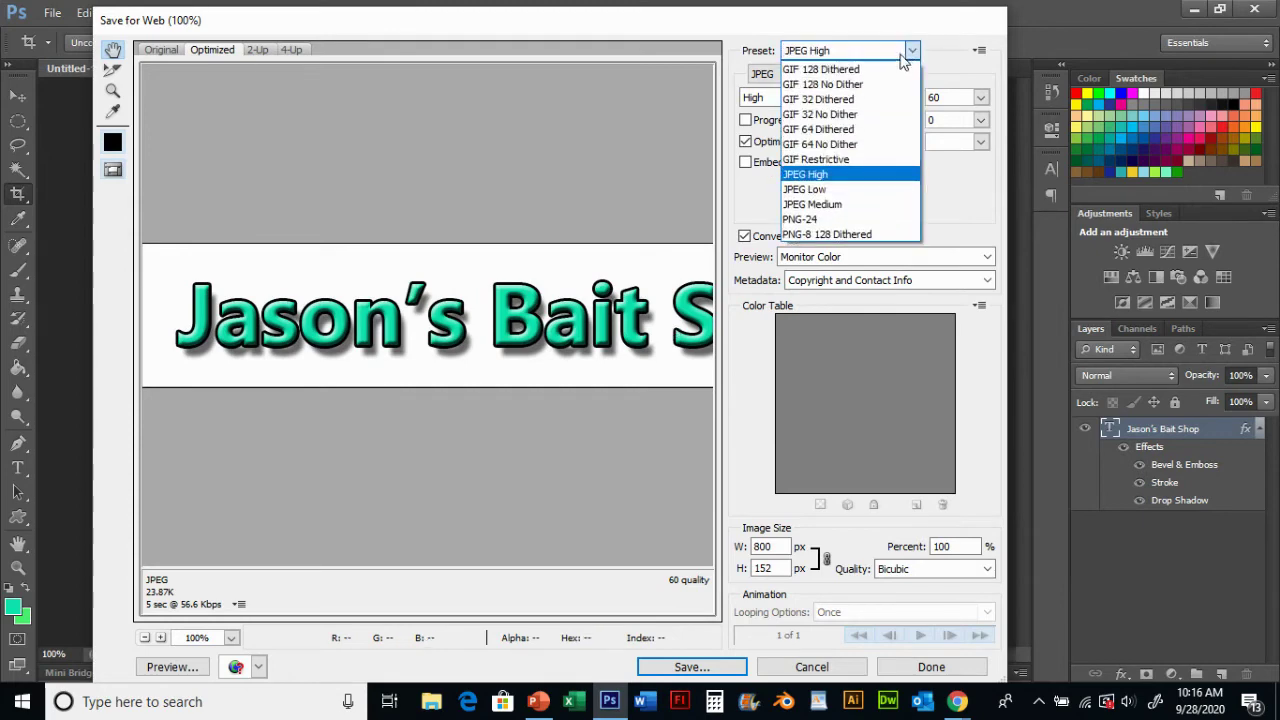
pyautogui.click(880, 70)
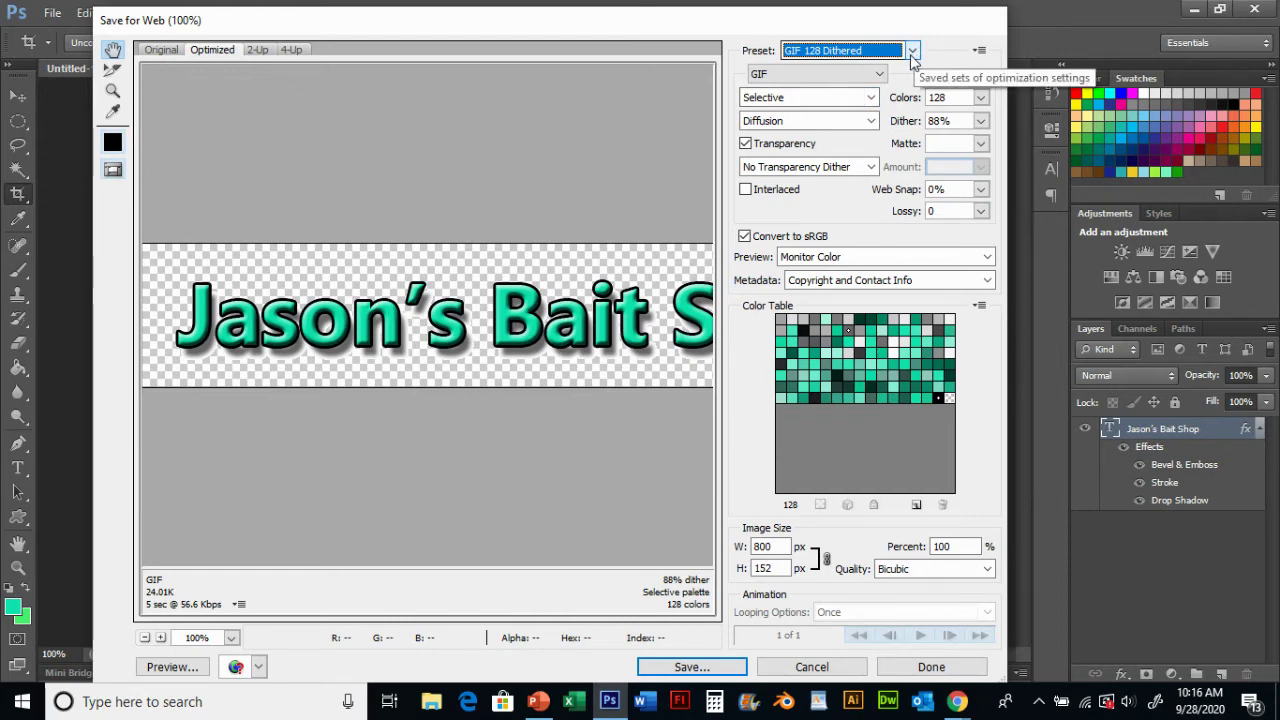
pyautogui.click(911, 52)
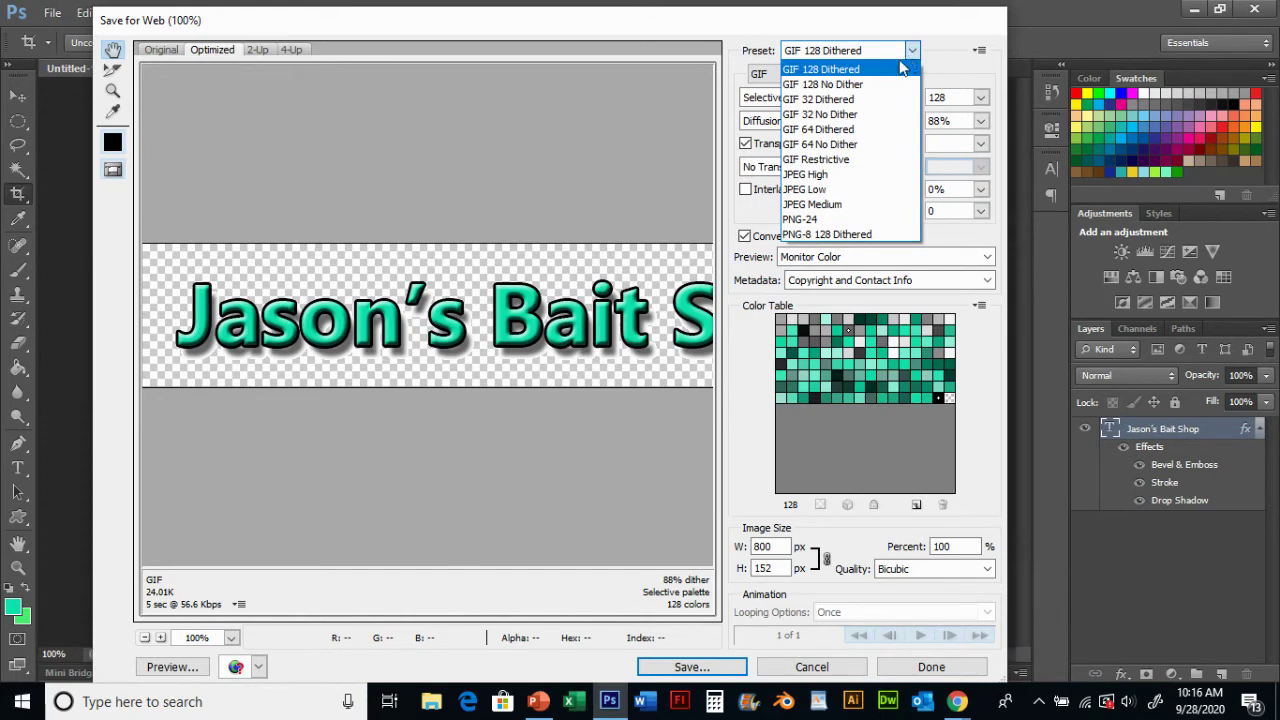
pyautogui.click(824, 222)
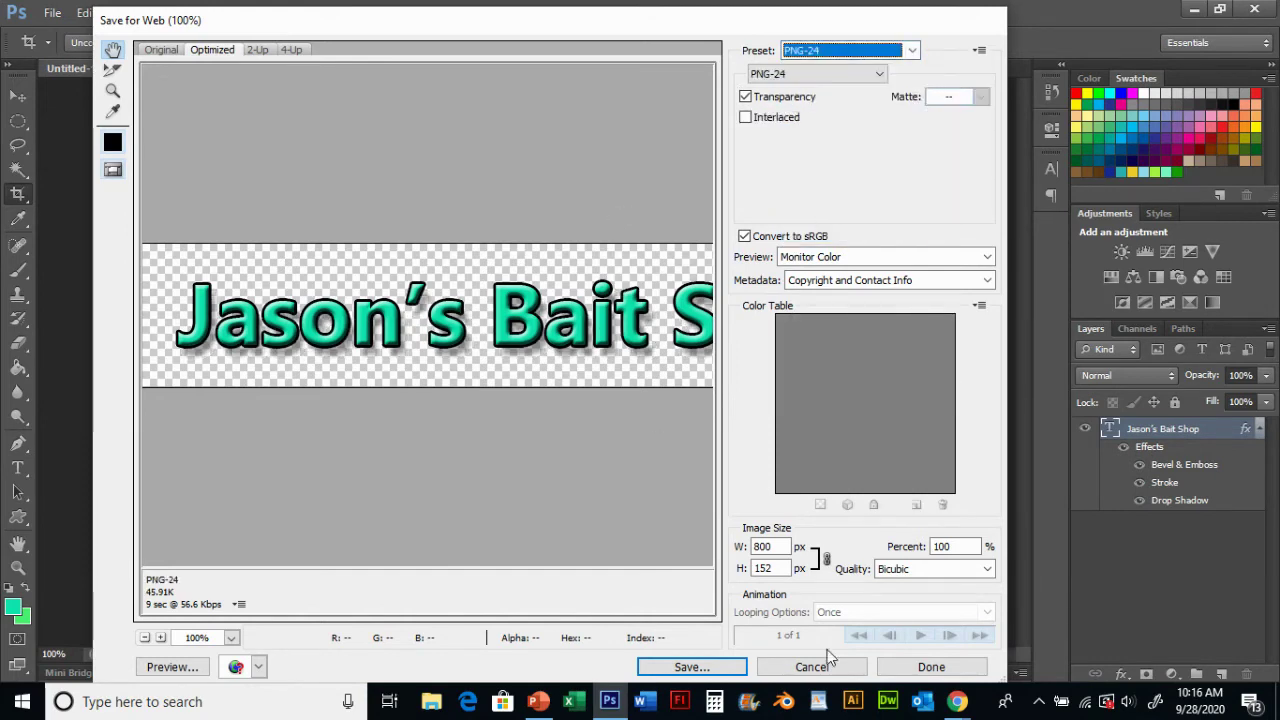
# - Save the PNG-24 output as BusTitle.png in Graphics, replacing the existing file
pyautogui.click(680, 667)
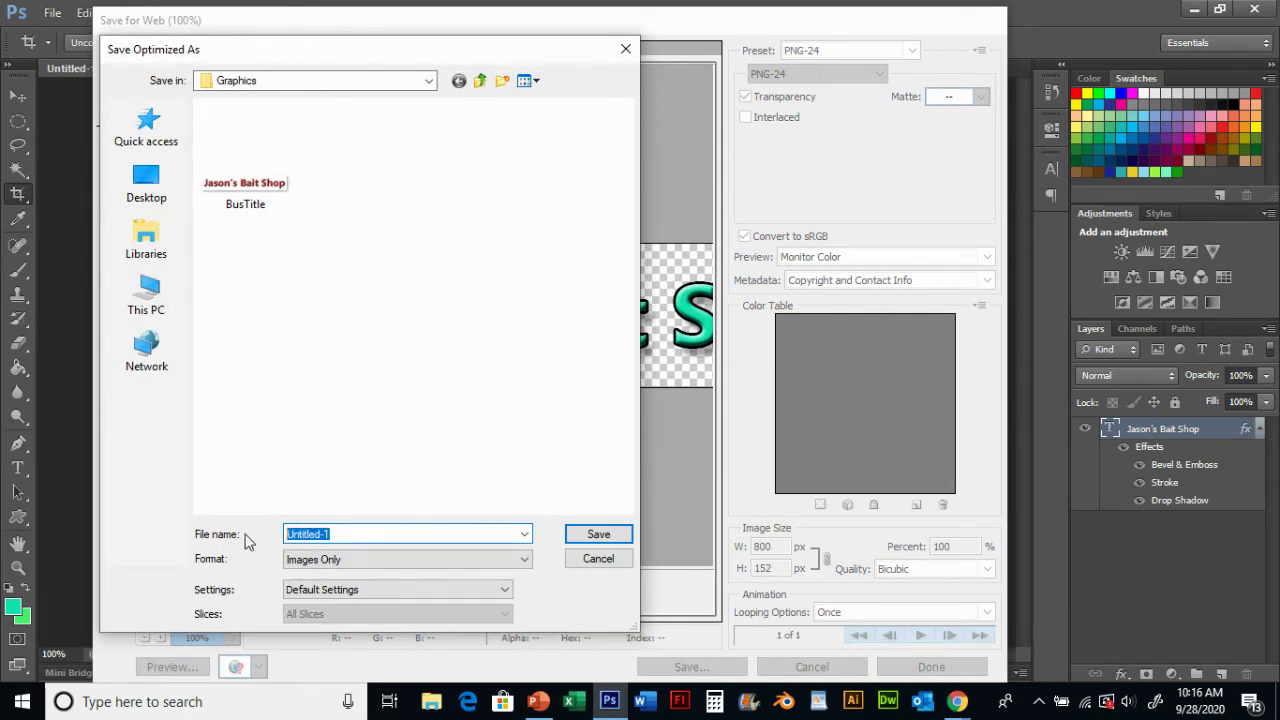
pyautogui.write('Bu')
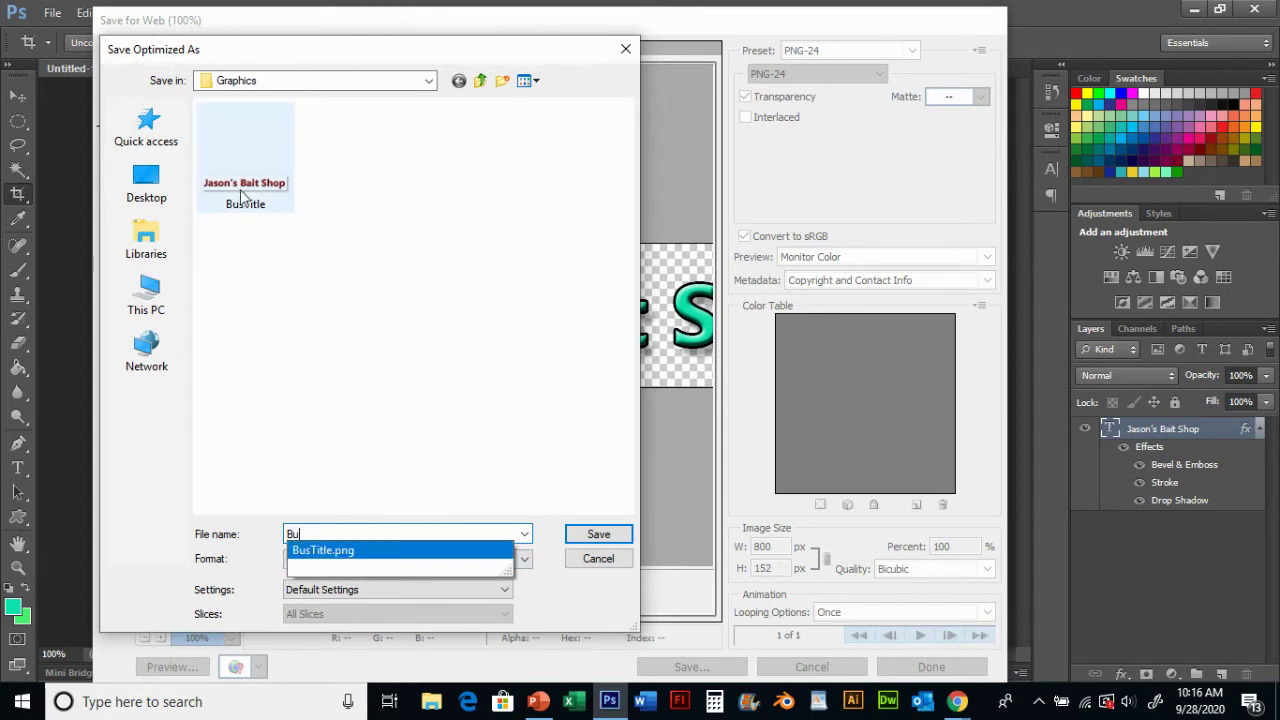
pyautogui.click(323, 552)
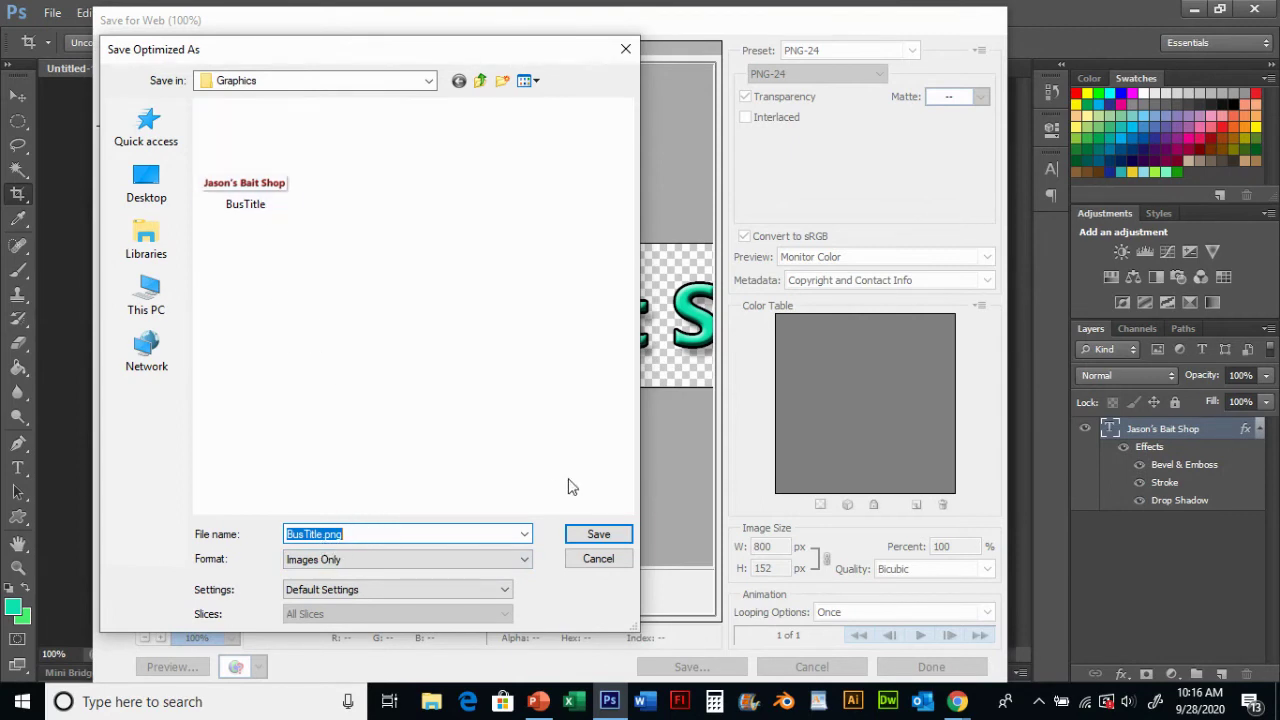
pyautogui.click(602, 537)
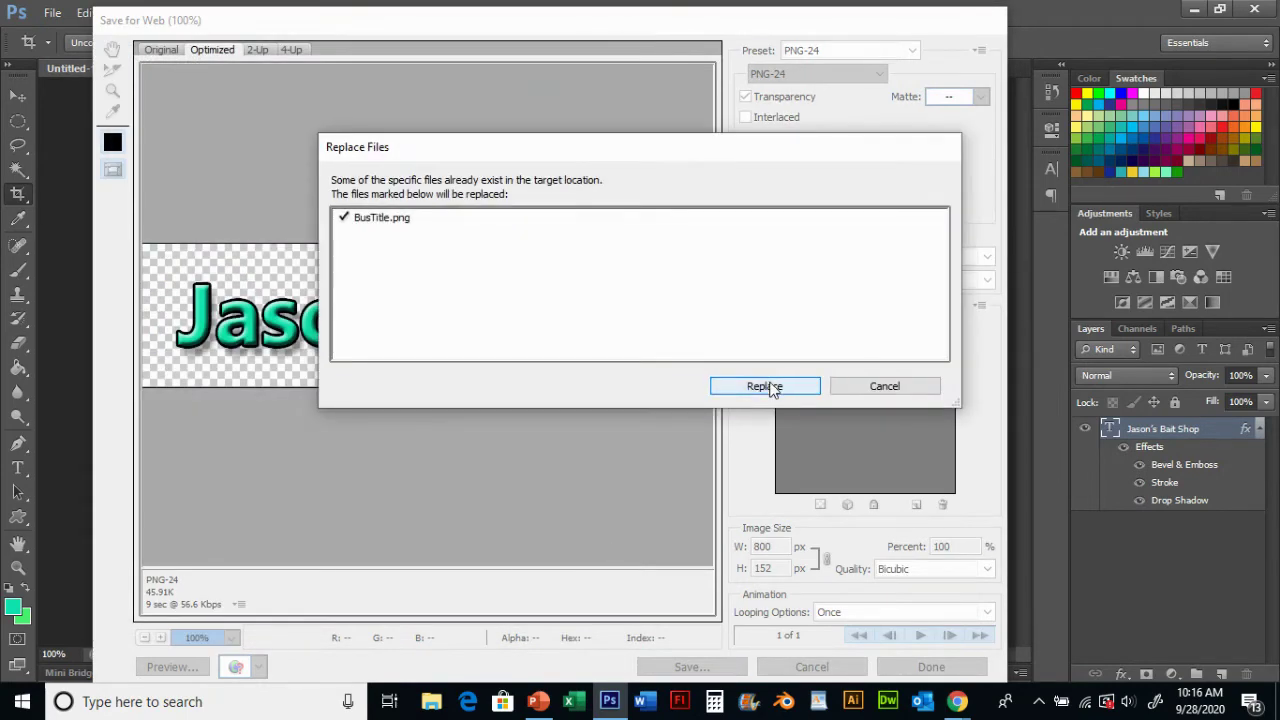
pyautogui.click(771, 384)
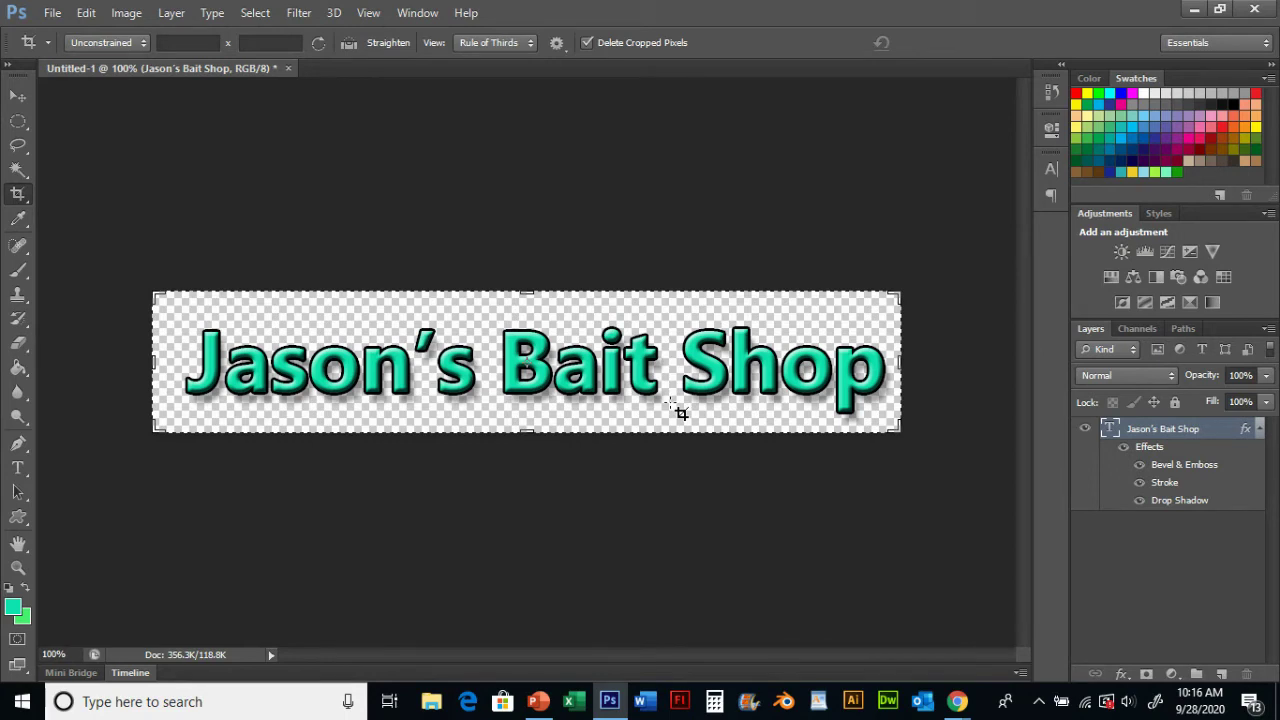
# - Insert BusTitle from Documents > Web Design > Graphics and drag it to the slide's top
pyautogui.click(545, 701)
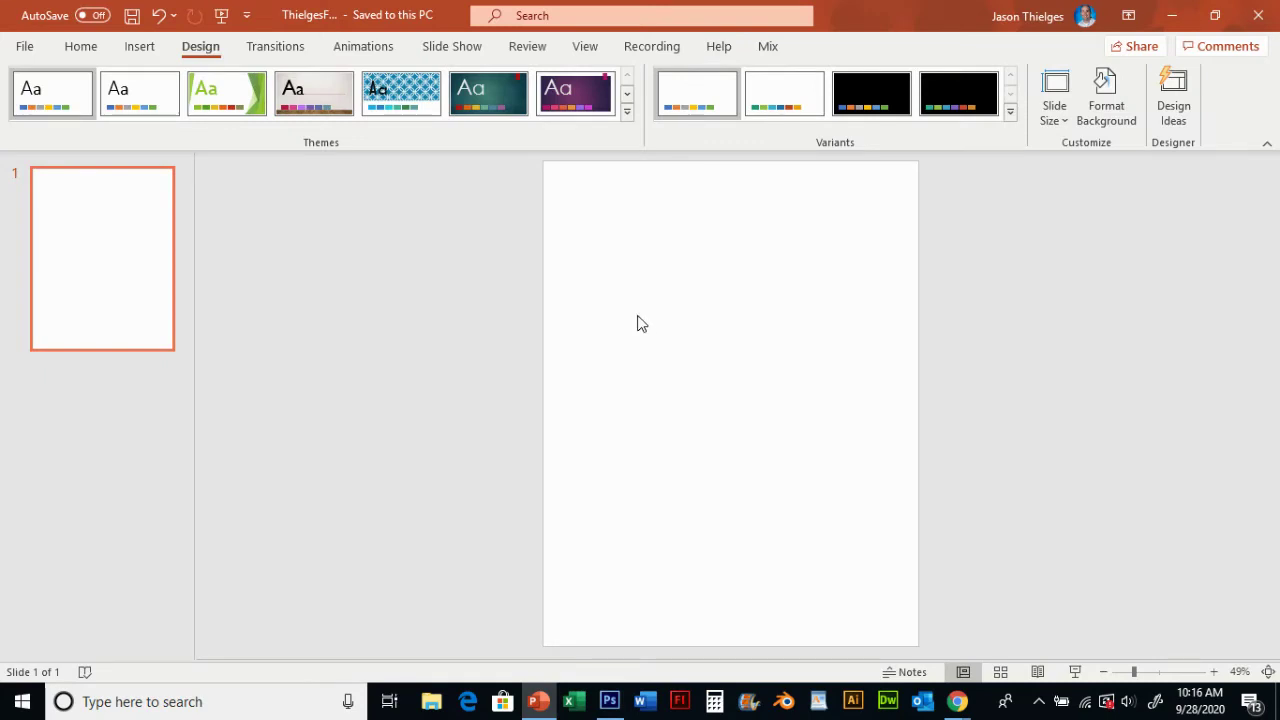
pyautogui.click(141, 48)
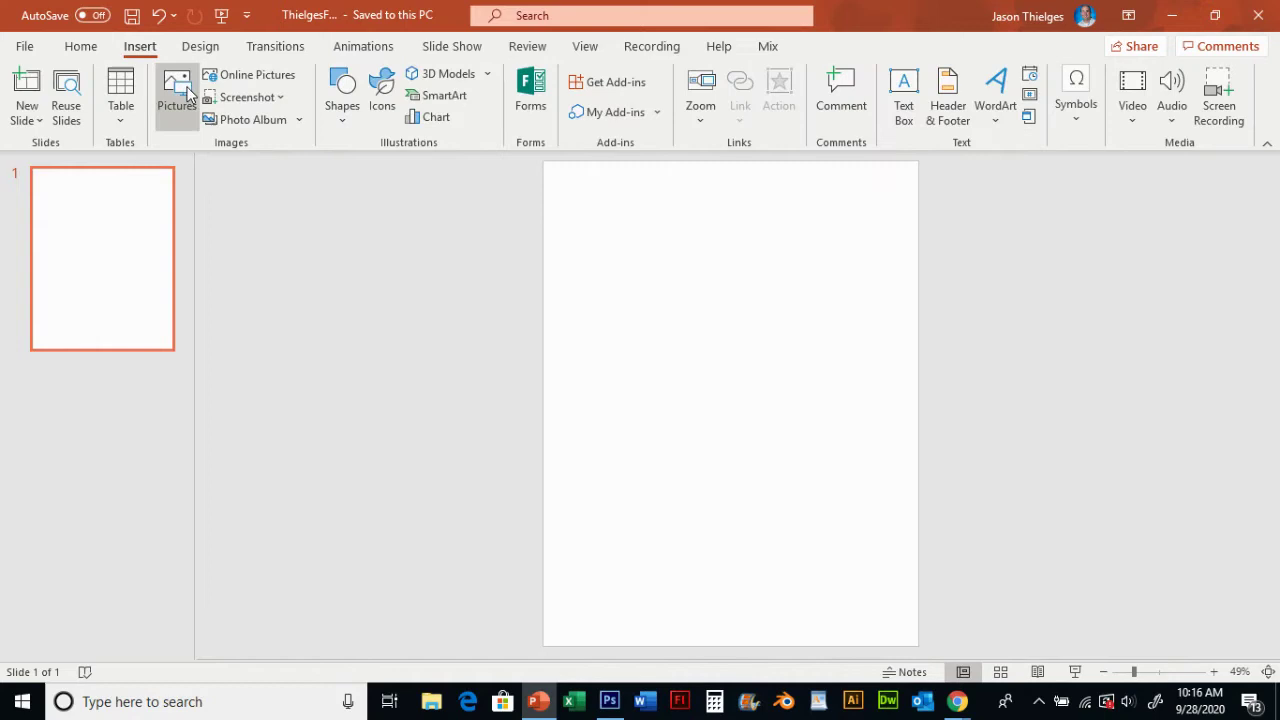
pyautogui.click(187, 93)
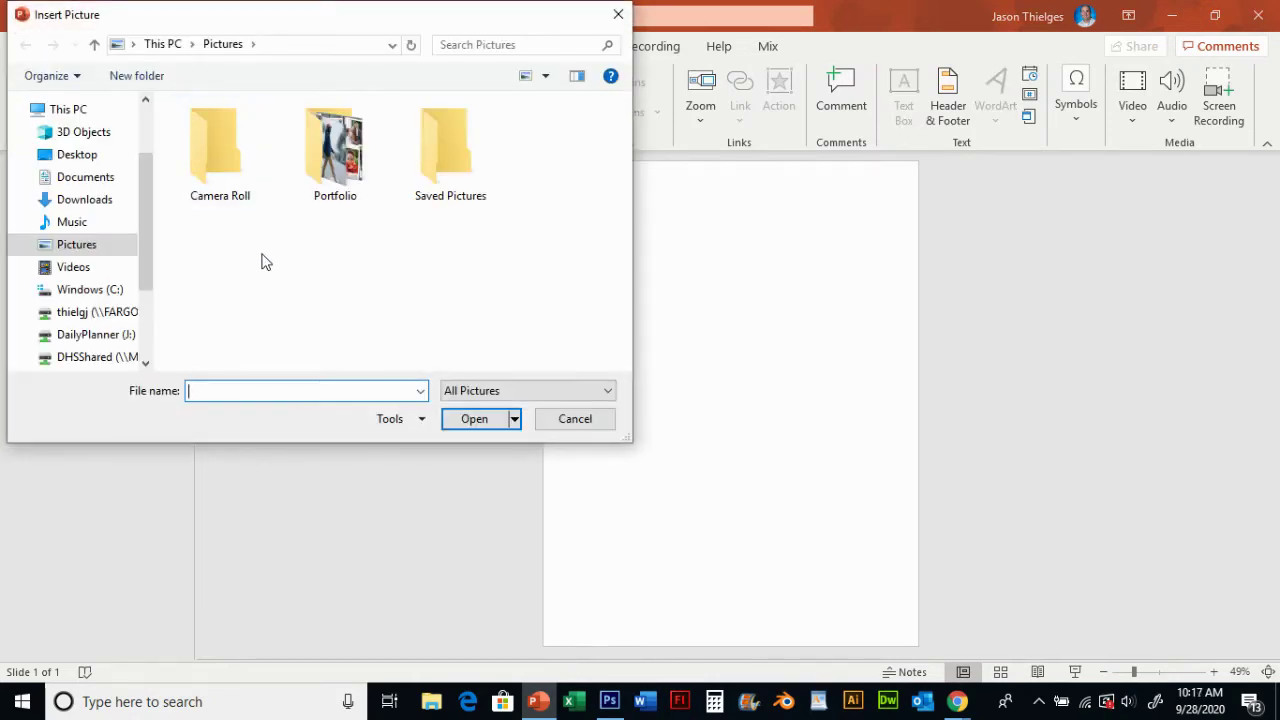
pyautogui.click(90, 182)
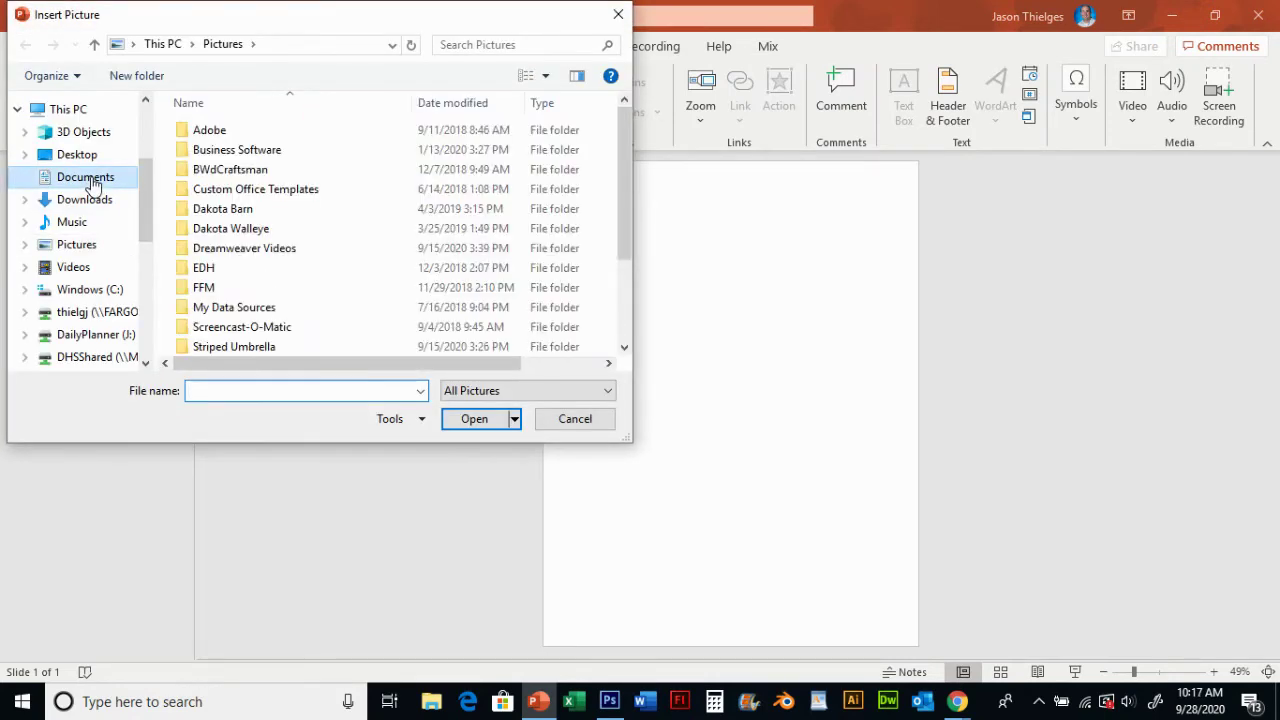
pyautogui.moveTo(630, 262); pyautogui.dragTo(624, 329)
pyautogui.doubleClick(230, 247)
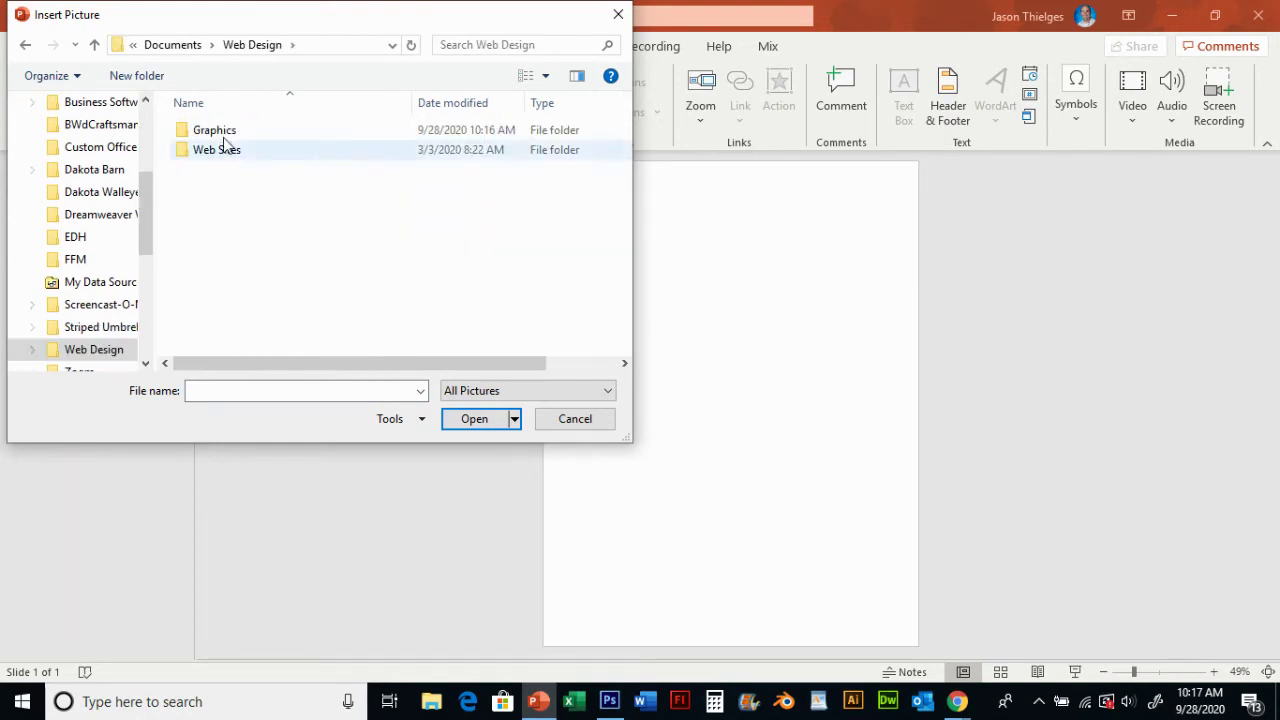
pyautogui.doubleClick(228, 133)
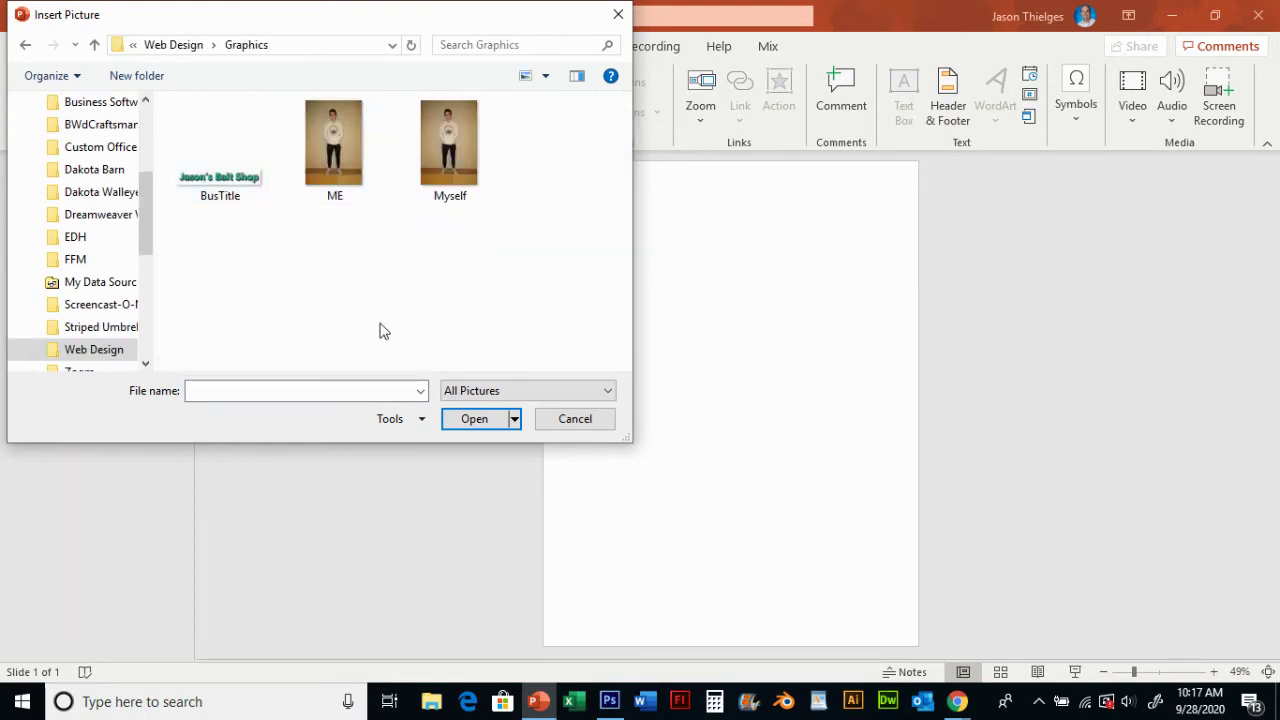
pyautogui.doubleClick(221, 178)
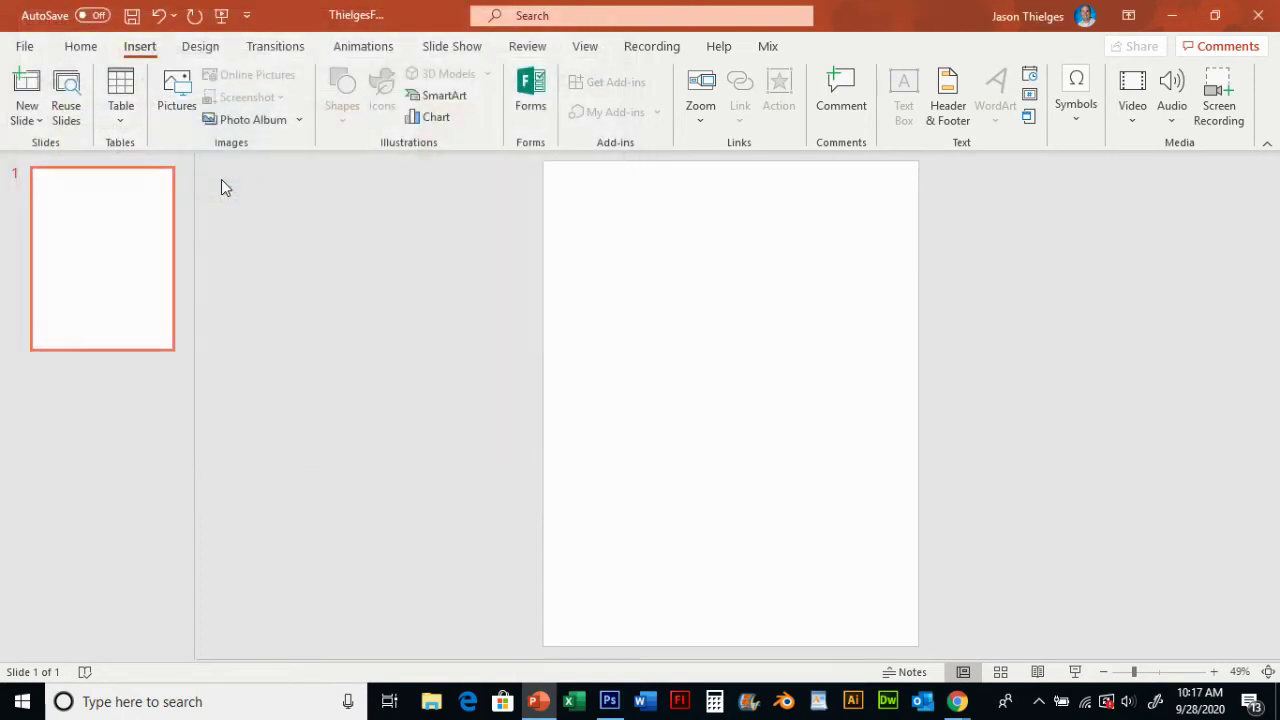
pyautogui.moveTo(772, 357); pyautogui.dragTo(795, 212)
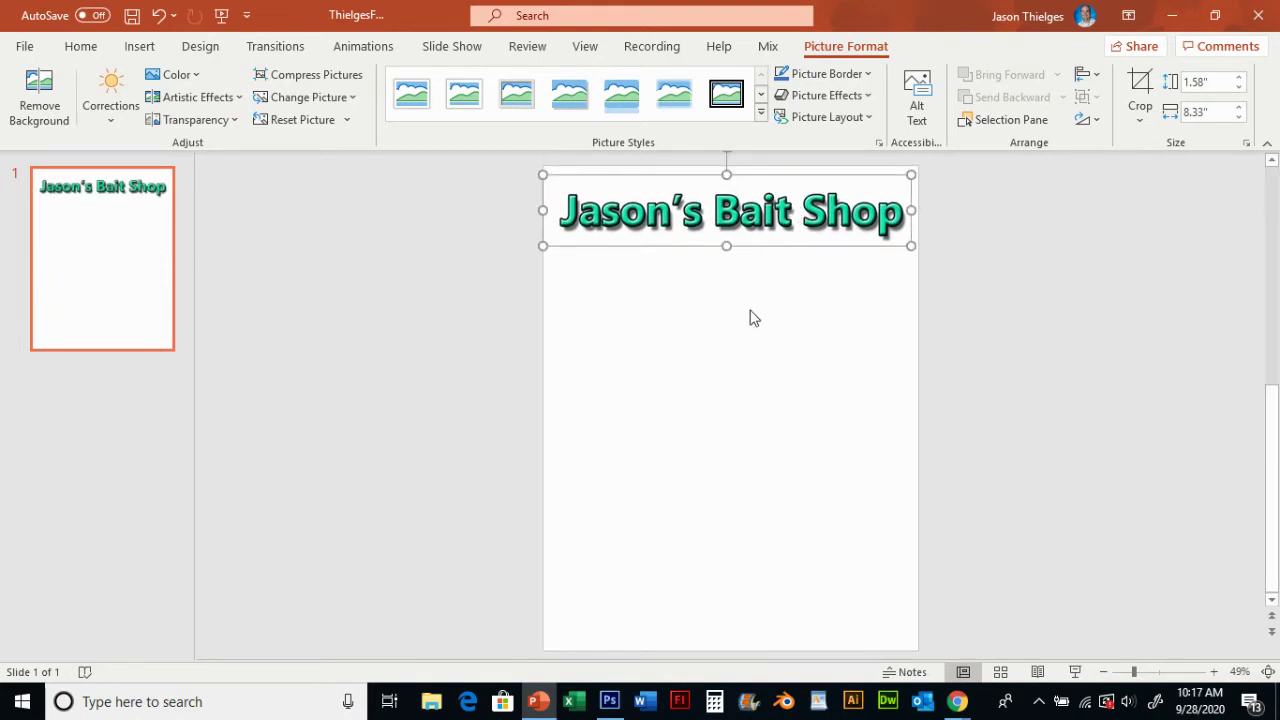
pyautogui.click(140, 47)
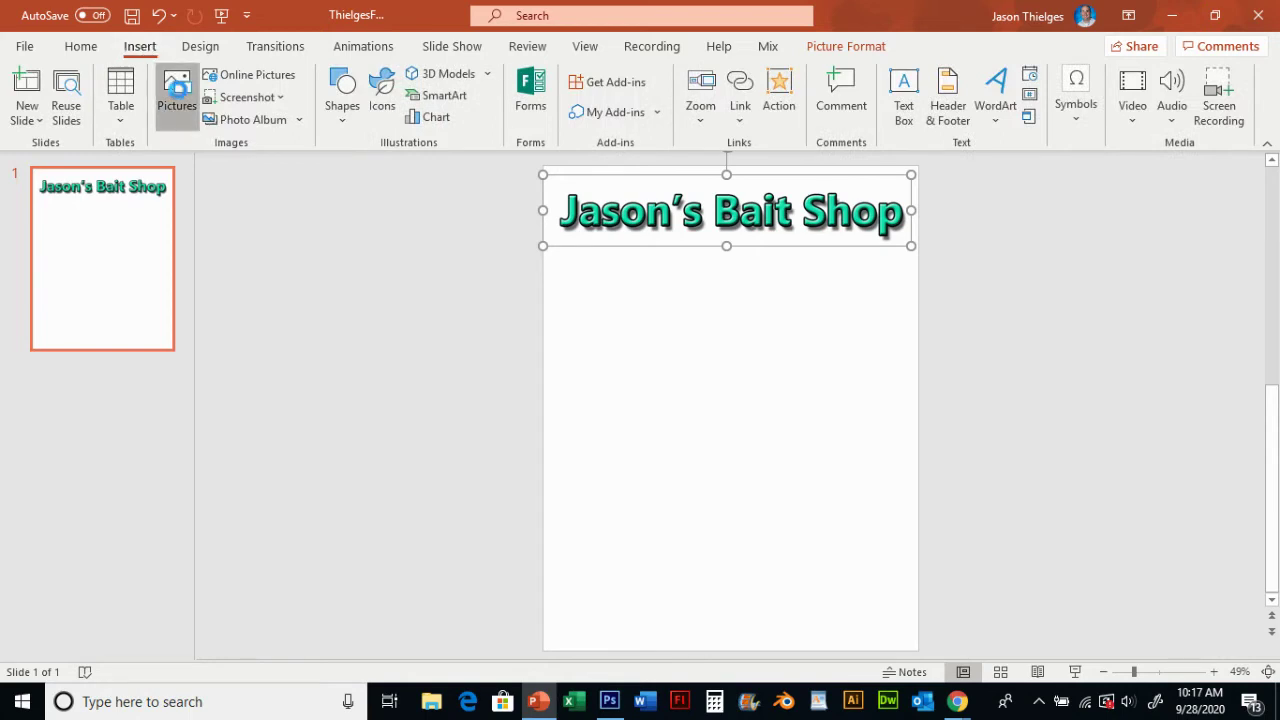
pyautogui.click(176, 88)
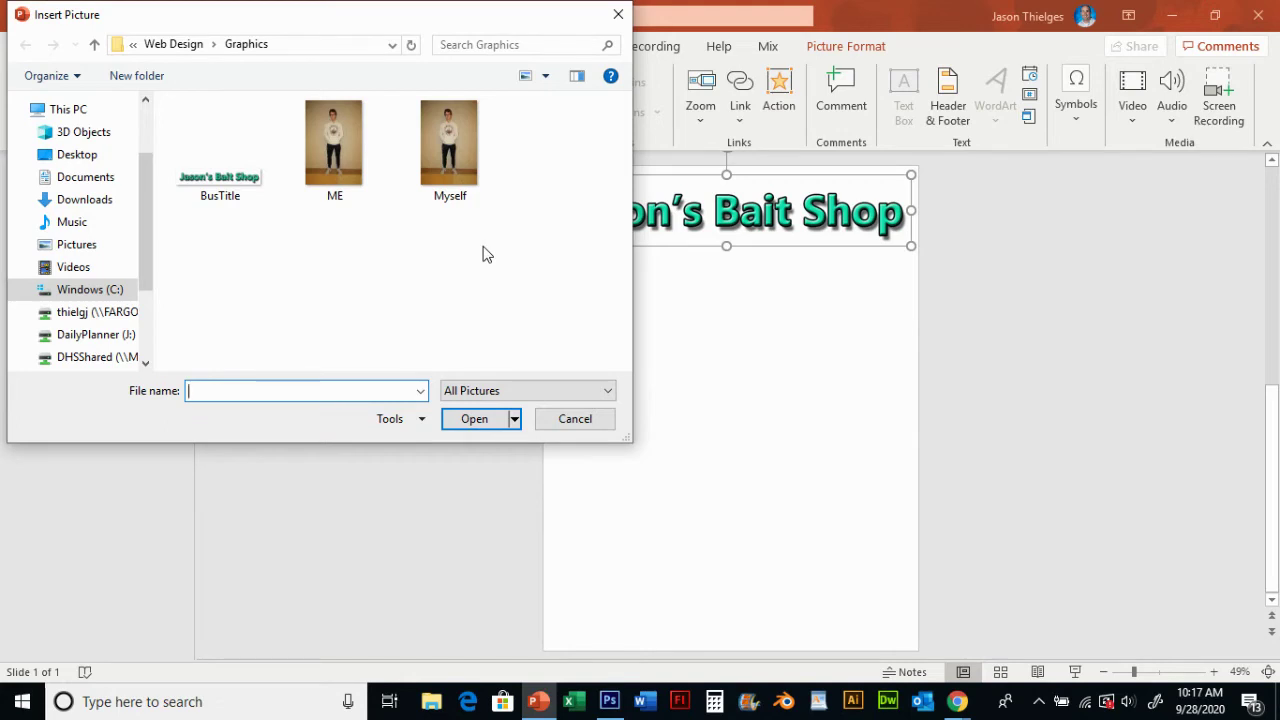
pyautogui.click(589, 394)
pyautogui.click(463, 409)
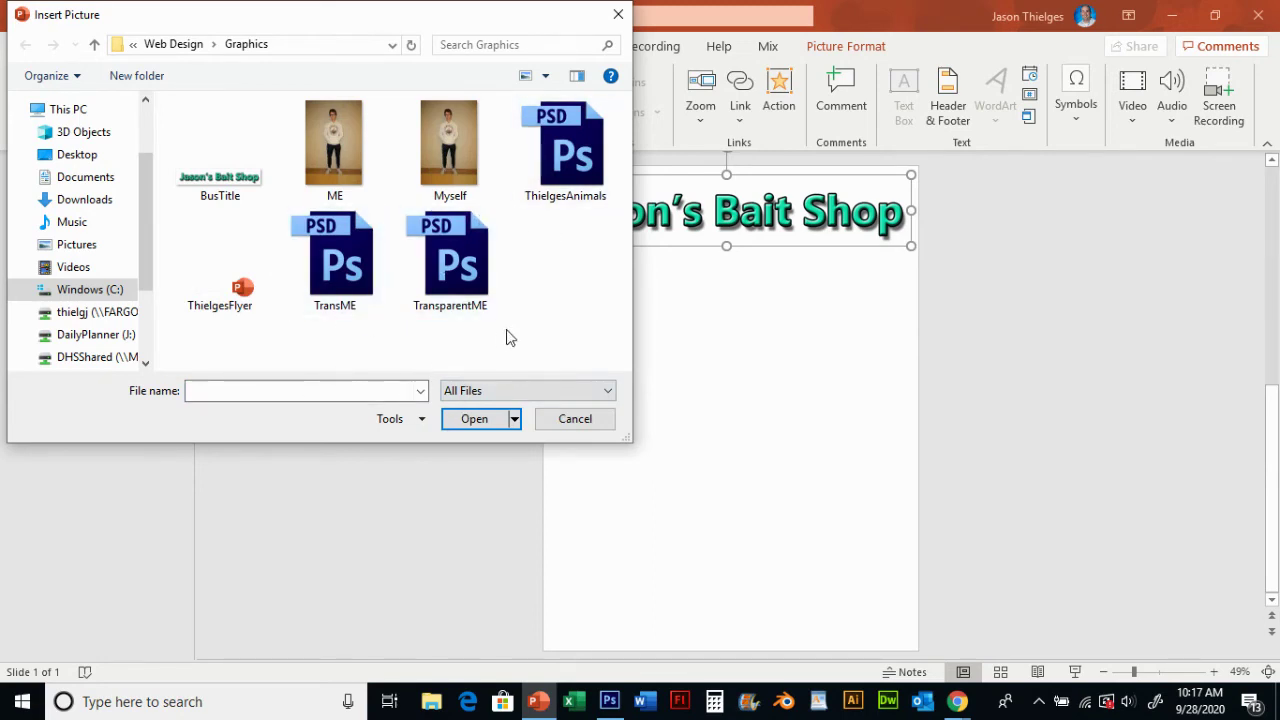
pyautogui.doubleClick(355, 283)
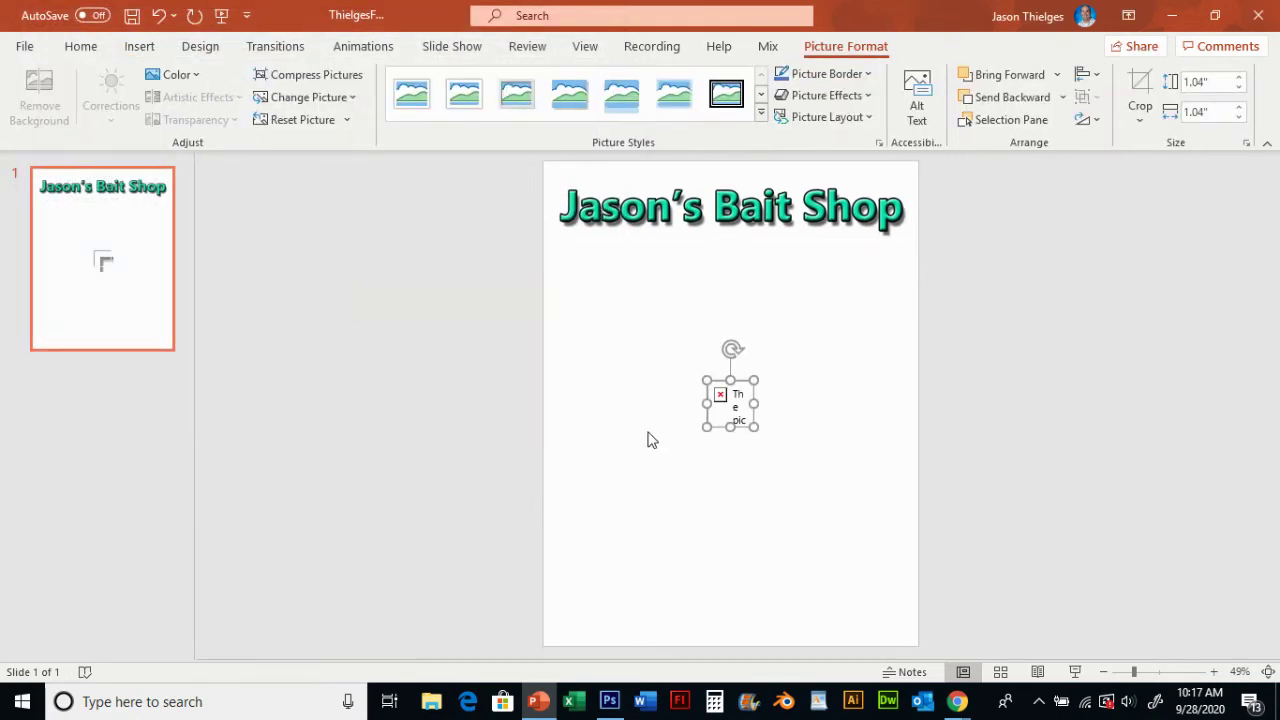
pyautogui.press('Delete')
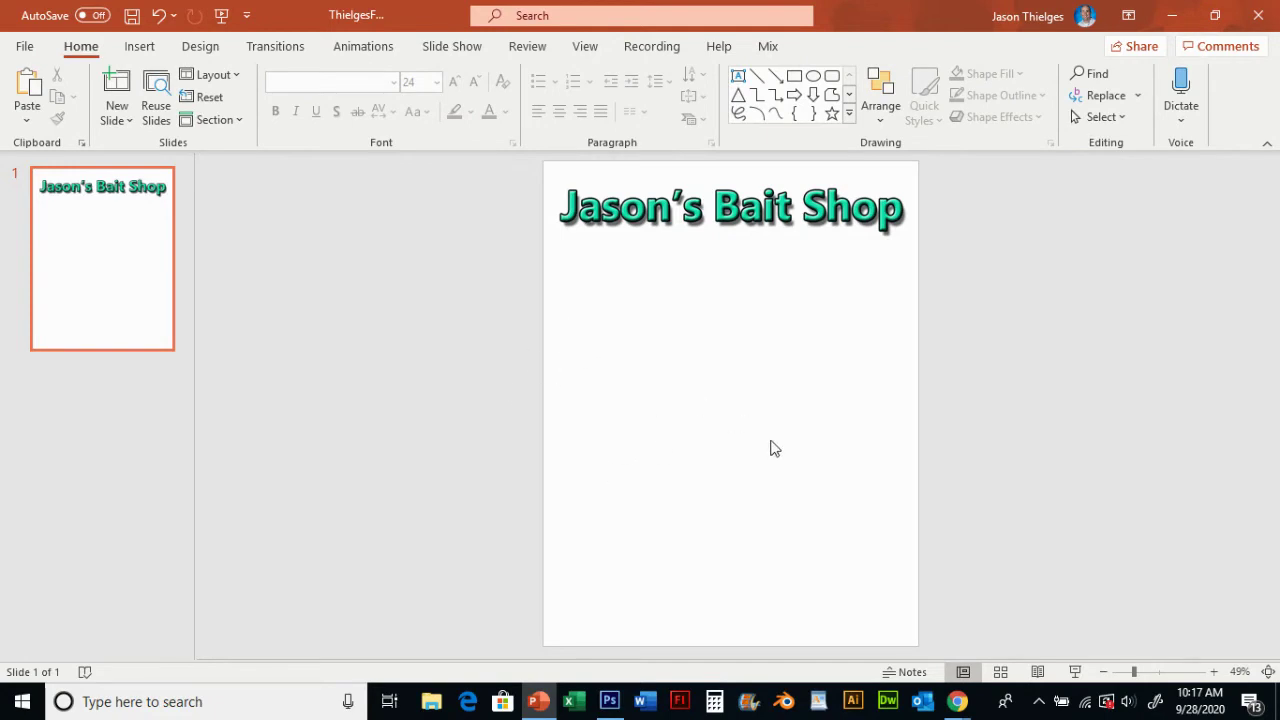
# - Back in Photoshop, close the title document without saving changes
pyautogui.click(609, 701)
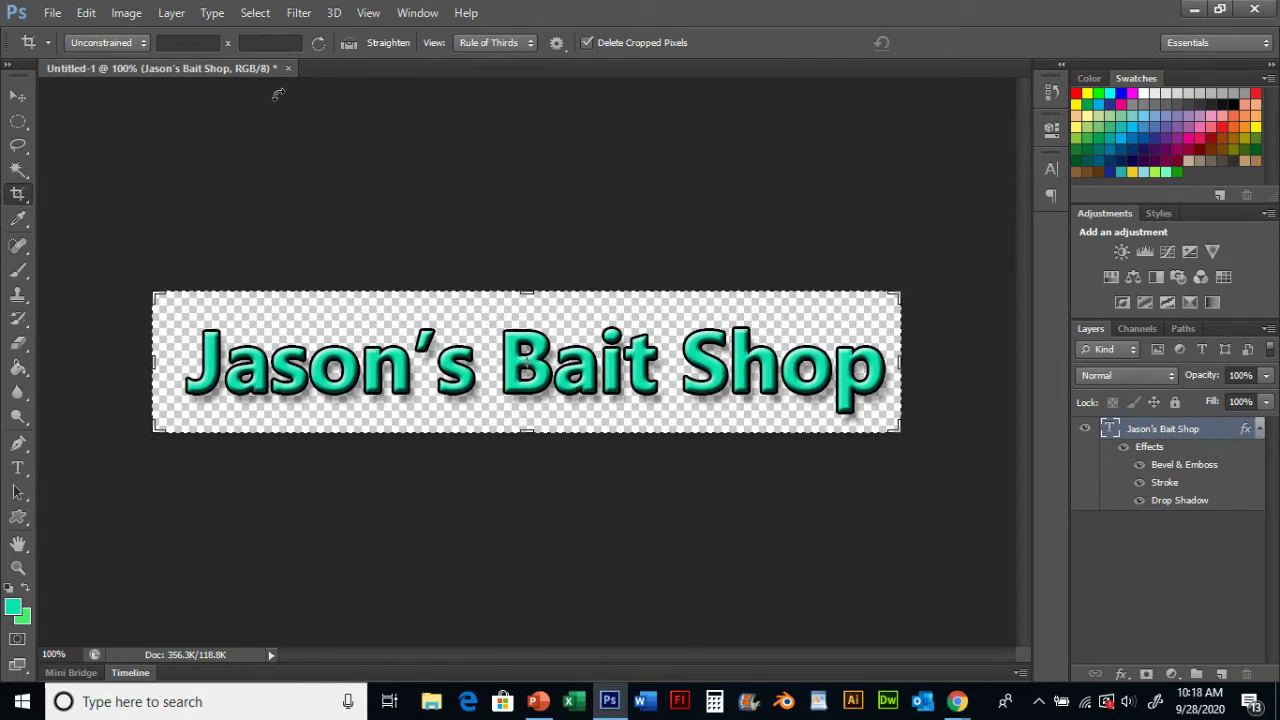
pyautogui.click(50, 12)
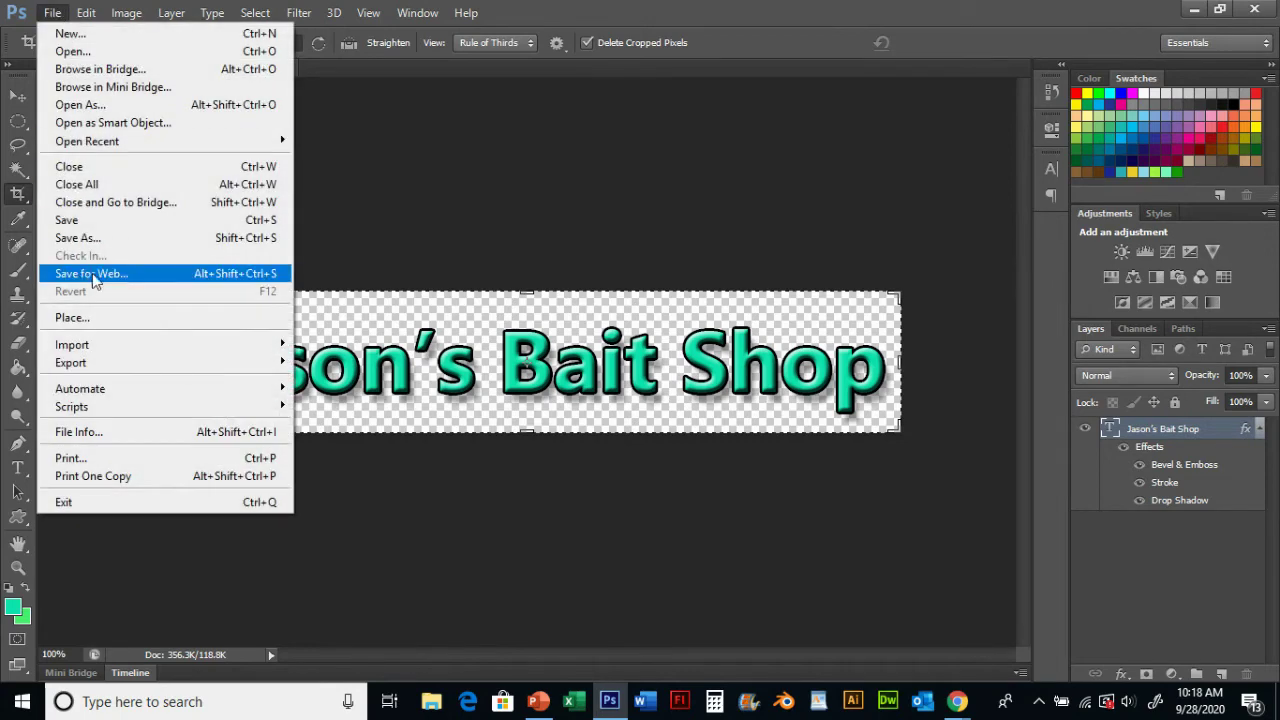
pyautogui.click(331, 146)
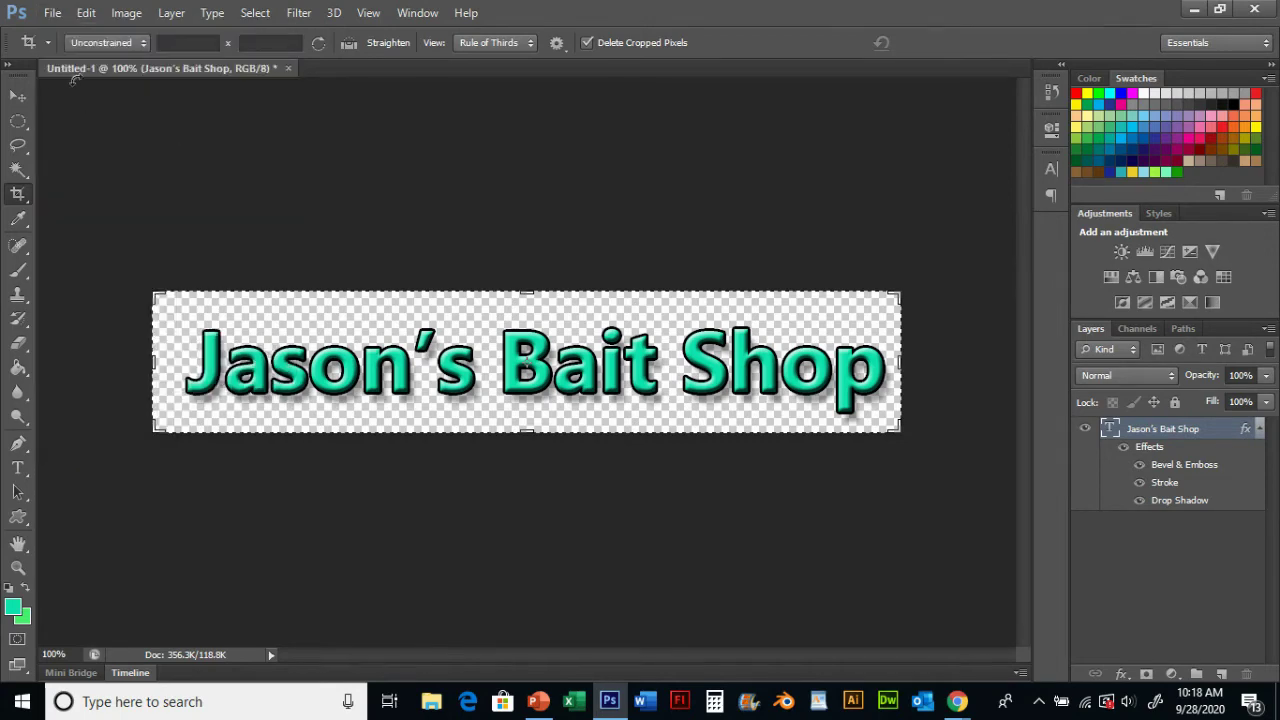
pyautogui.click(288, 68)
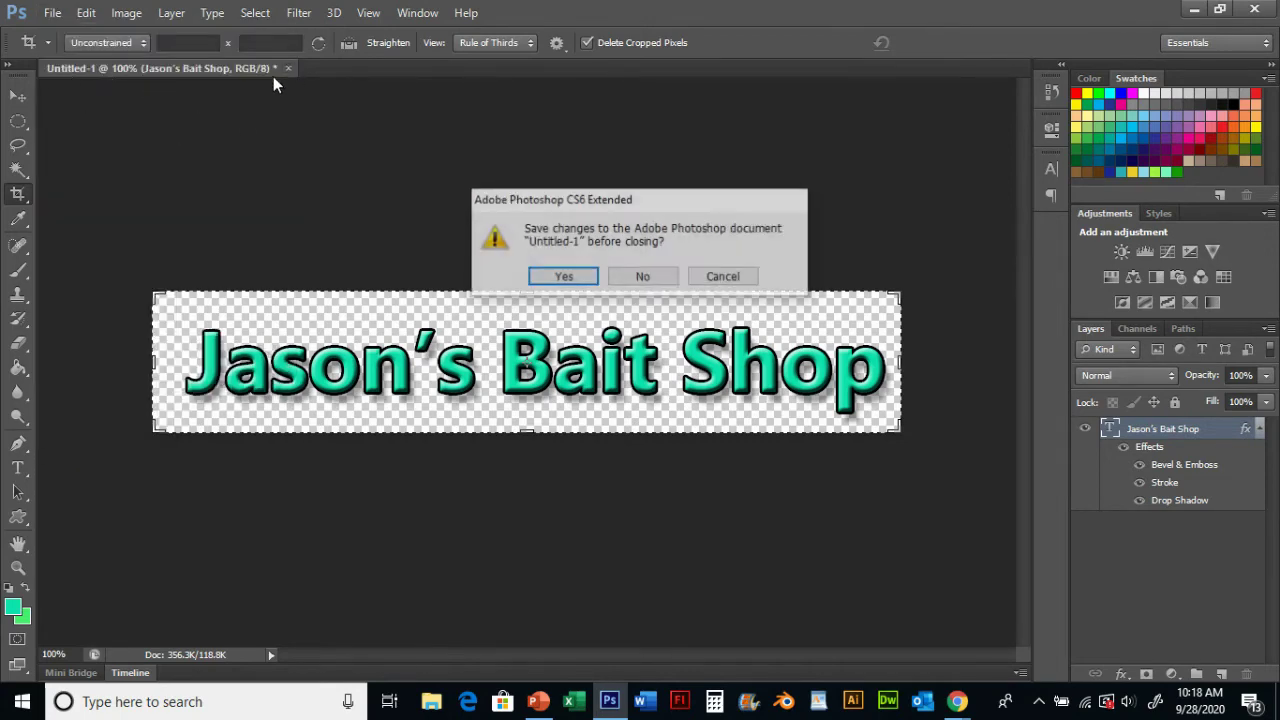
pyautogui.click(660, 278)
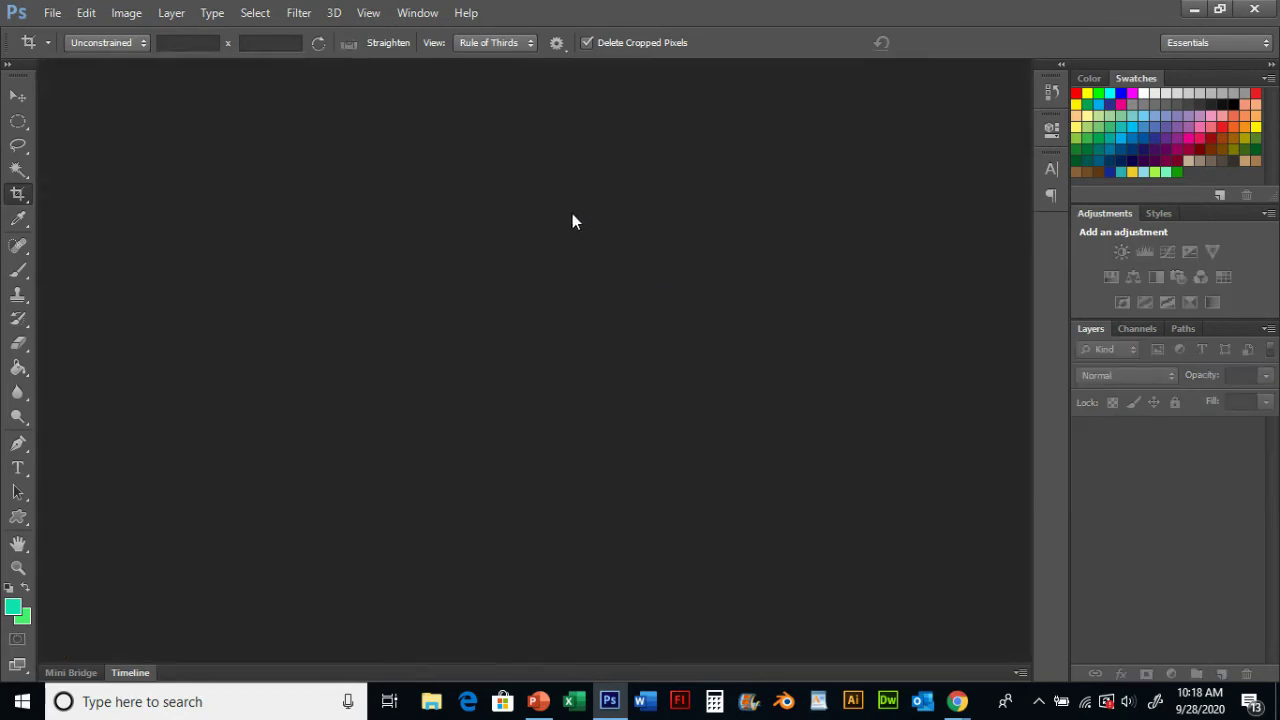
# - Open TransME from Libraries > Documents > Web Design > Graphics
pyautogui.click(52, 13)
pyautogui.click(62, 50)
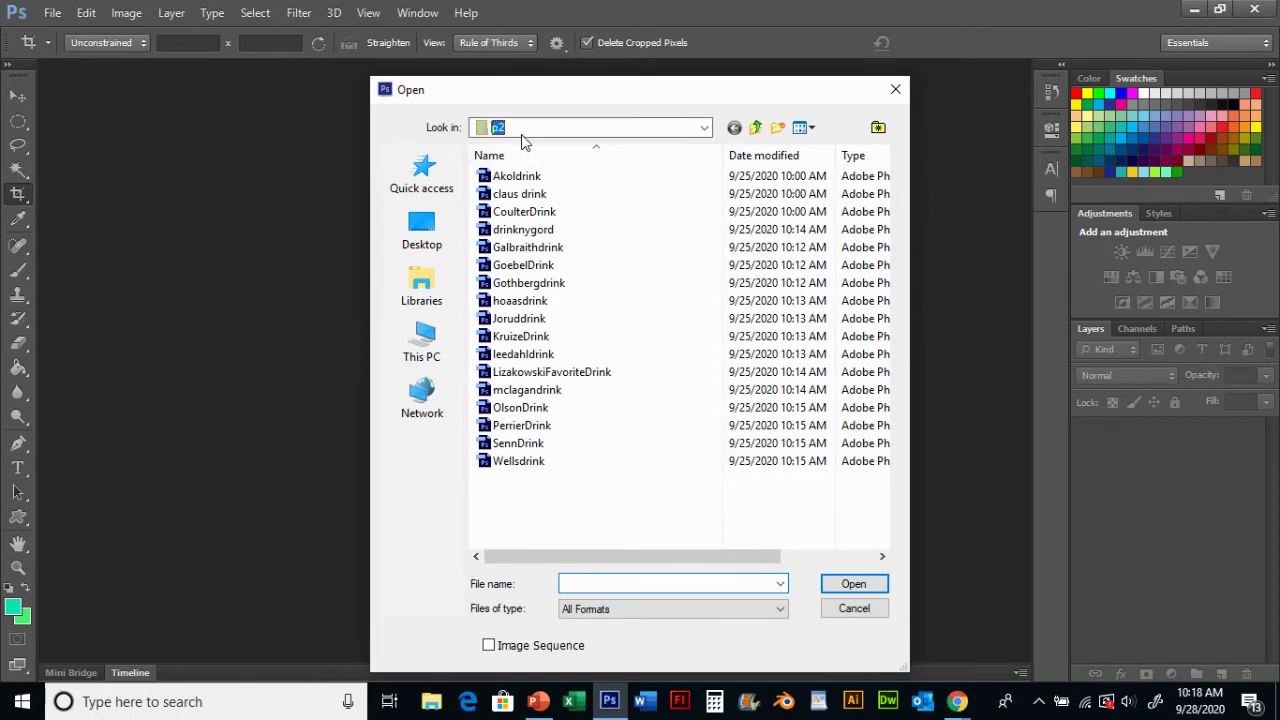
pyautogui.click(704, 127)
pyautogui.click(425, 290)
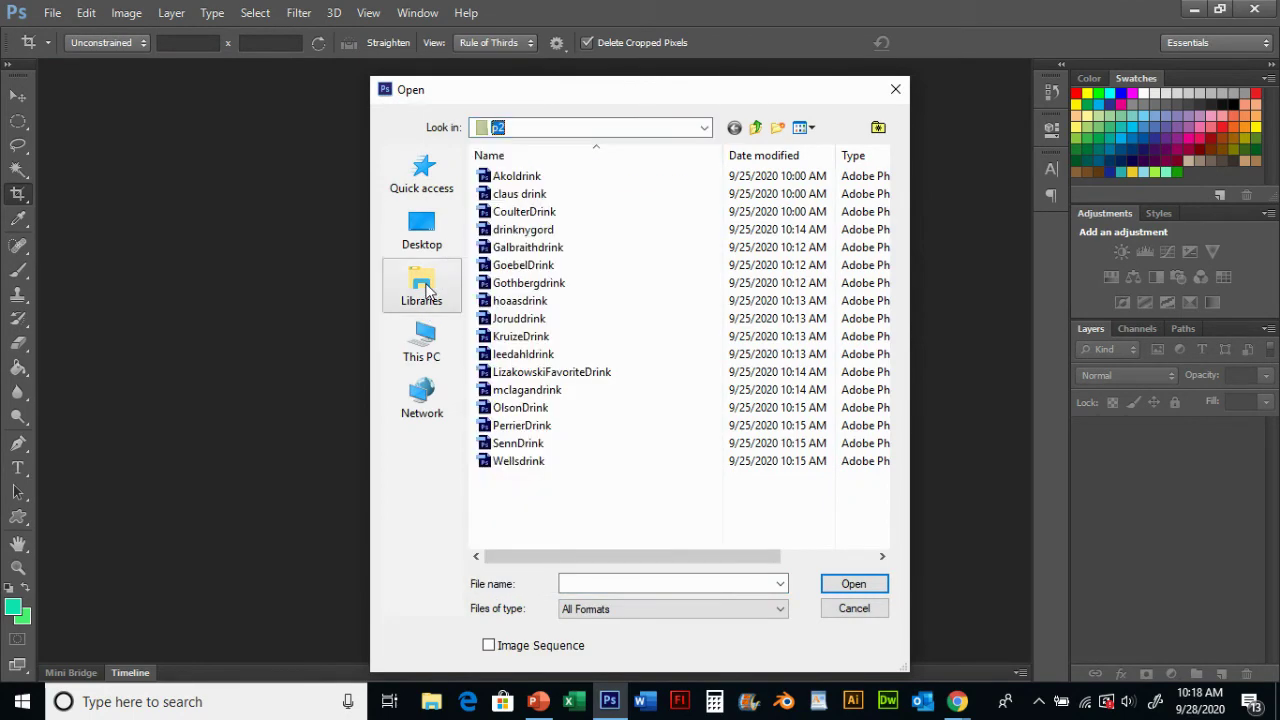
pyautogui.click(425, 290)
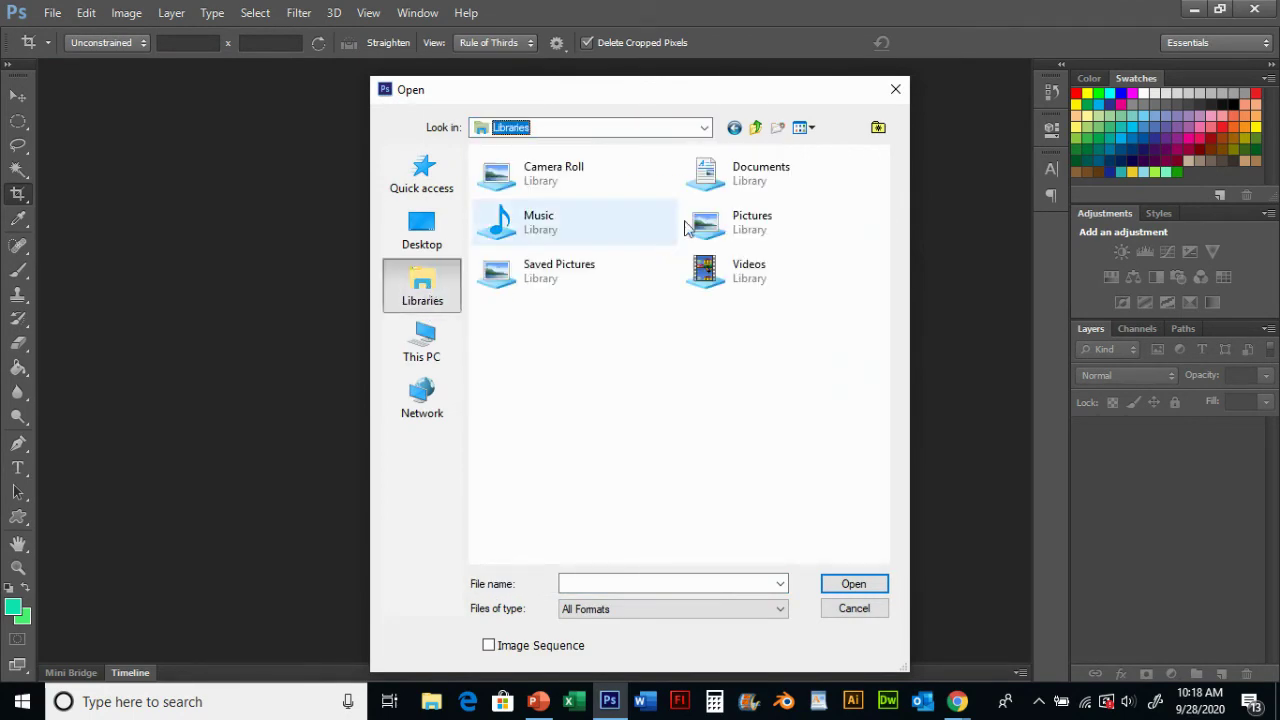
pyautogui.click(745, 181)
pyautogui.doubleClick(746, 175)
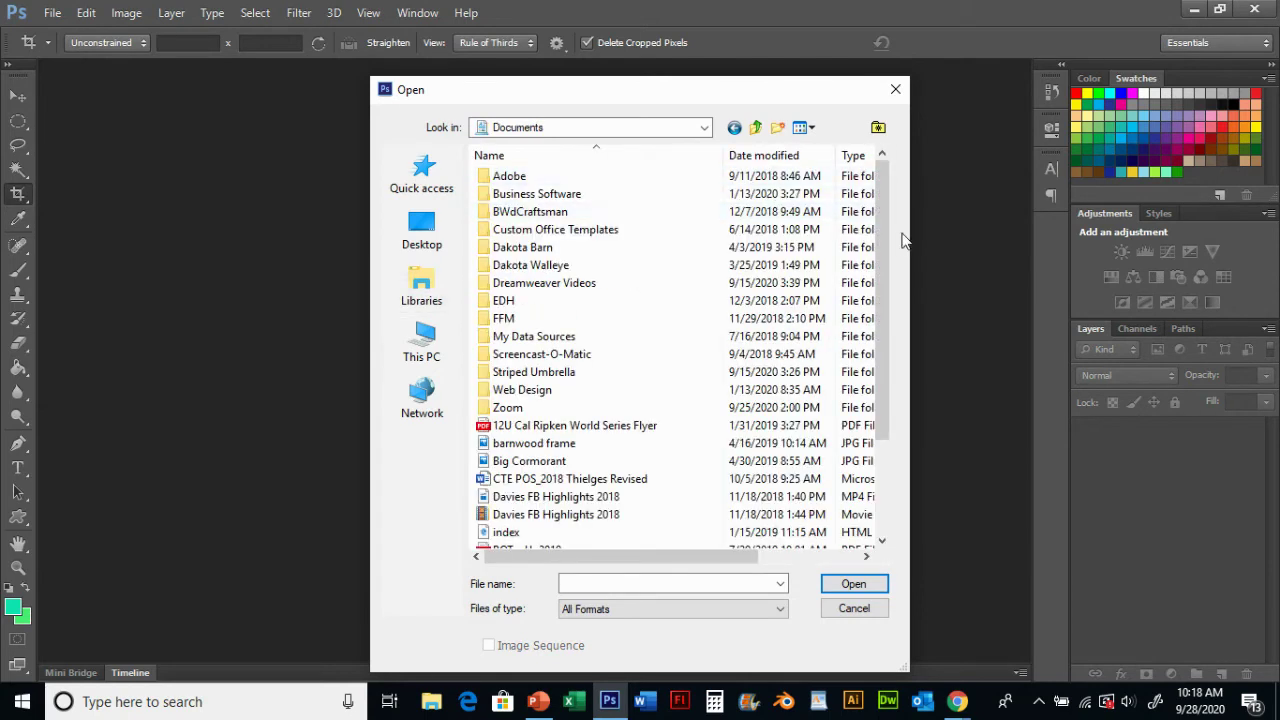
pyautogui.scroll(-1, 870, 255)
pyautogui.doubleClick(521, 372)
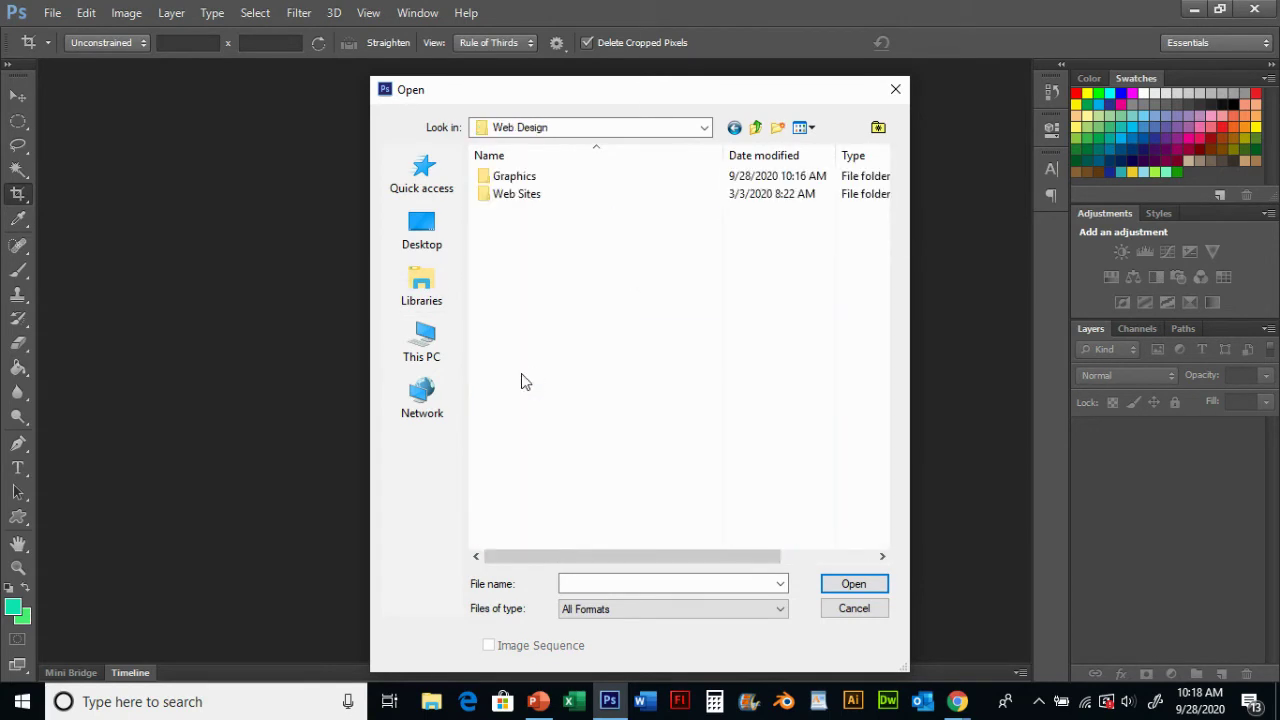
pyautogui.doubleClick(518, 177)
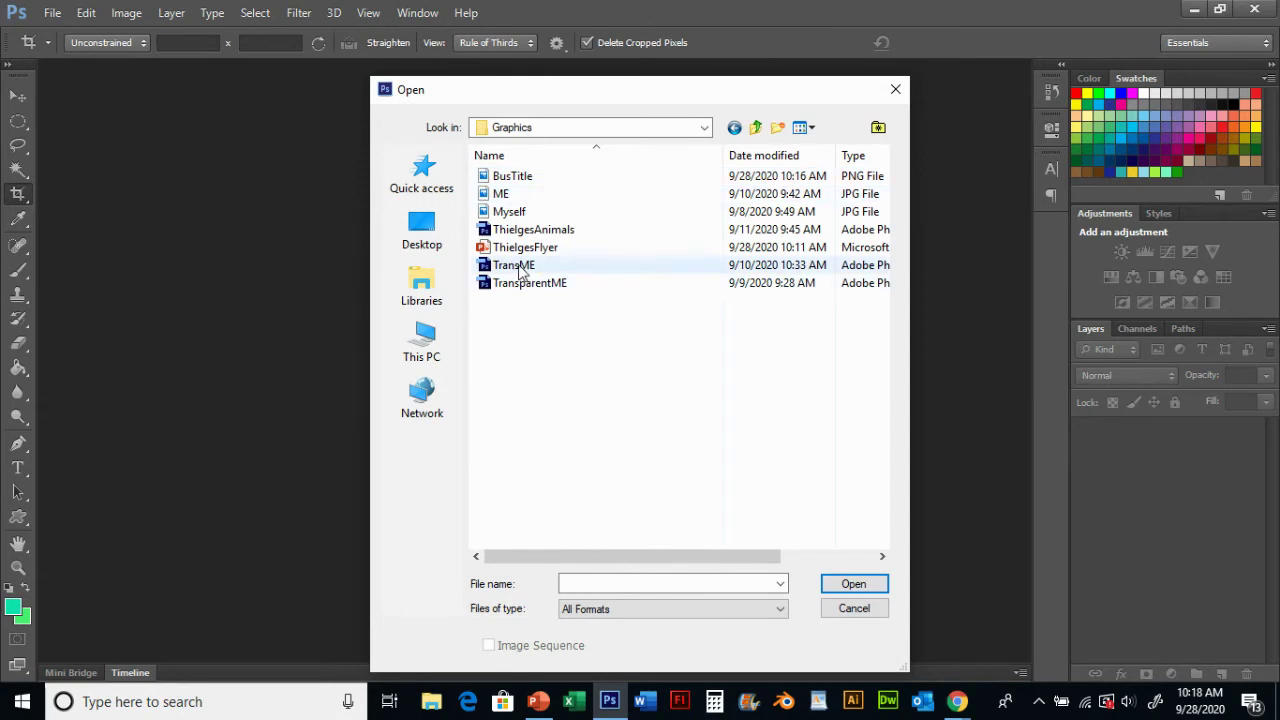
pyautogui.doubleClick(519, 268)
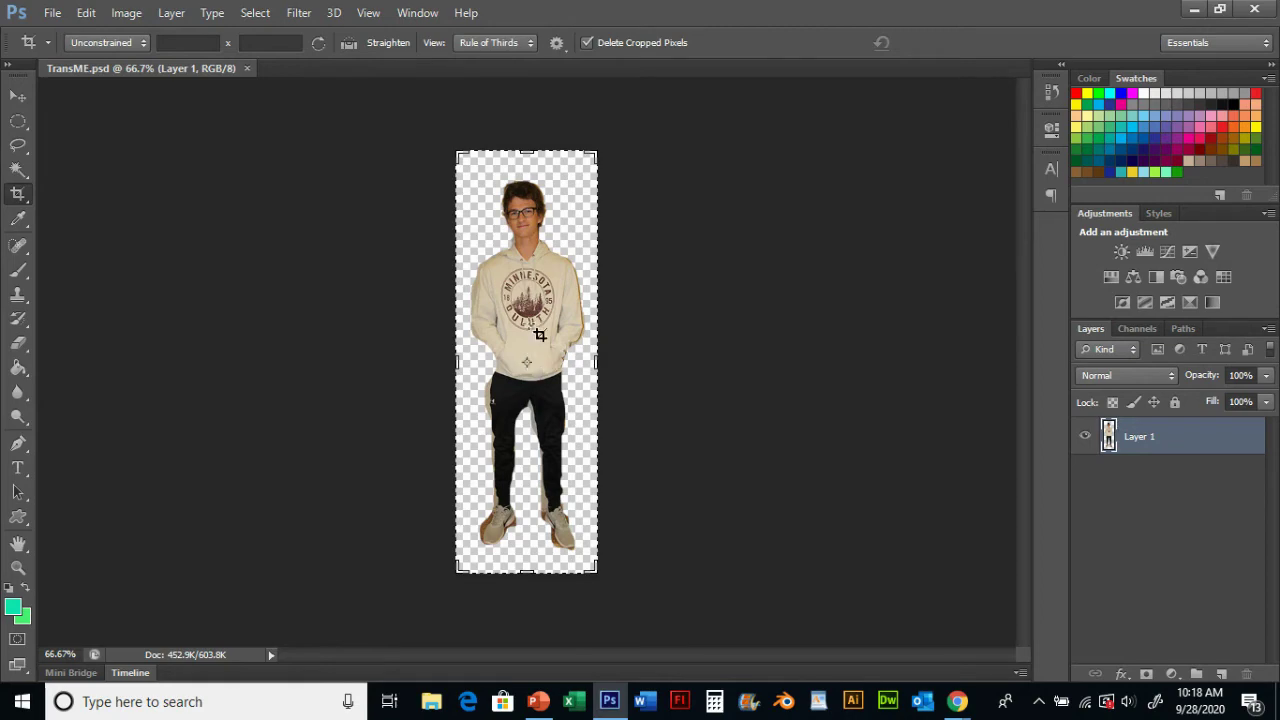
# - Save TransME for Web as a PNG-24 with transparency into the Graphics folder
pyautogui.click(52, 14)
pyautogui.click(111, 272)
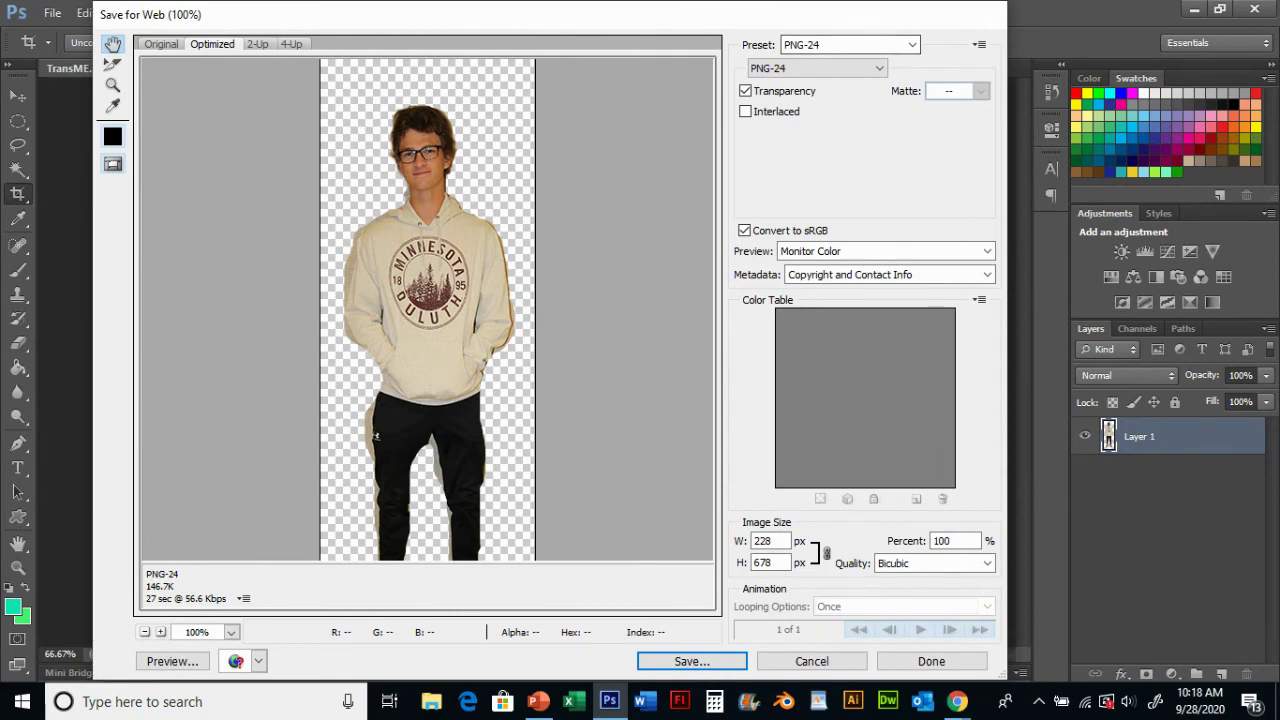
pyautogui.click(705, 661)
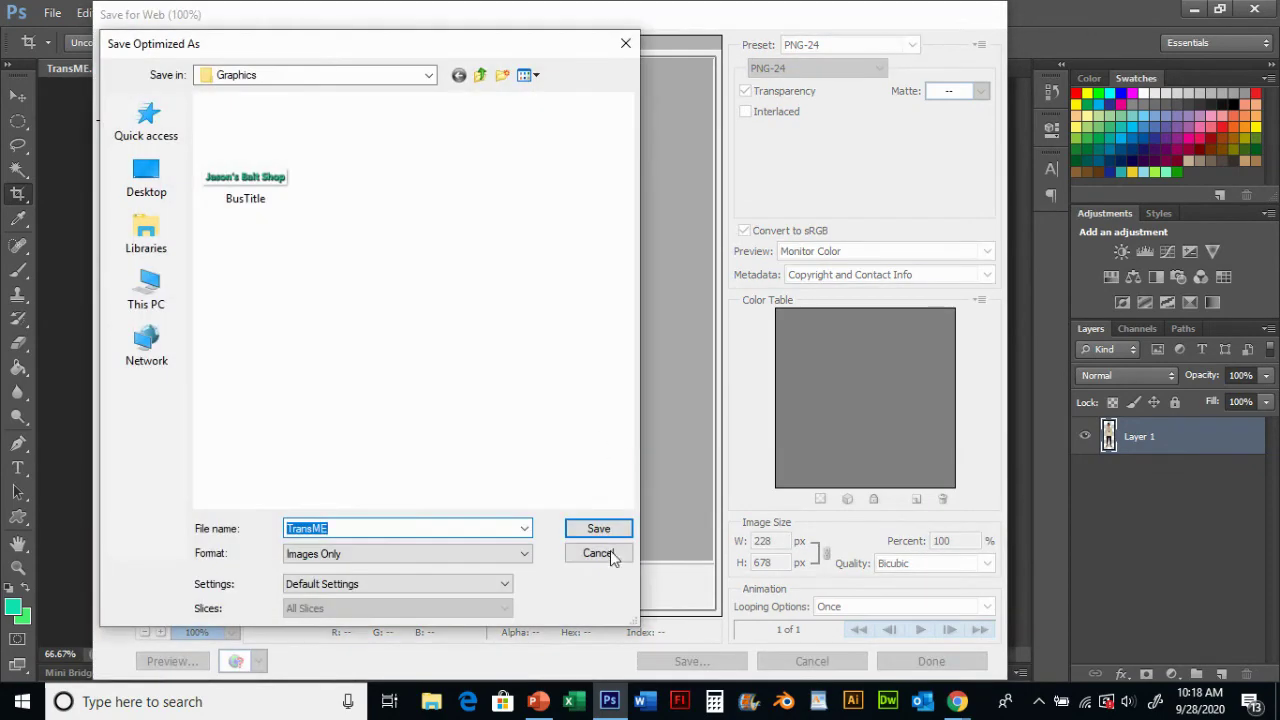
pyautogui.click(600, 530)
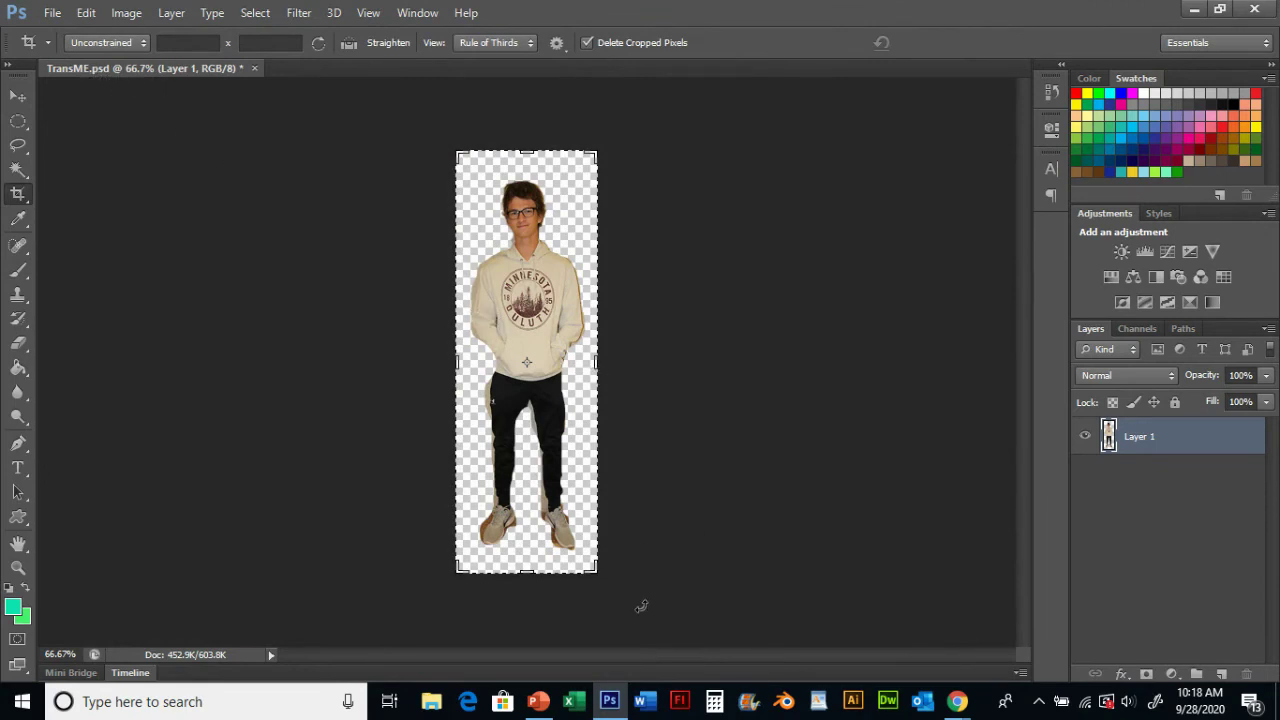
# - Insert the TransME picture into the PowerPoint flyer and drag it right, below the title
pyautogui.click(539, 702)
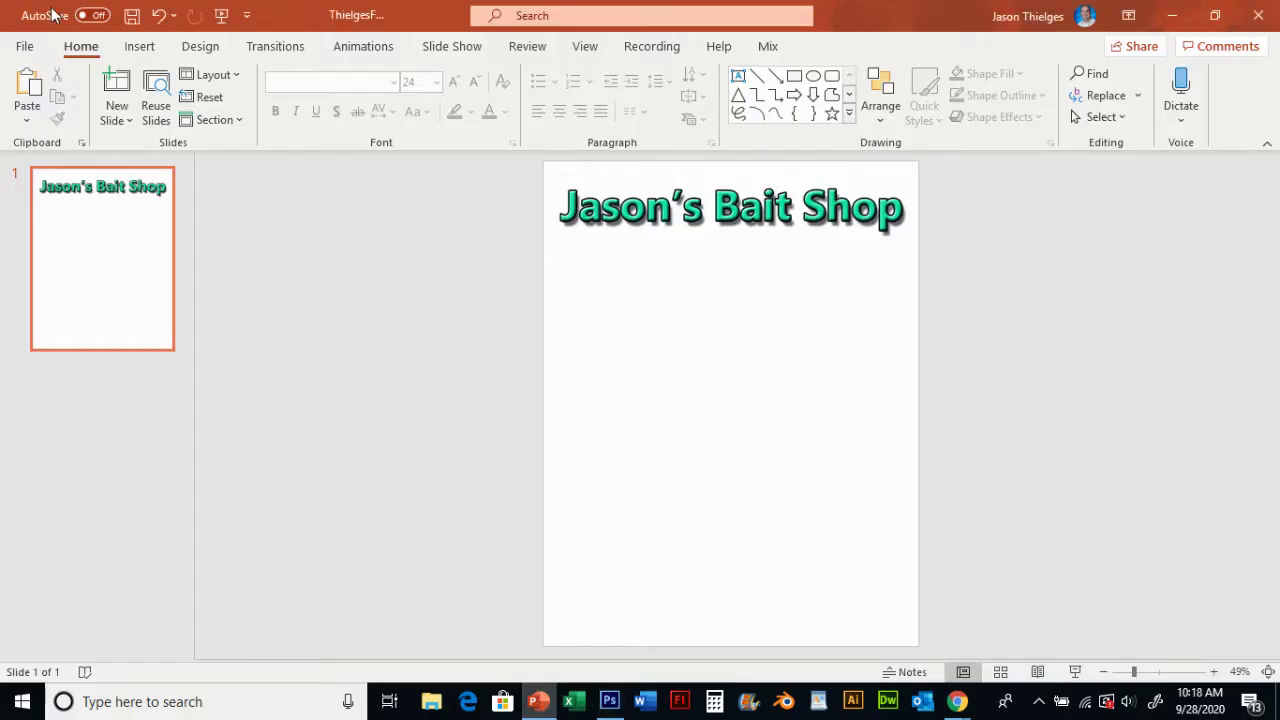
pyautogui.click(137, 48)
pyautogui.click(176, 95)
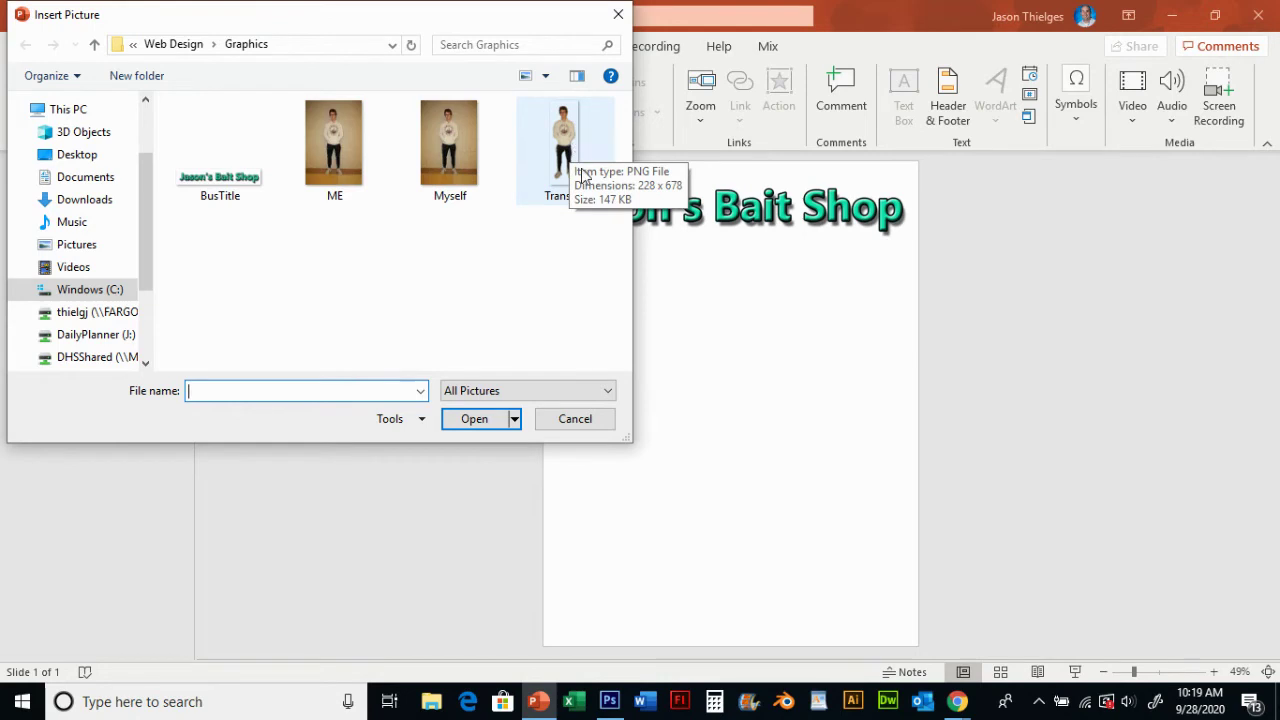
pyautogui.doubleClick(567, 150)
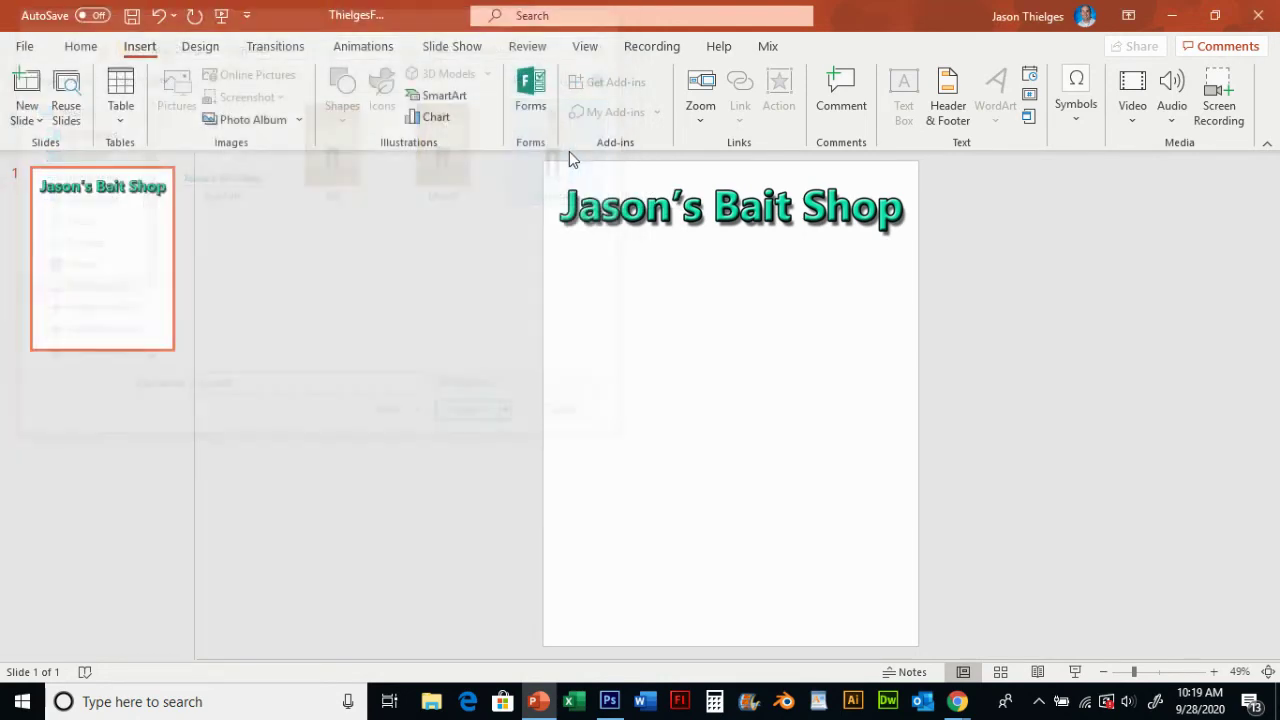
pyautogui.moveTo(740, 395); pyautogui.dragTo(844, 384)
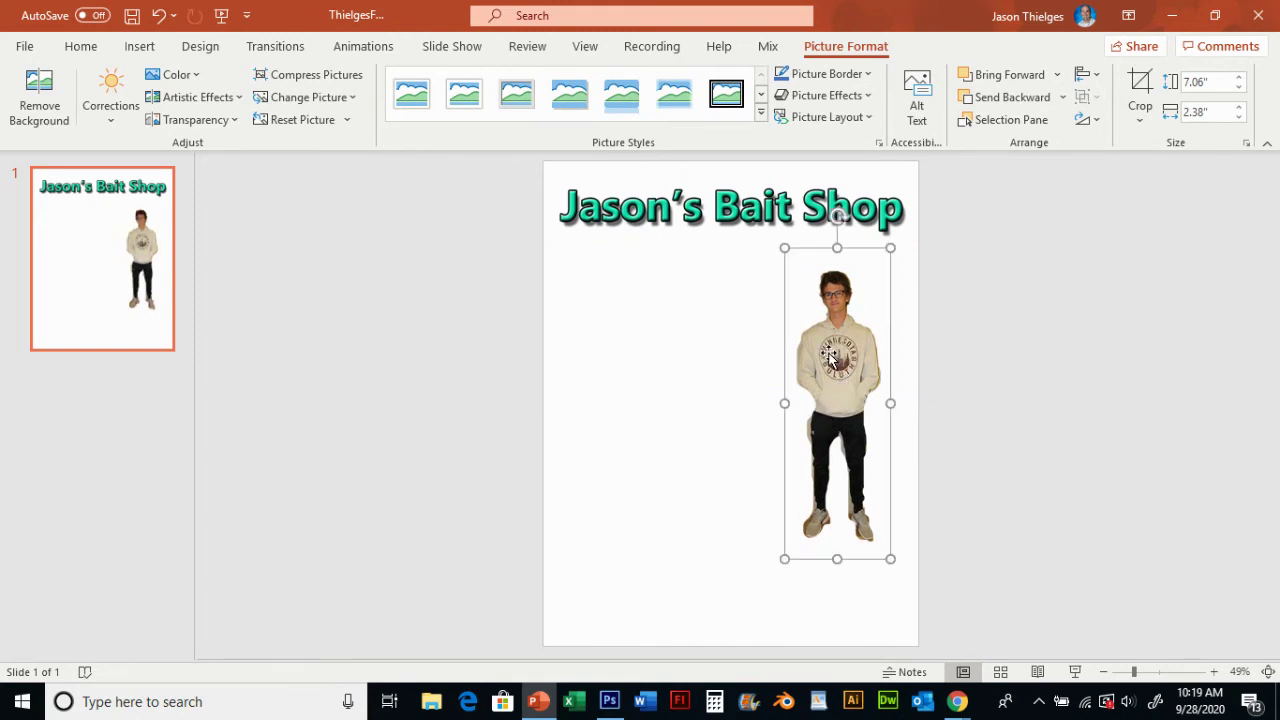
# - Close TransME.psd in Photoshop, discarding the changes
pyautogui.click(609, 701)
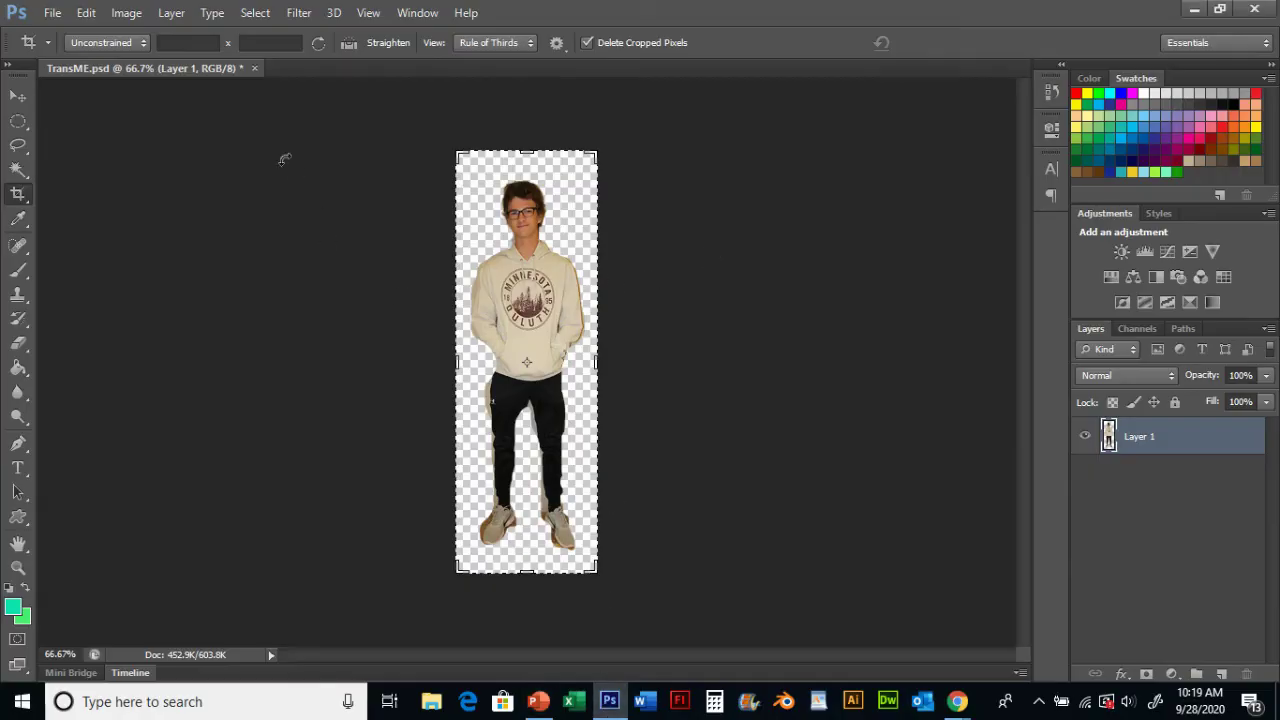
pyautogui.click(255, 70)
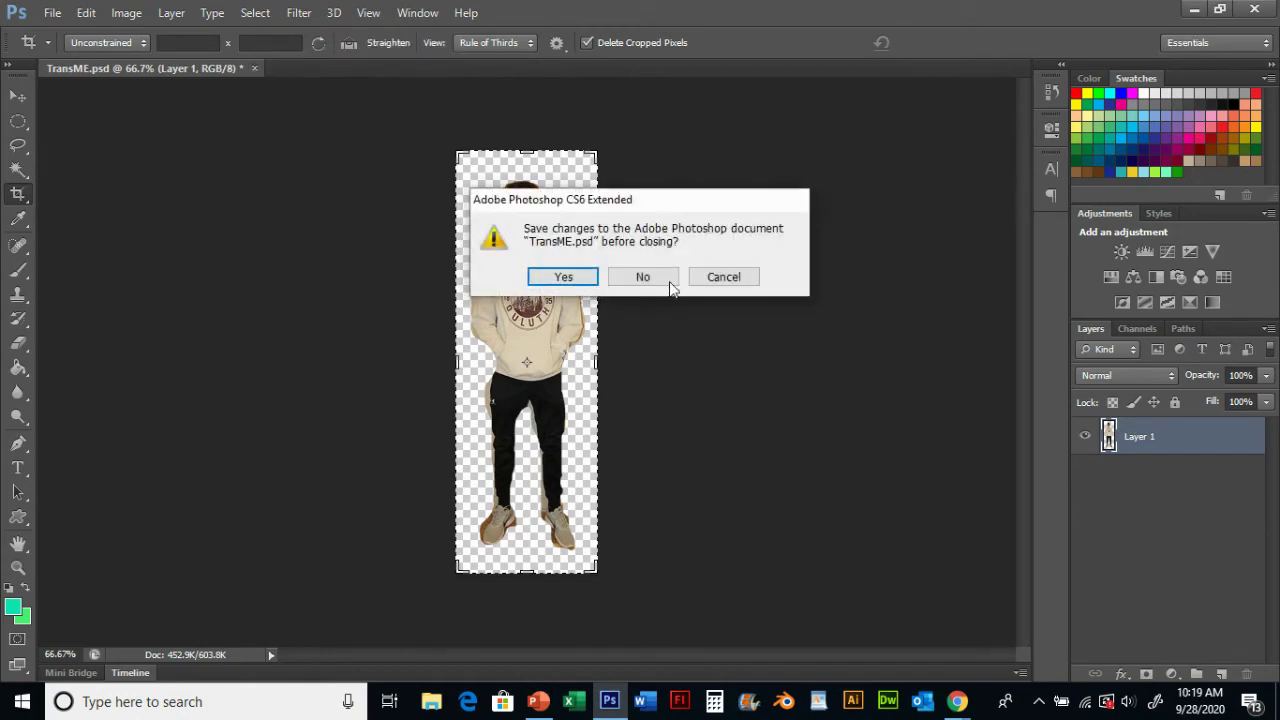
pyautogui.click(662, 277)
# - Create a new transparent document 500 px wide and 500 px high
pyautogui.click(51, 13)
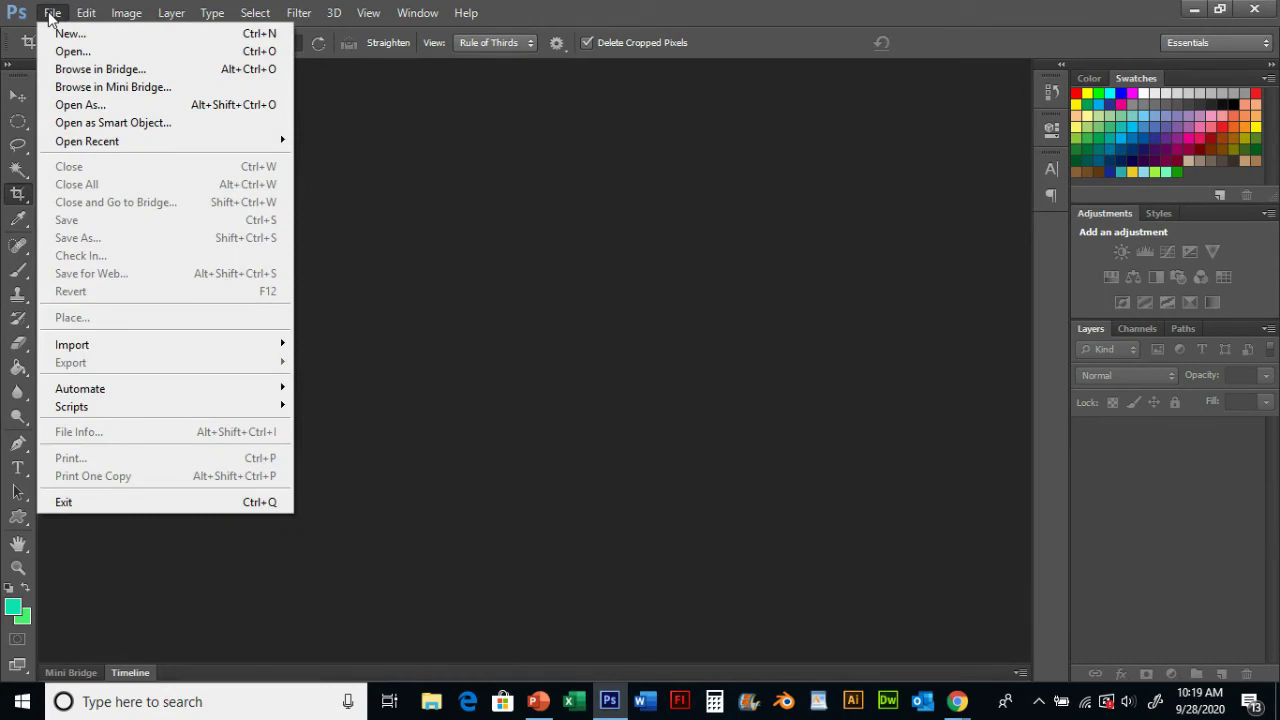
pyautogui.click(70, 33)
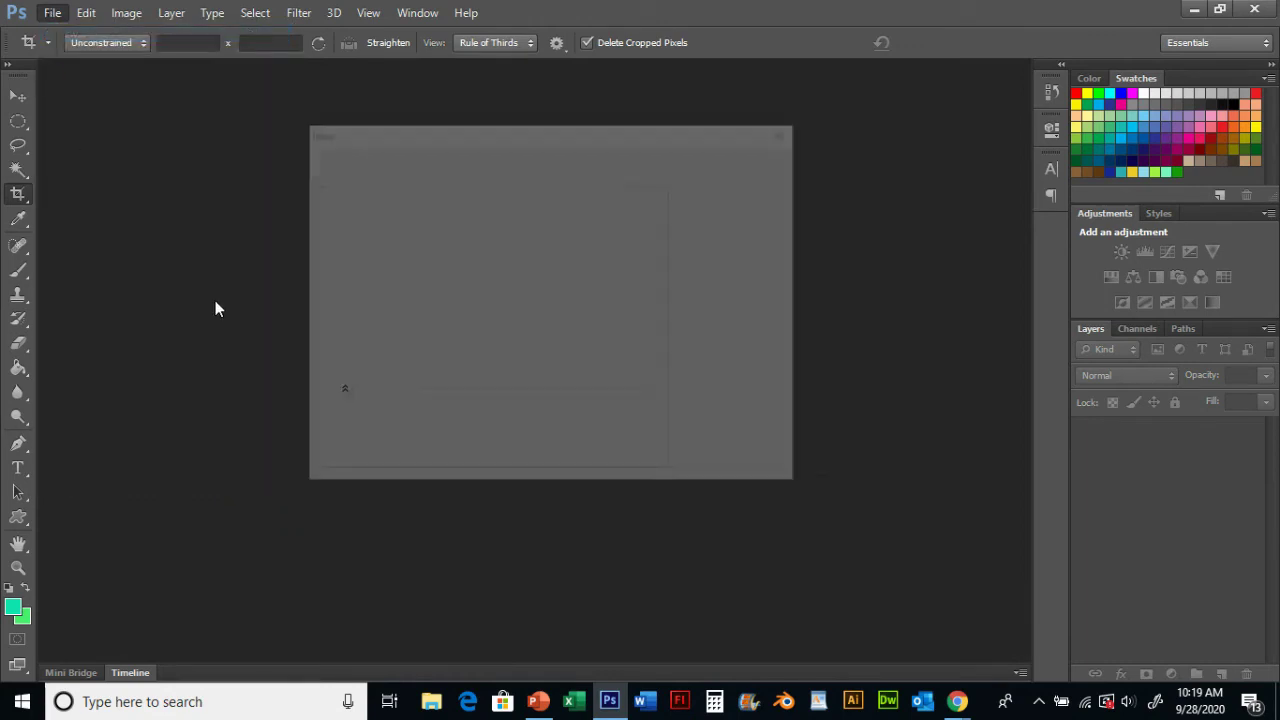
pyautogui.moveTo(546, 138); pyautogui.dragTo(590, 158)
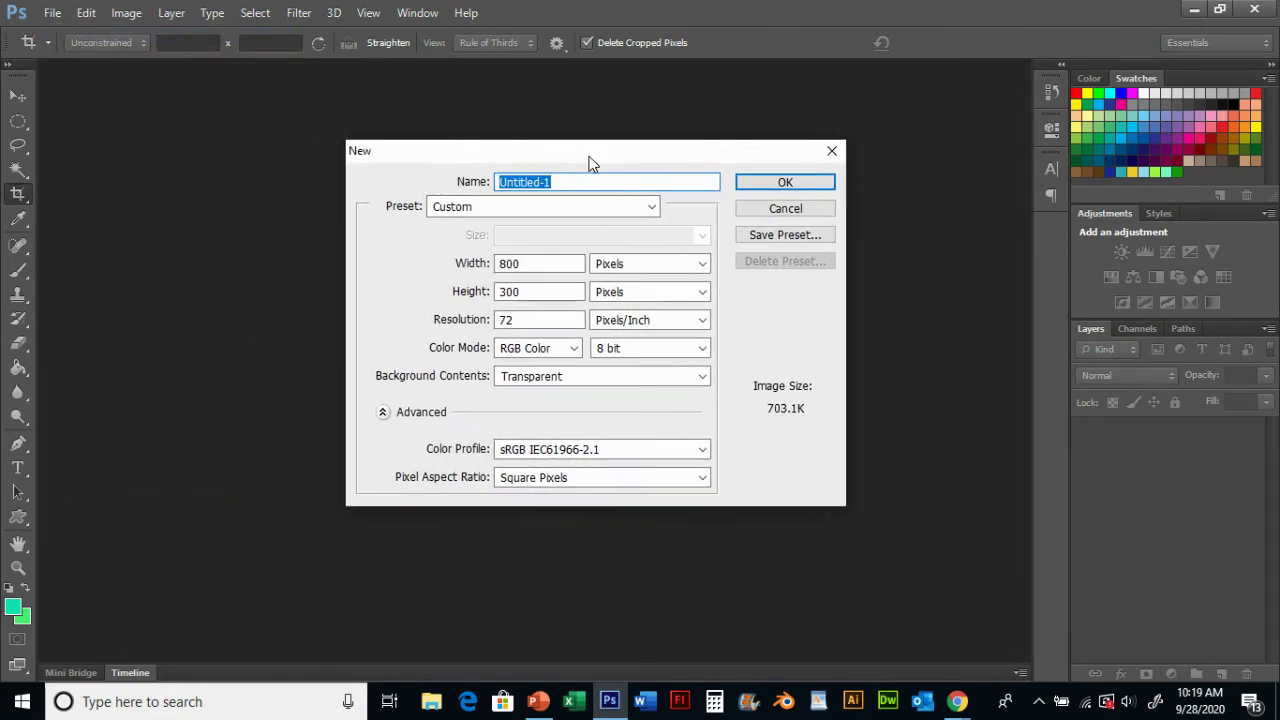
pyautogui.doubleClick(551, 267)
pyautogui.write('500')
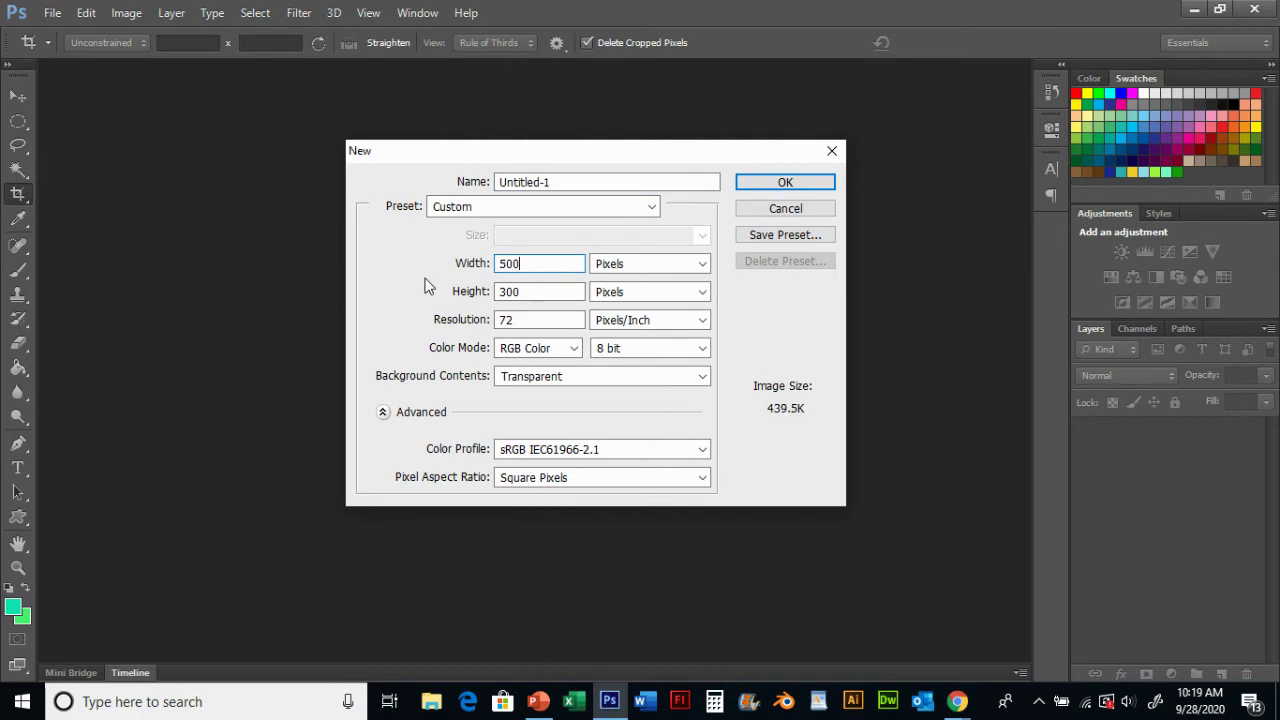
pyautogui.doubleClick(532, 291)
pyautogui.write('500')
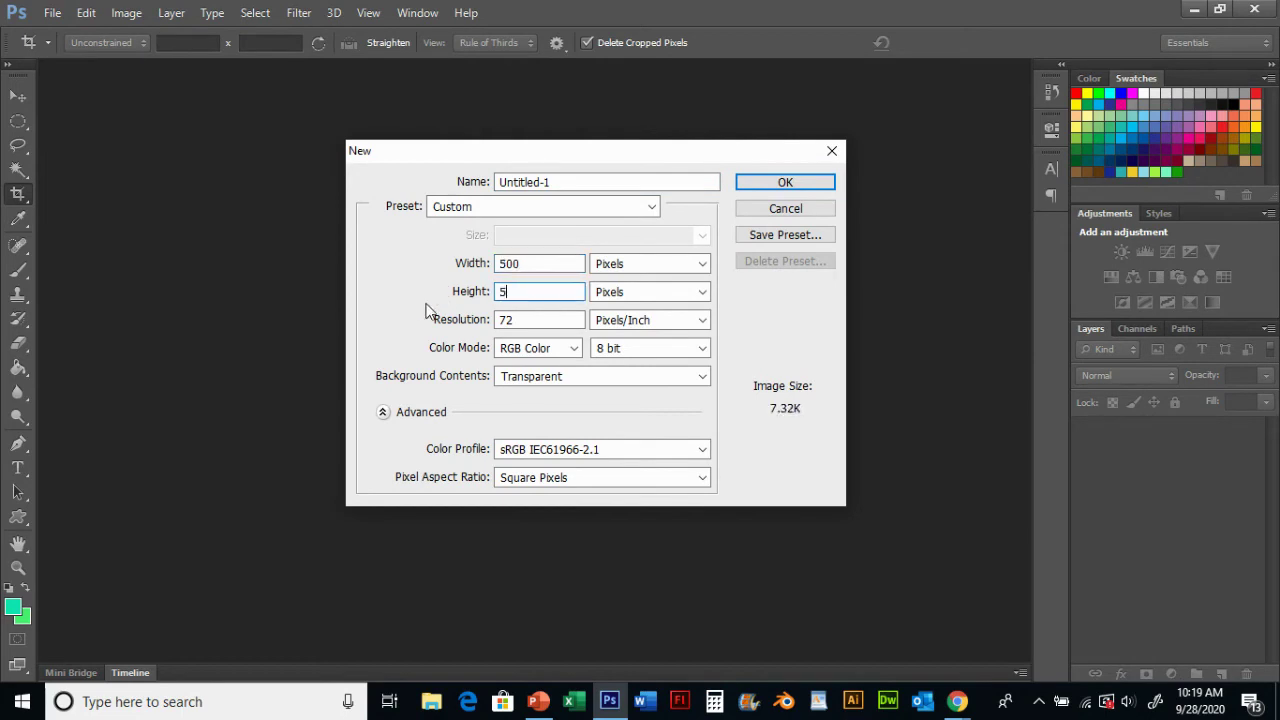
pyautogui.click(762, 183)
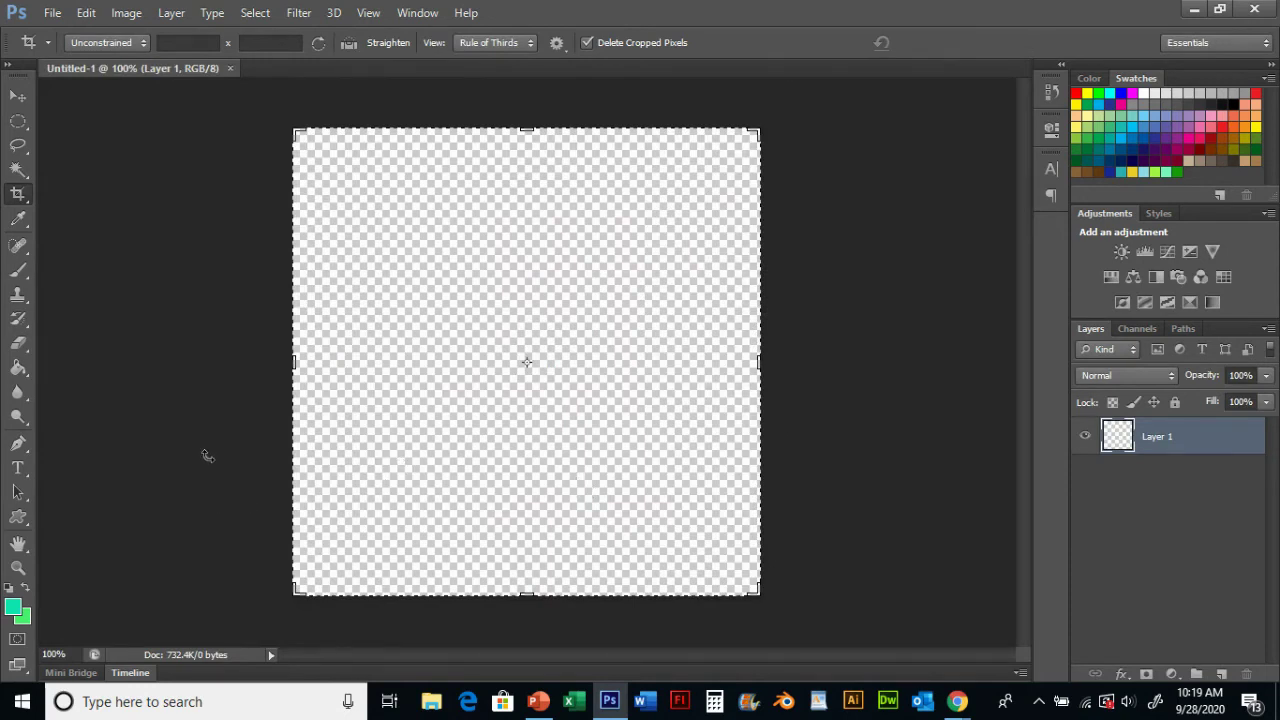
# - Draw a square in the canvas's upper left with cyan fill and no outline
pyautogui.click(19, 518)
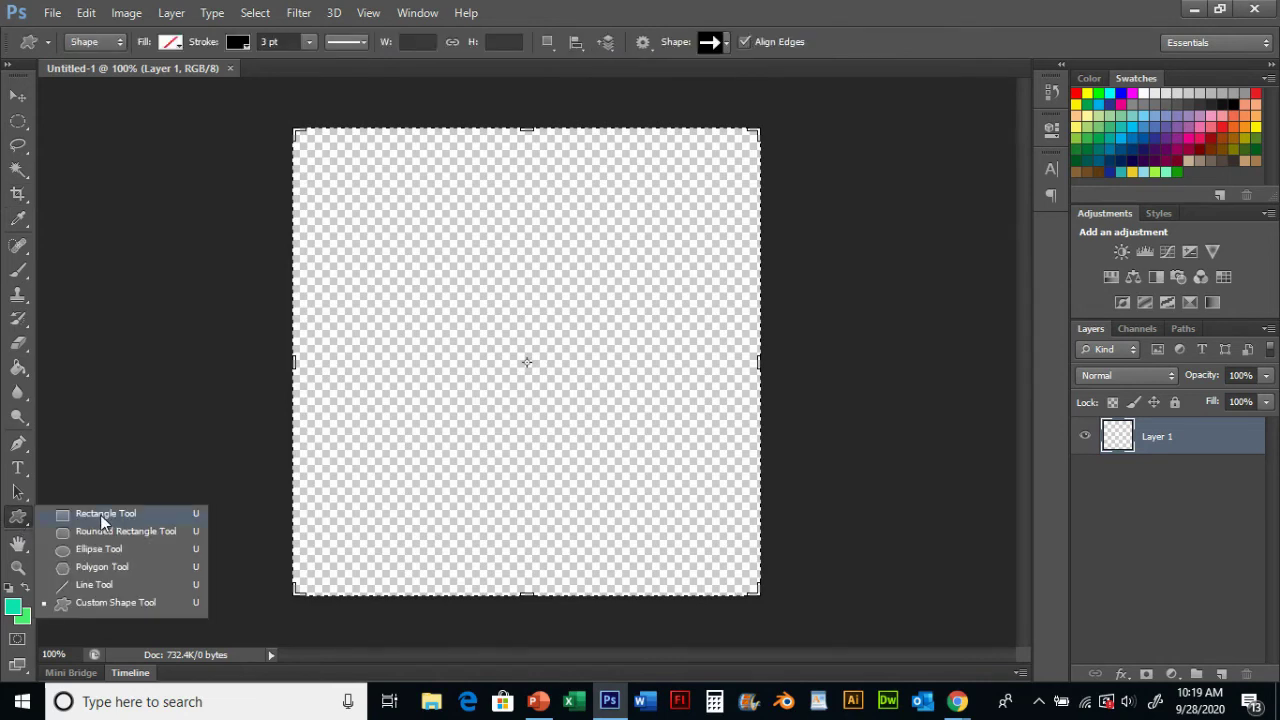
pyautogui.click(100, 514)
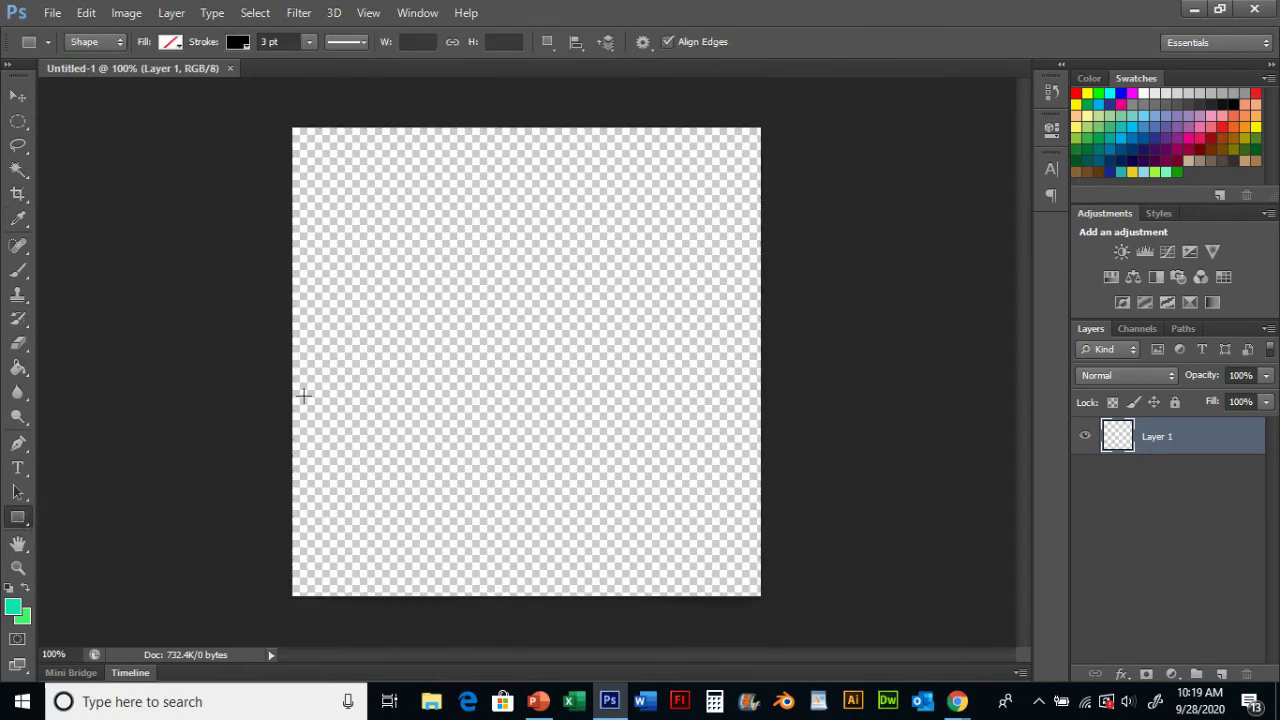
pyautogui.moveTo(392, 263); pyautogui.dragTo(539, 404)
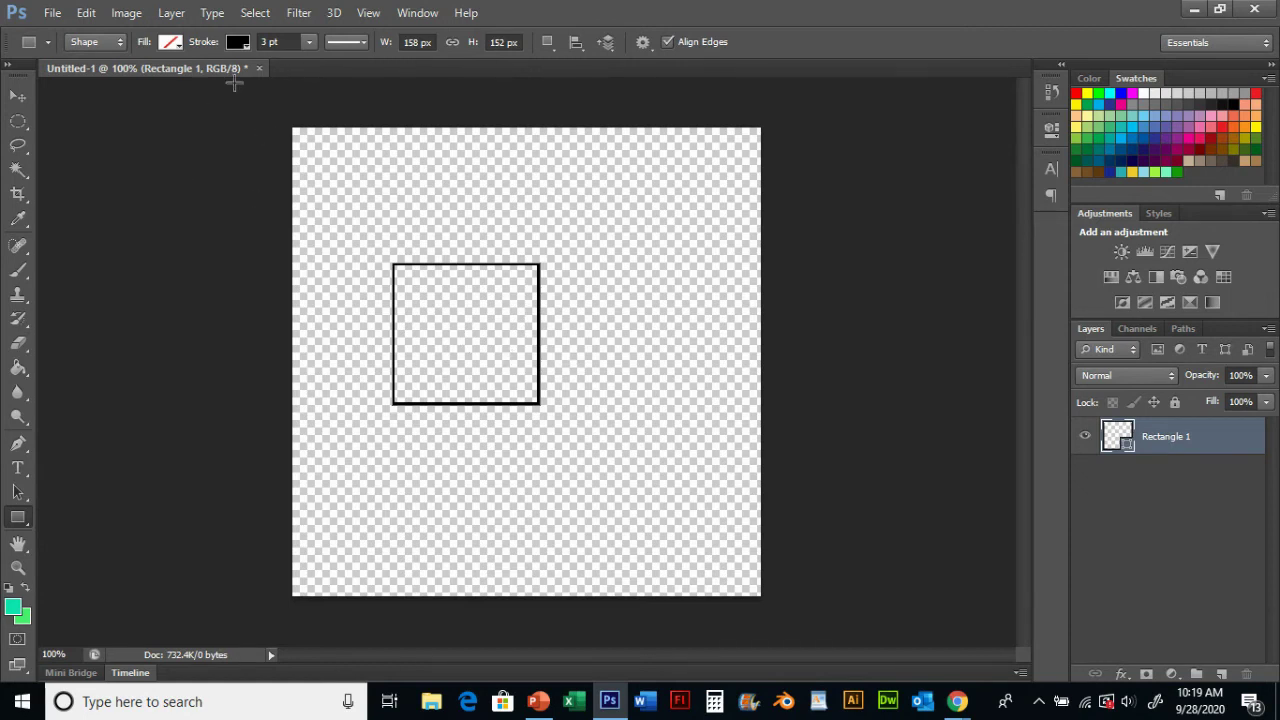
pyautogui.click(172, 44)
pyautogui.click(169, 42)
pyautogui.click(237, 44)
pyautogui.click(172, 42)
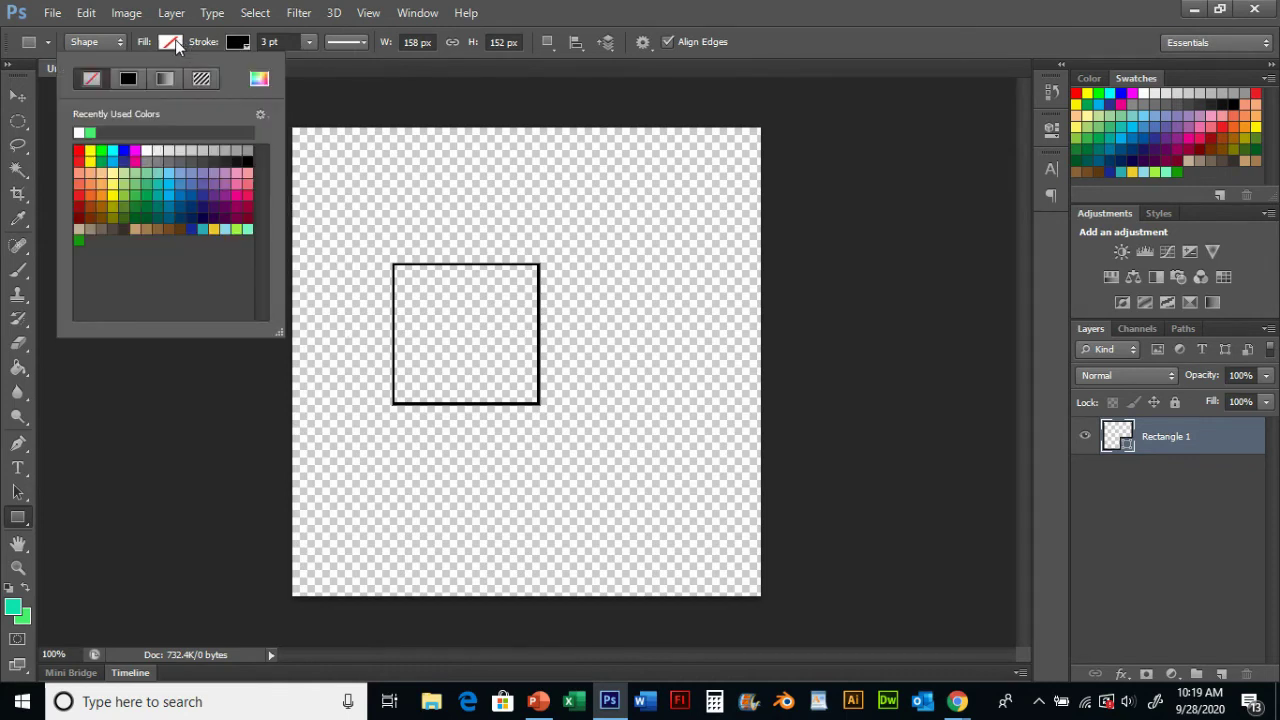
pyautogui.click(111, 153)
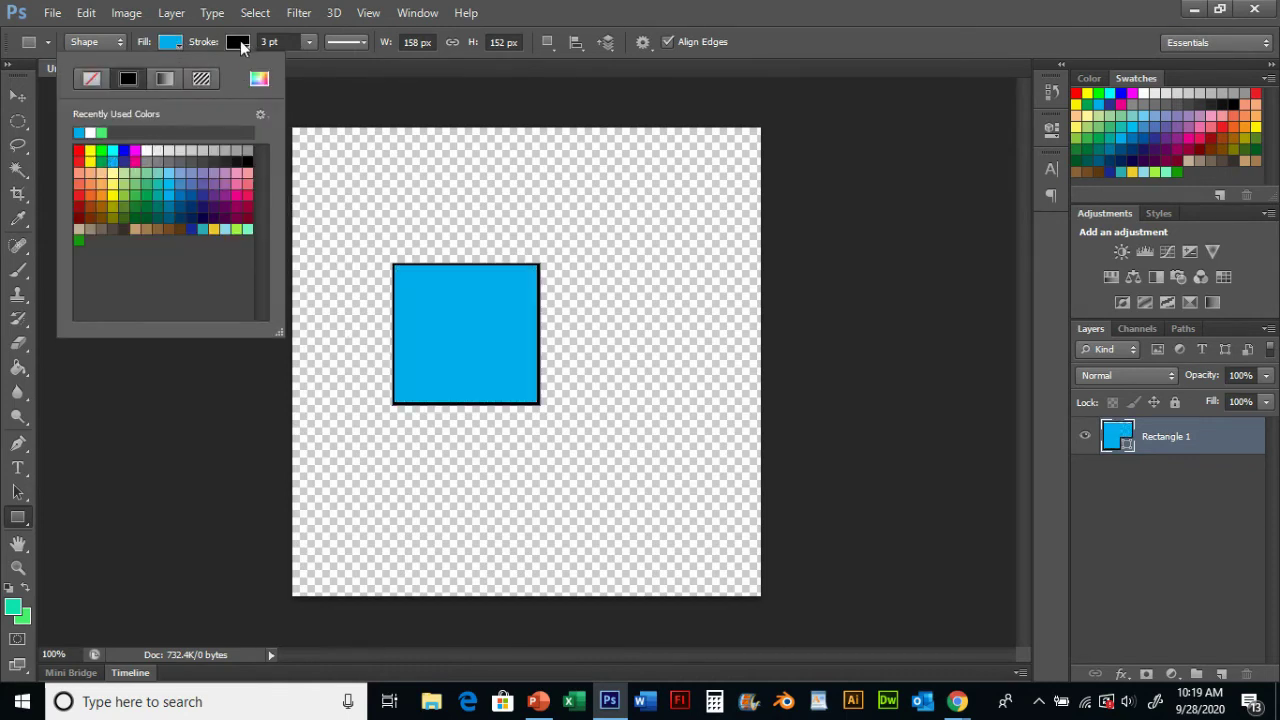
pyautogui.click(238, 42)
pyautogui.click(159, 78)
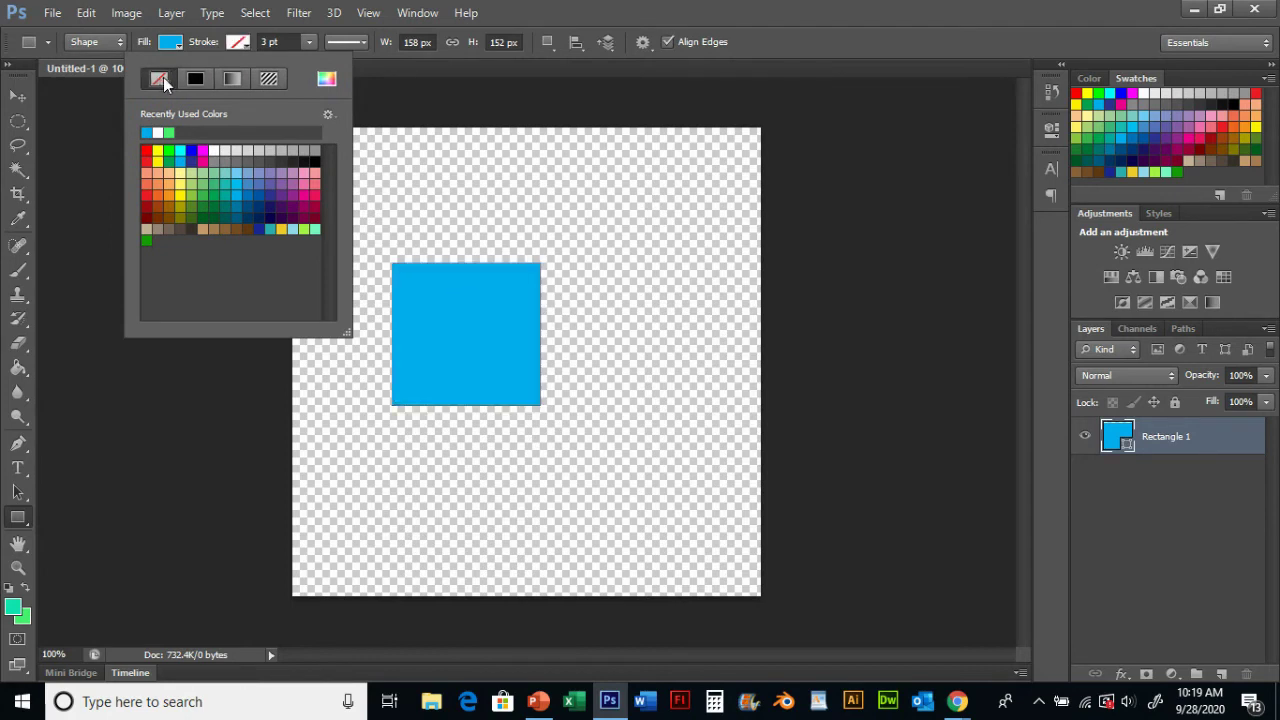
pyautogui.click(790, 32)
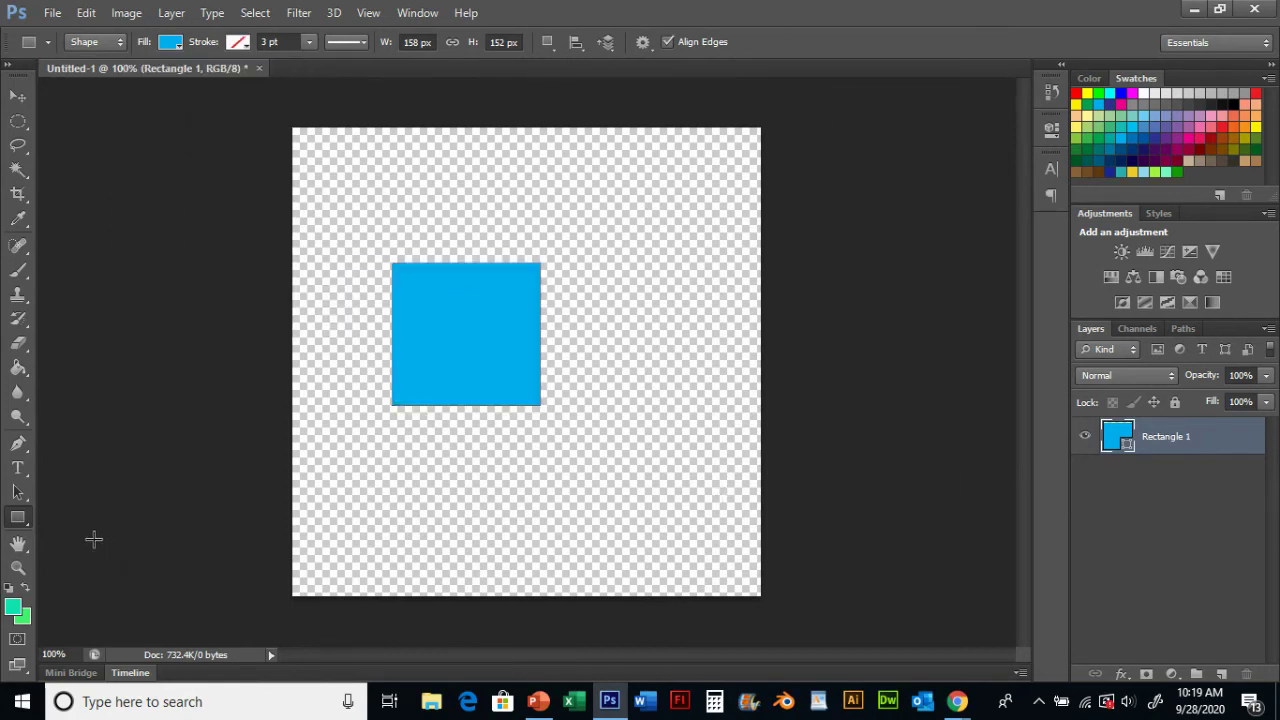
# - Draw a circle overlapping the square's lower right and fill it green
pyautogui.click(20, 520)
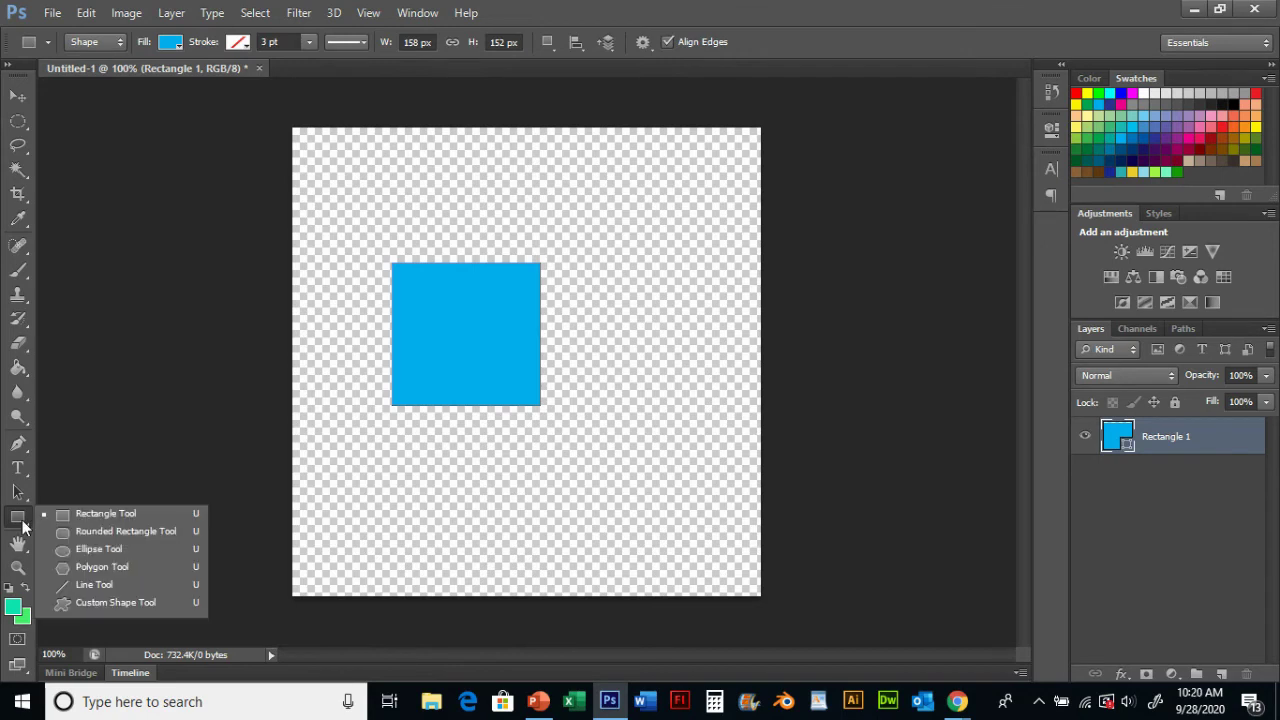
pyautogui.click(113, 551)
pyautogui.moveTo(486, 346); pyautogui.dragTo(648, 503)
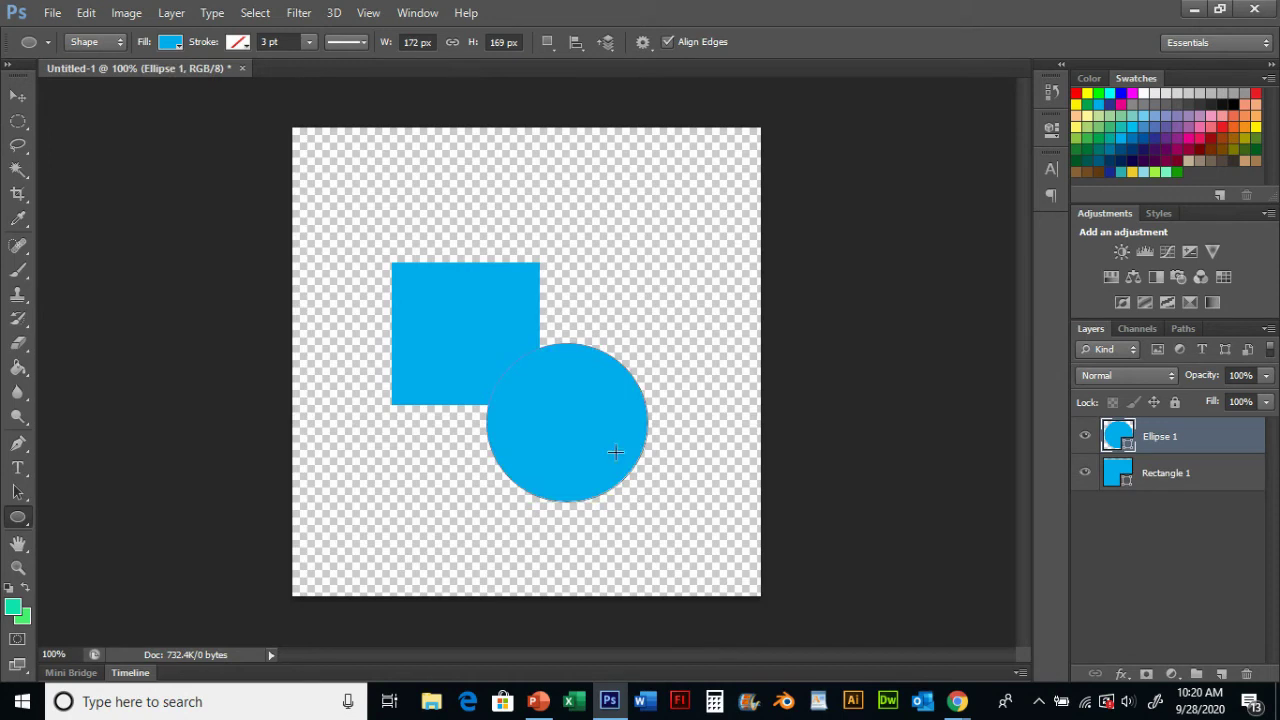
pyautogui.click(171, 42)
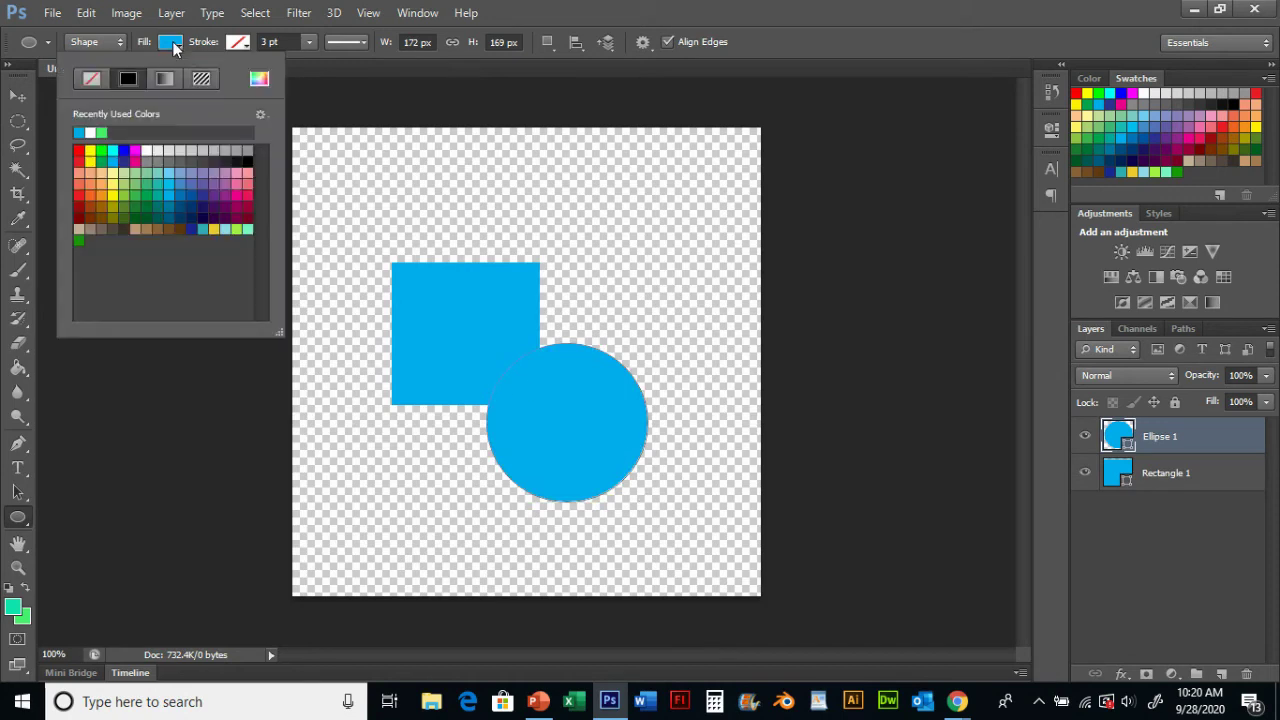
pyautogui.click(133, 197)
pyautogui.click(812, 17)
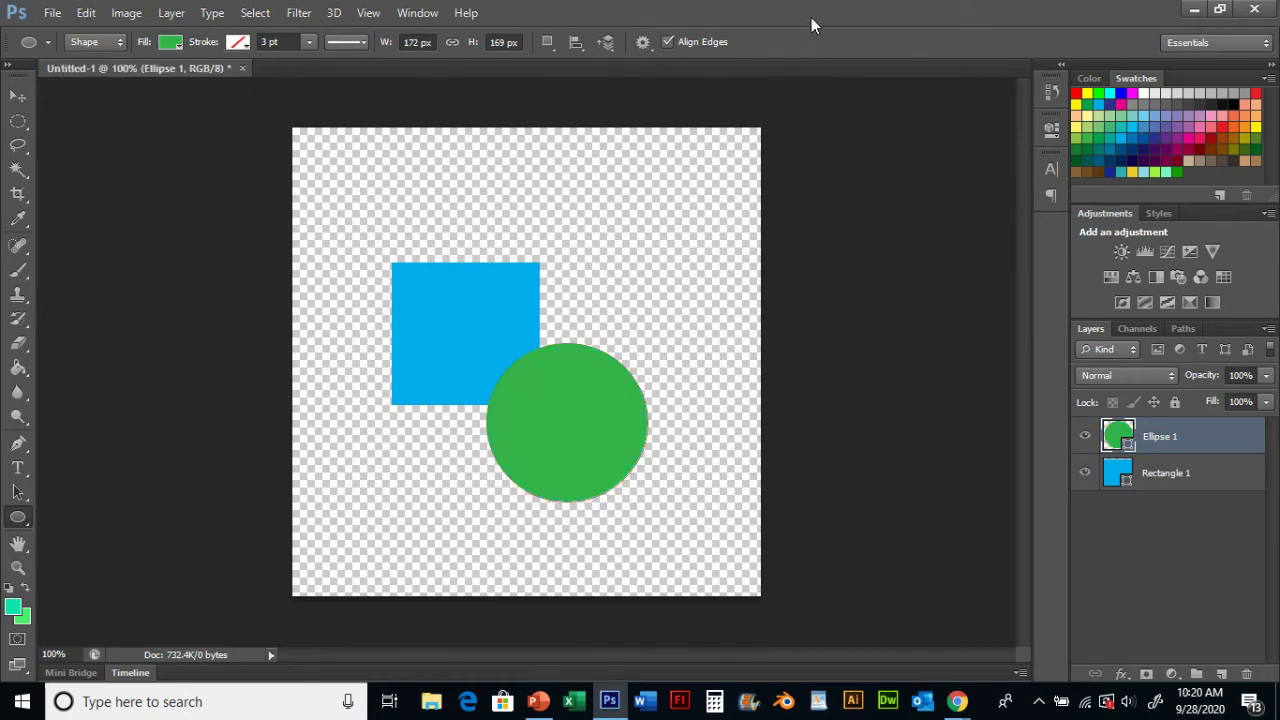
# - Draw a 5-sided polygon, fill it red, and move it over the square and circle
pyautogui.rightClick(22, 518)
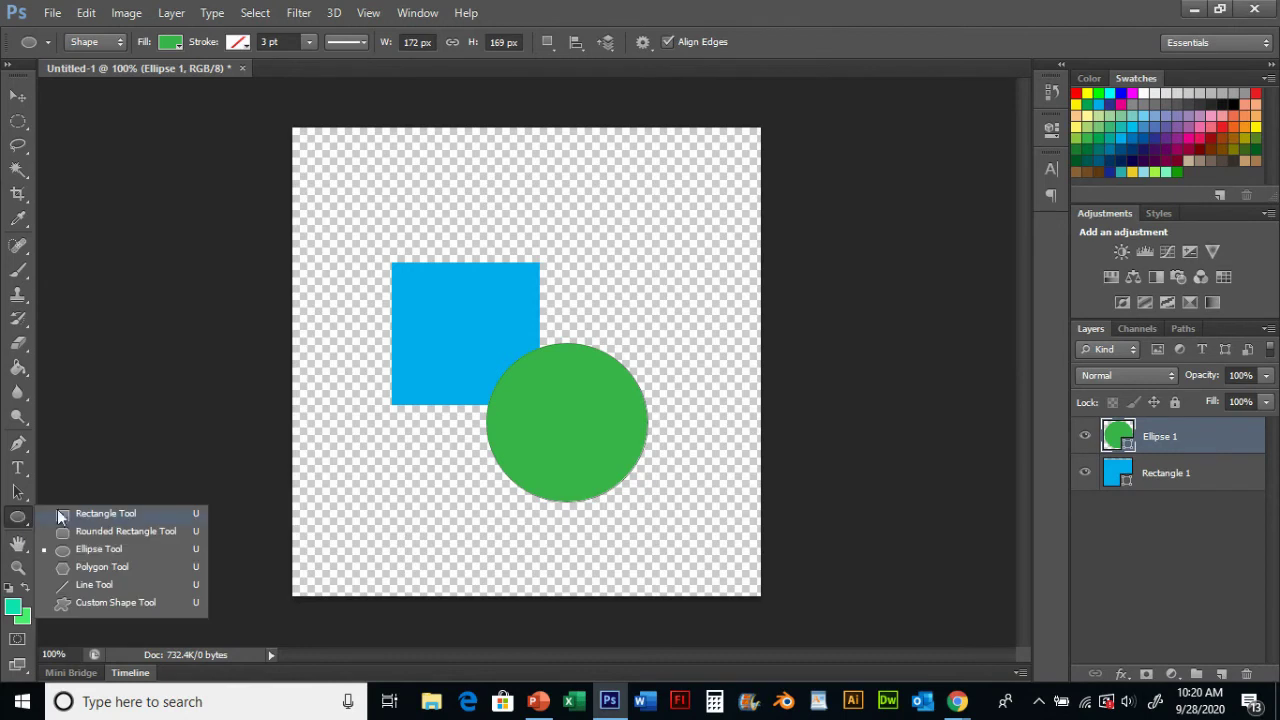
pyautogui.click(98, 567)
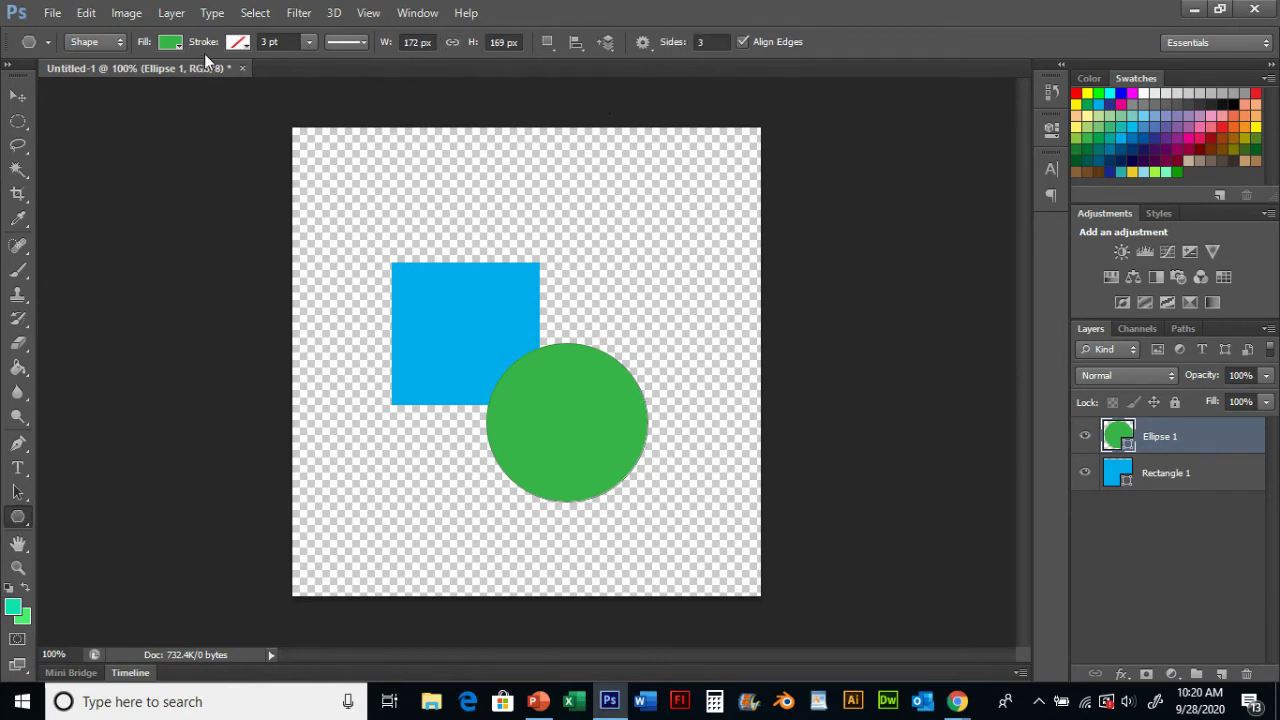
pyautogui.click(708, 42)
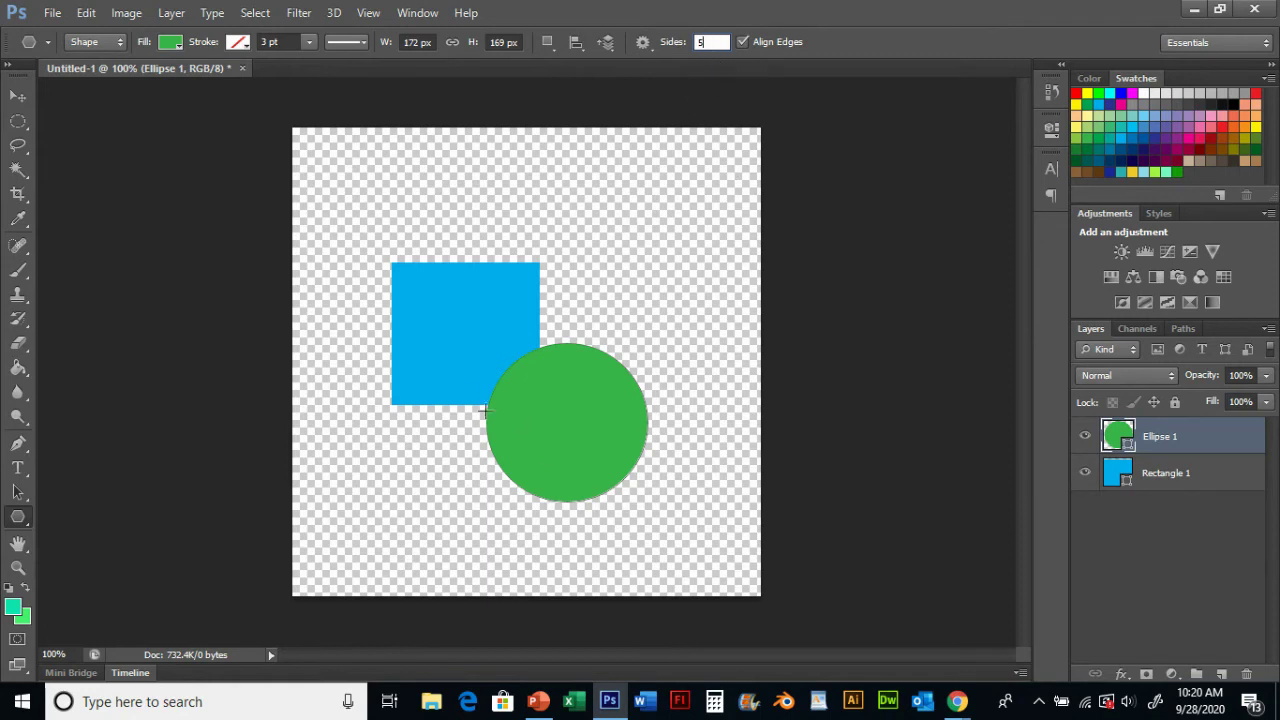
pyautogui.moveTo(420, 370); pyautogui.dragTo(468, 449)
pyautogui.click(170, 42)
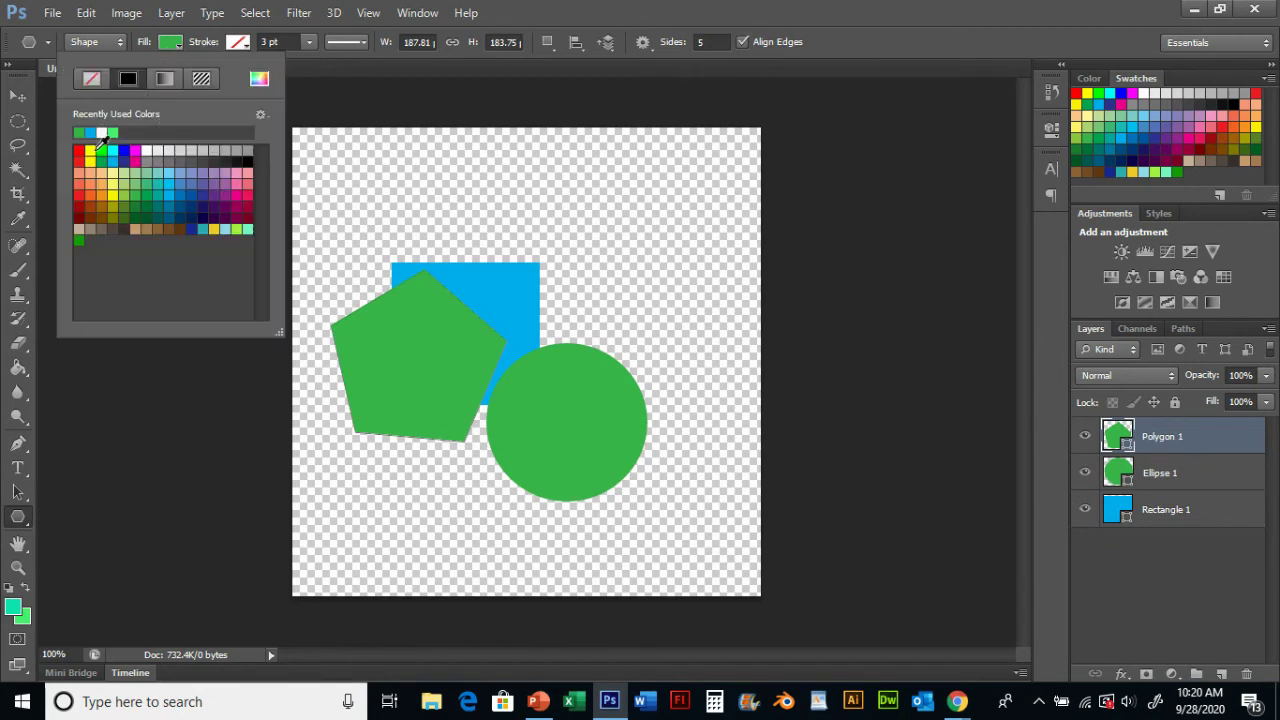
pyautogui.click(79, 152)
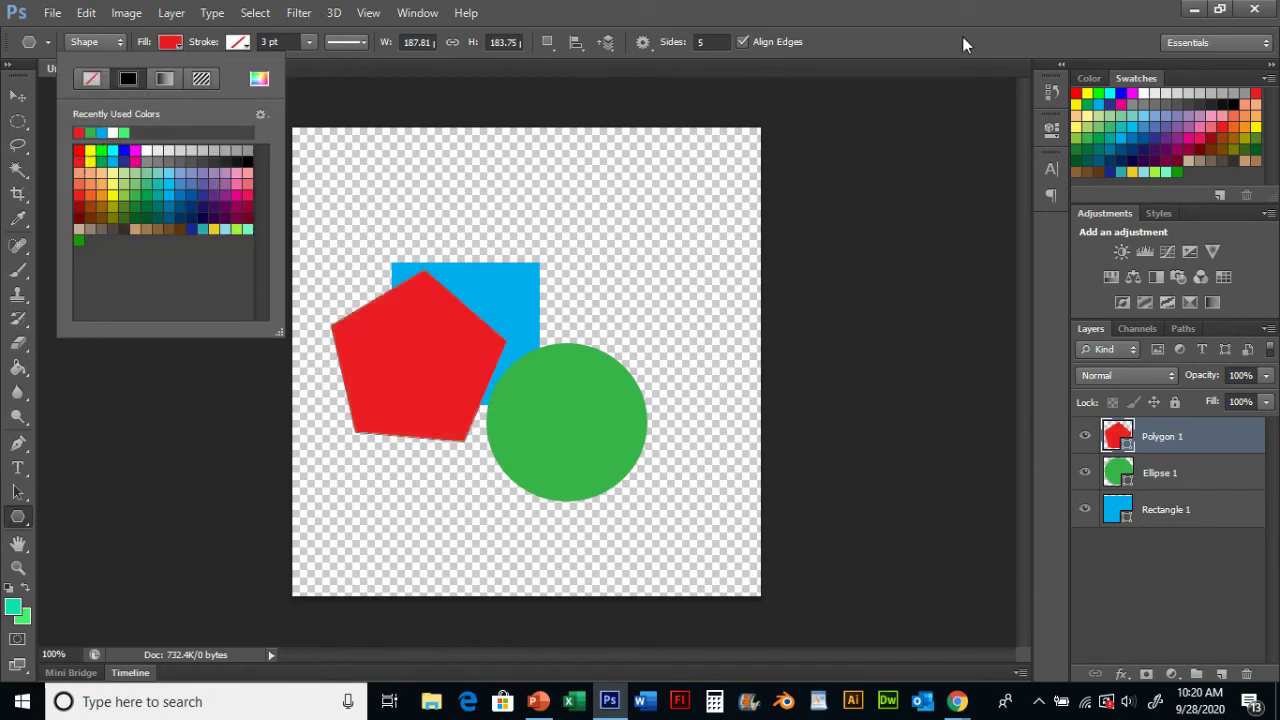
pyautogui.press('Return')
pyautogui.click(18, 96)
pyautogui.moveTo(420, 355); pyautogui.dragTo(476, 424)
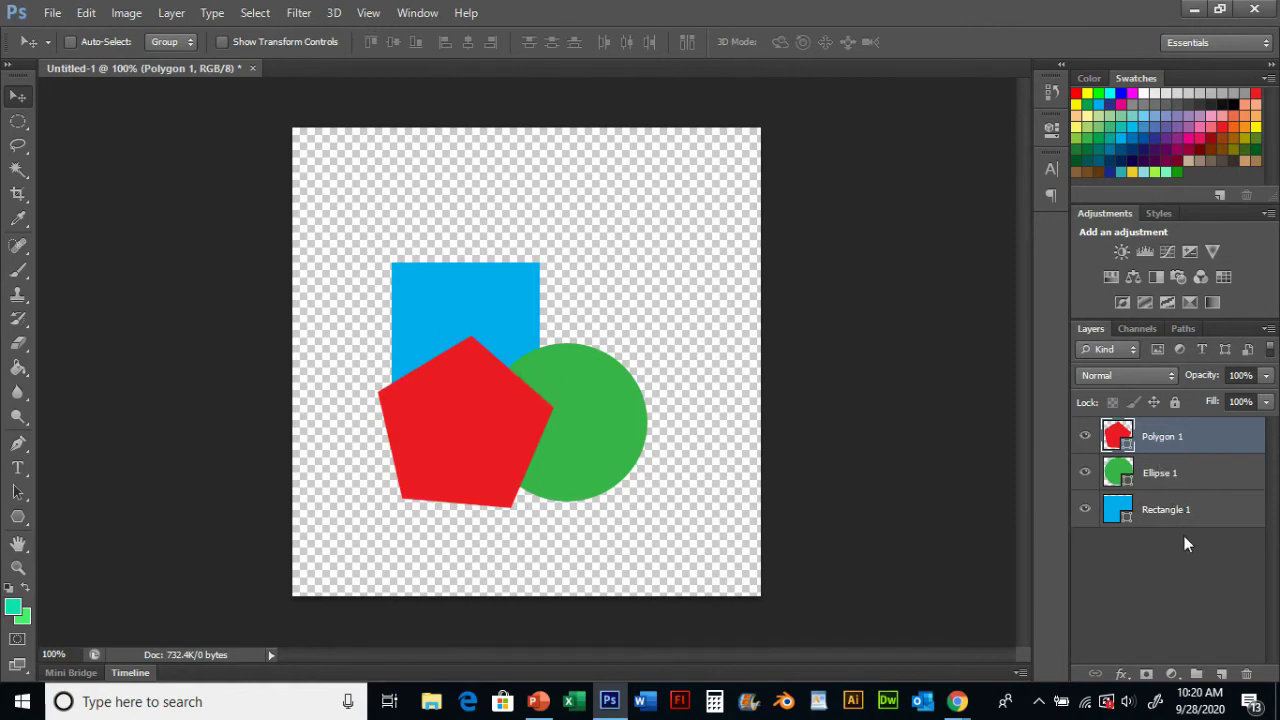
pyautogui.click(15, 518)
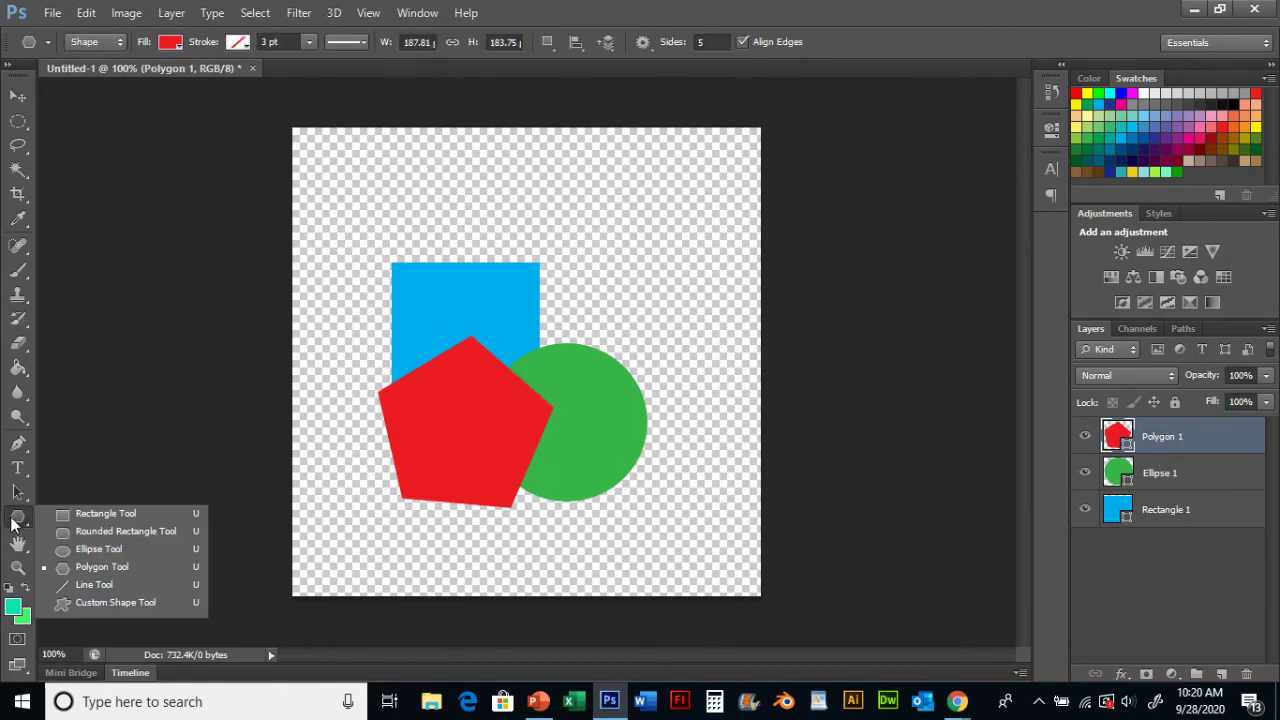
# - Draw a first thick diagonal line, change its weight, then delete it
pyautogui.click(114, 584)
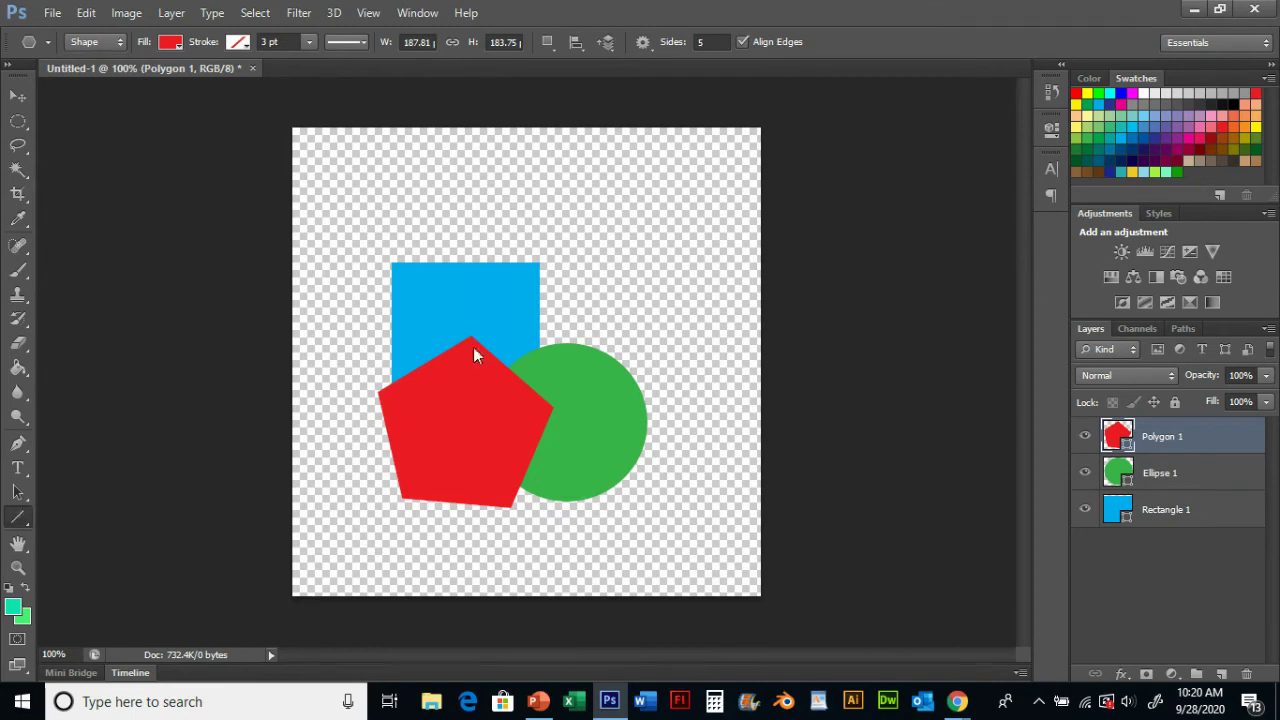
pyautogui.moveTo(465, 233); pyautogui.dragTo(624, 412)
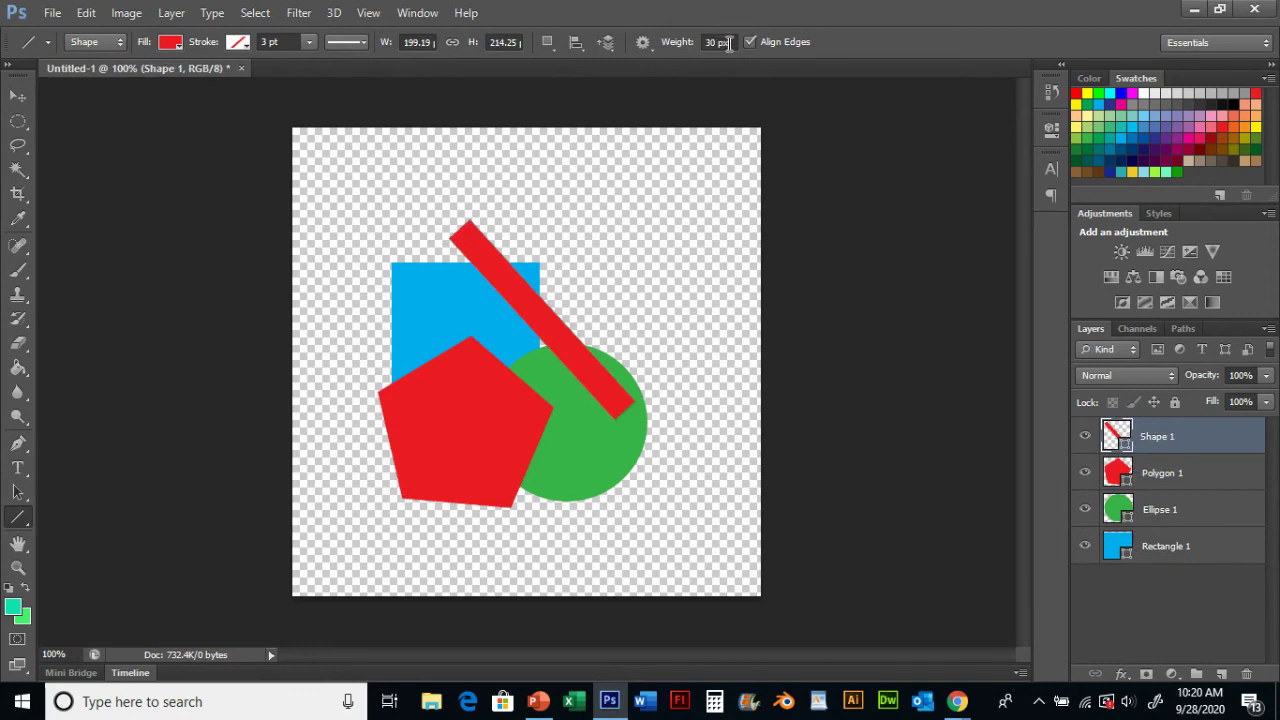
pyautogui.moveTo(731, 42); pyautogui.dragTo(703, 42)
pyautogui.write('15')
pyautogui.press('Return')
pyautogui.click(1244, 672)
pyautogui.click(563, 276)
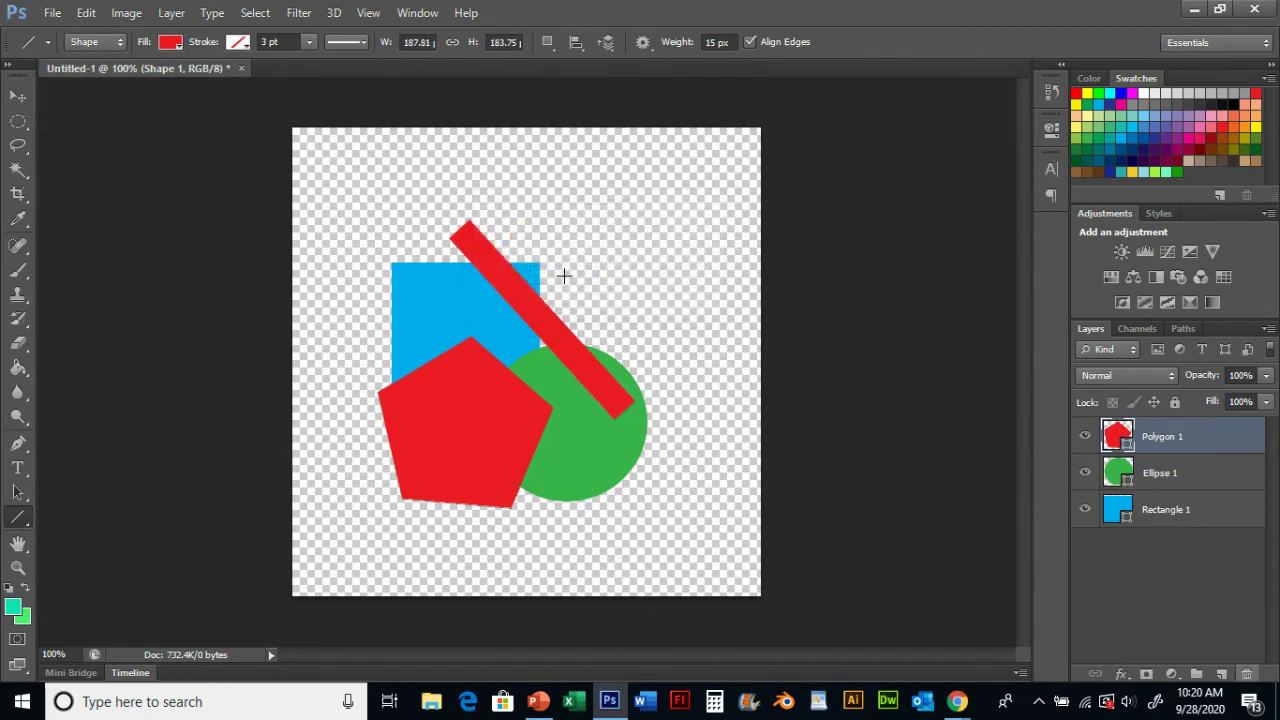
# - Set line weight to 10 px, redraw the diagonal into the circle, and fill it yellow
pyautogui.click(684, 47)
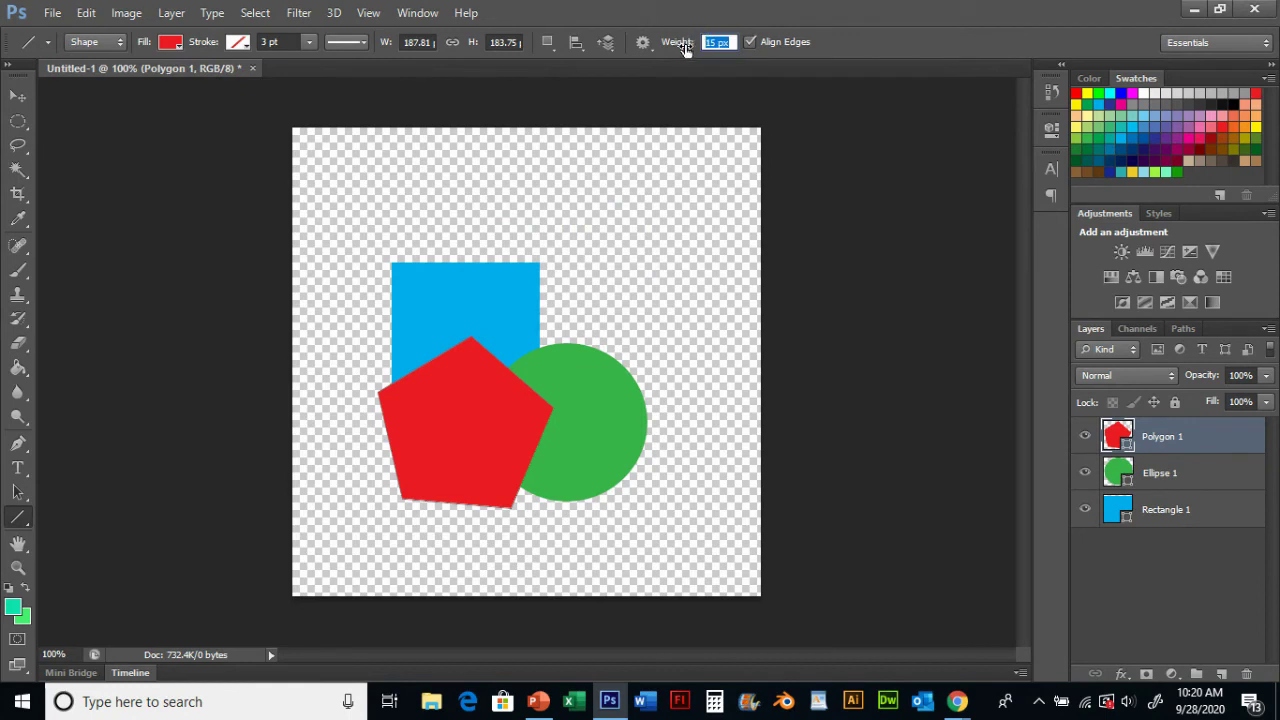
pyautogui.write('10')
pyautogui.press('Return')
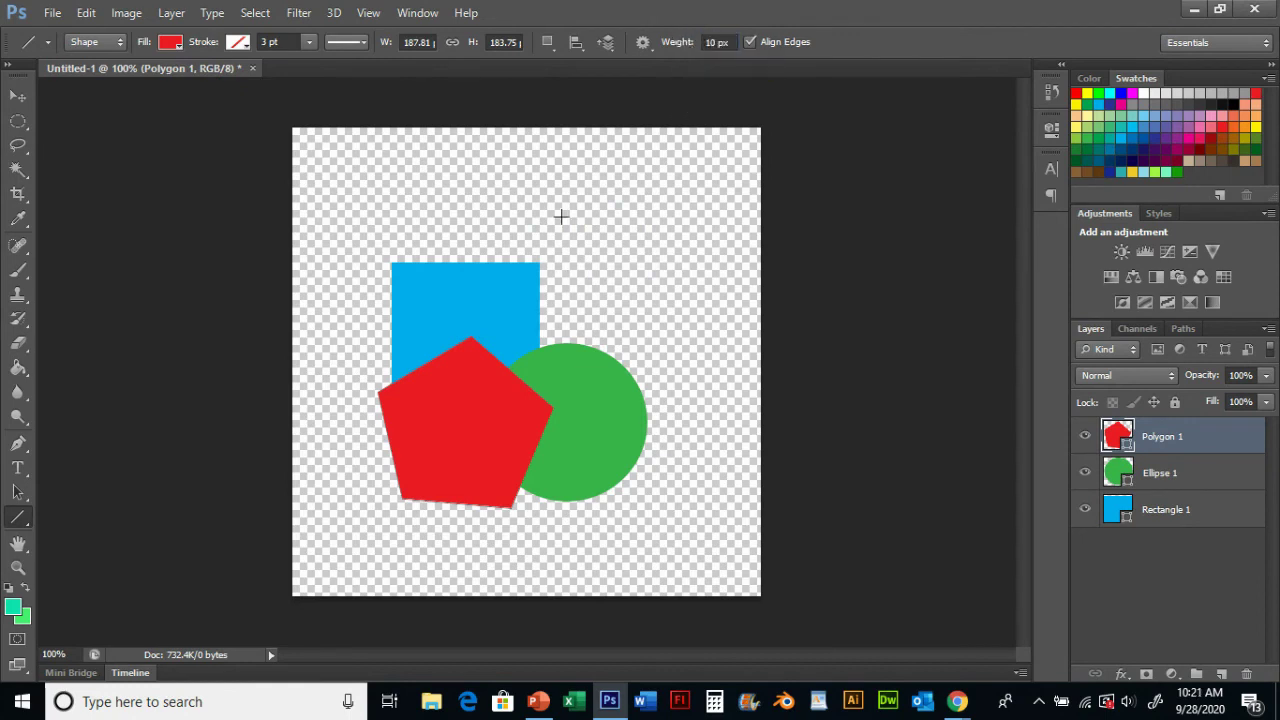
pyautogui.moveTo(455, 237); pyautogui.dragTo(607, 394)
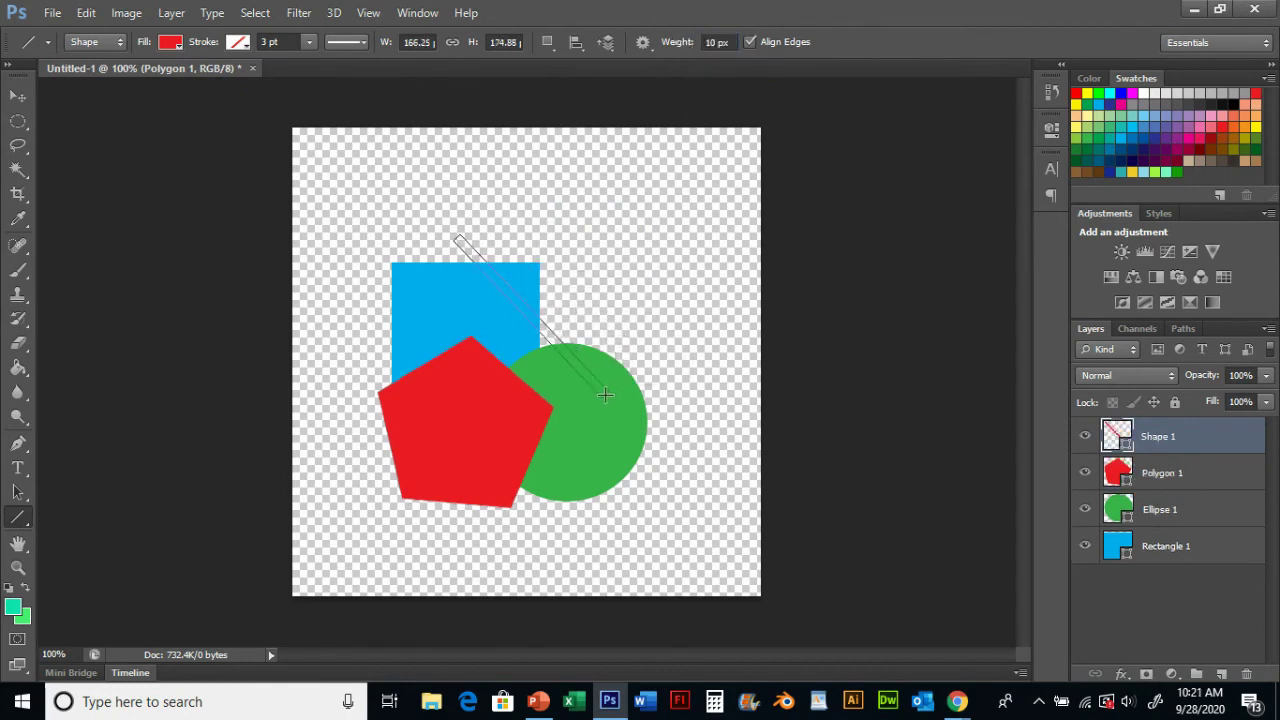
pyautogui.click(171, 44)
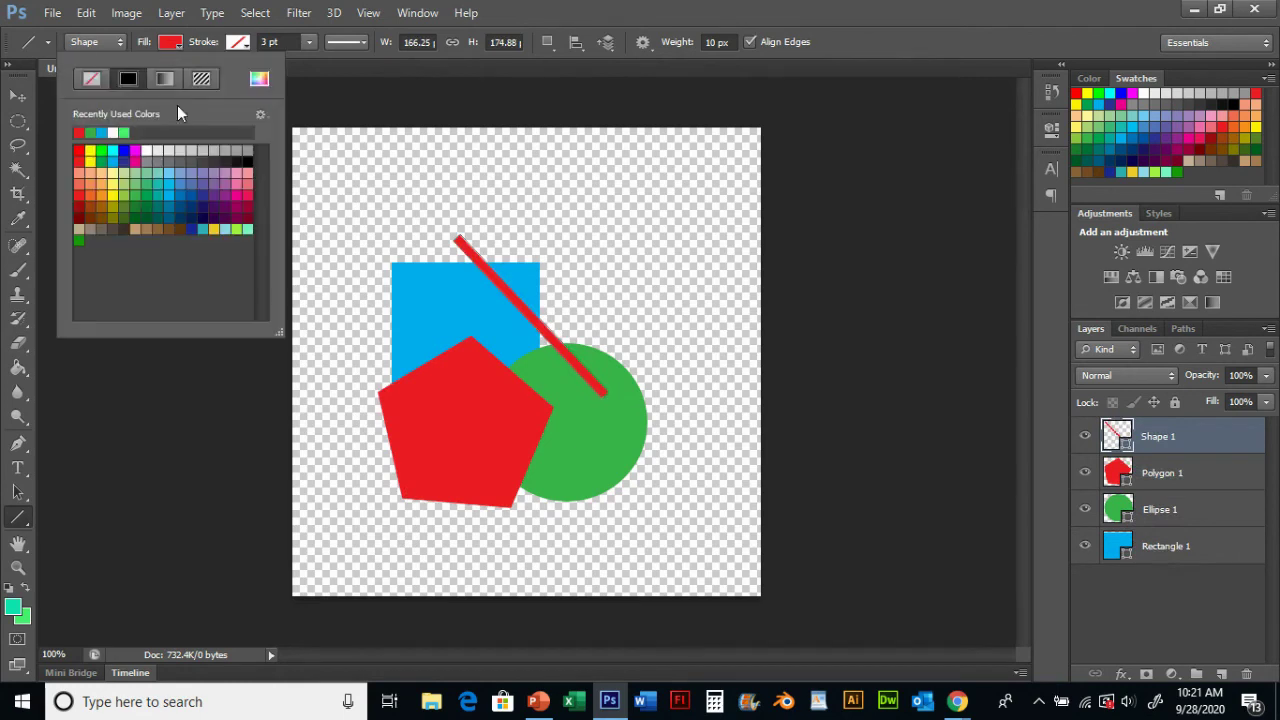
pyautogui.click(214, 229)
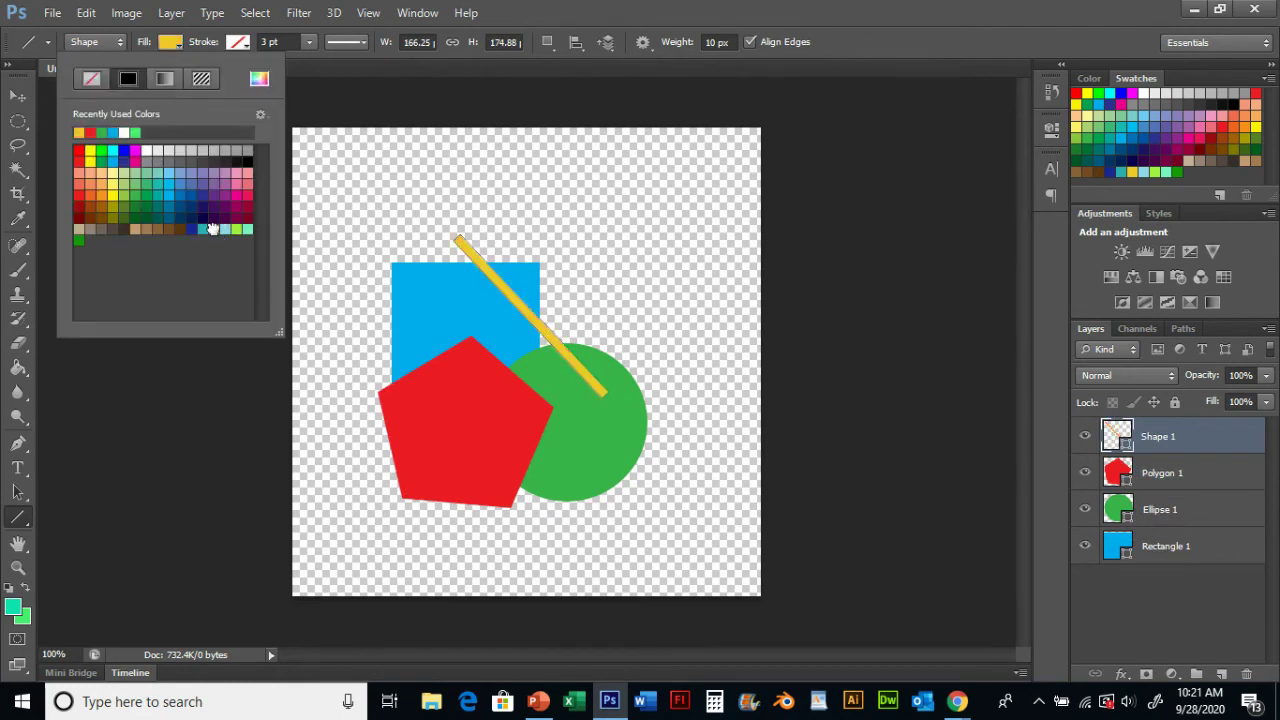
pyautogui.click(922, 13)
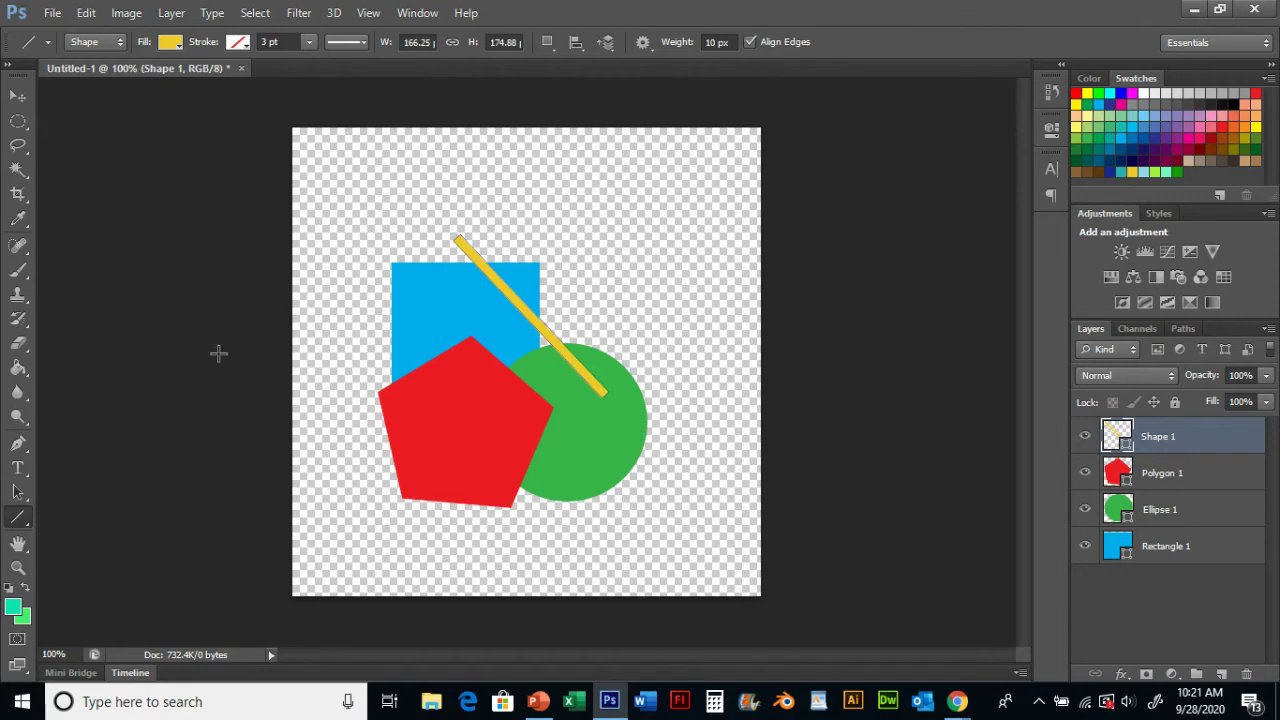
# - Select the Custom Shape tool with the flag shape from the shape library
pyautogui.click(18, 518)
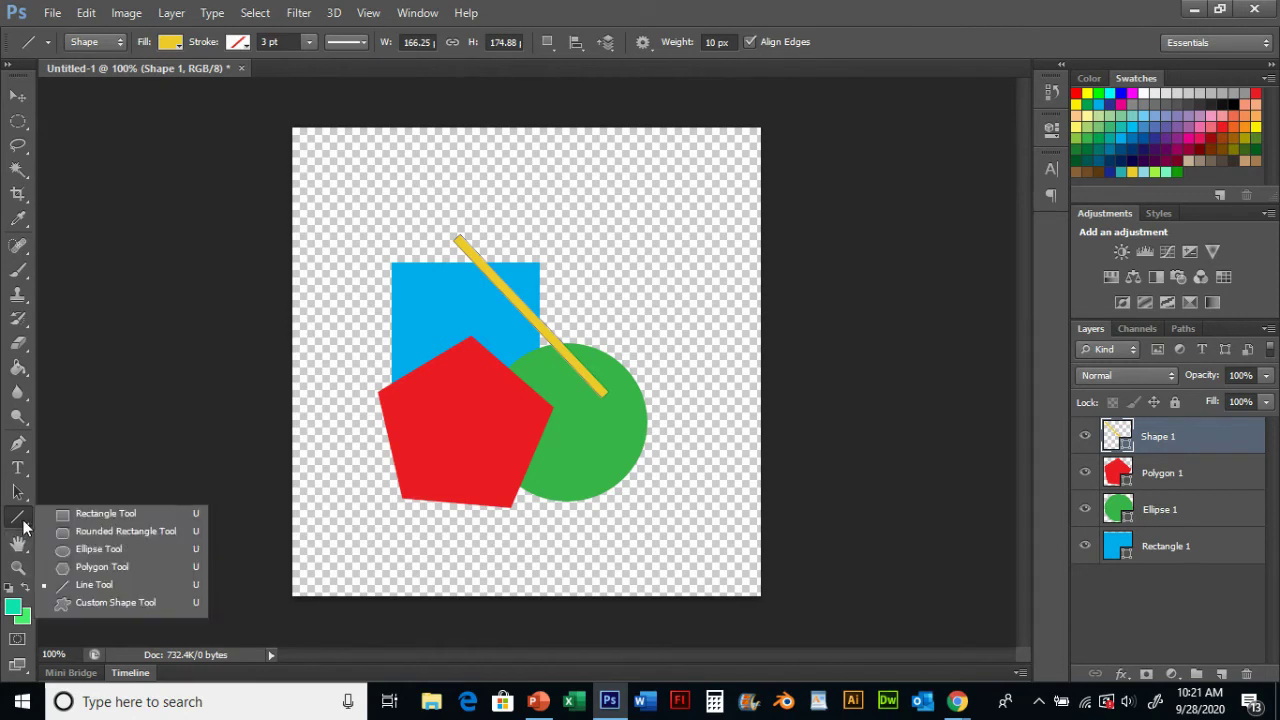
pyautogui.click(114, 602)
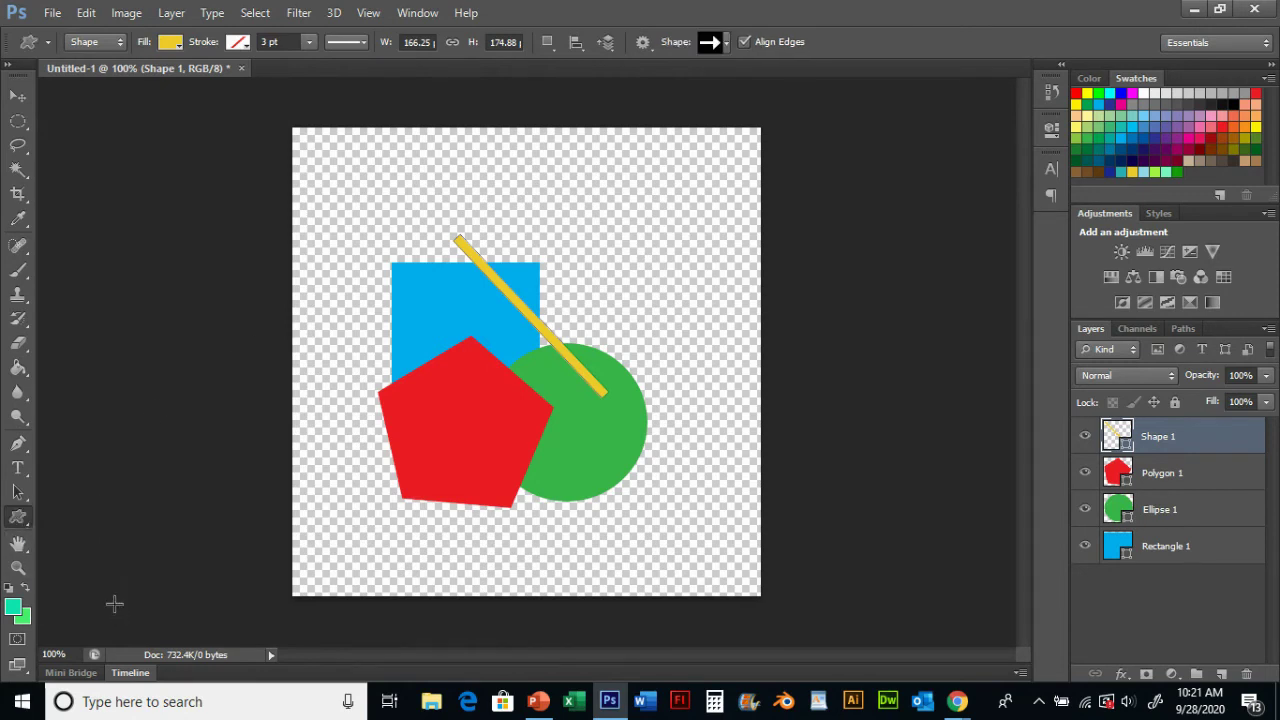
pyautogui.click(725, 44)
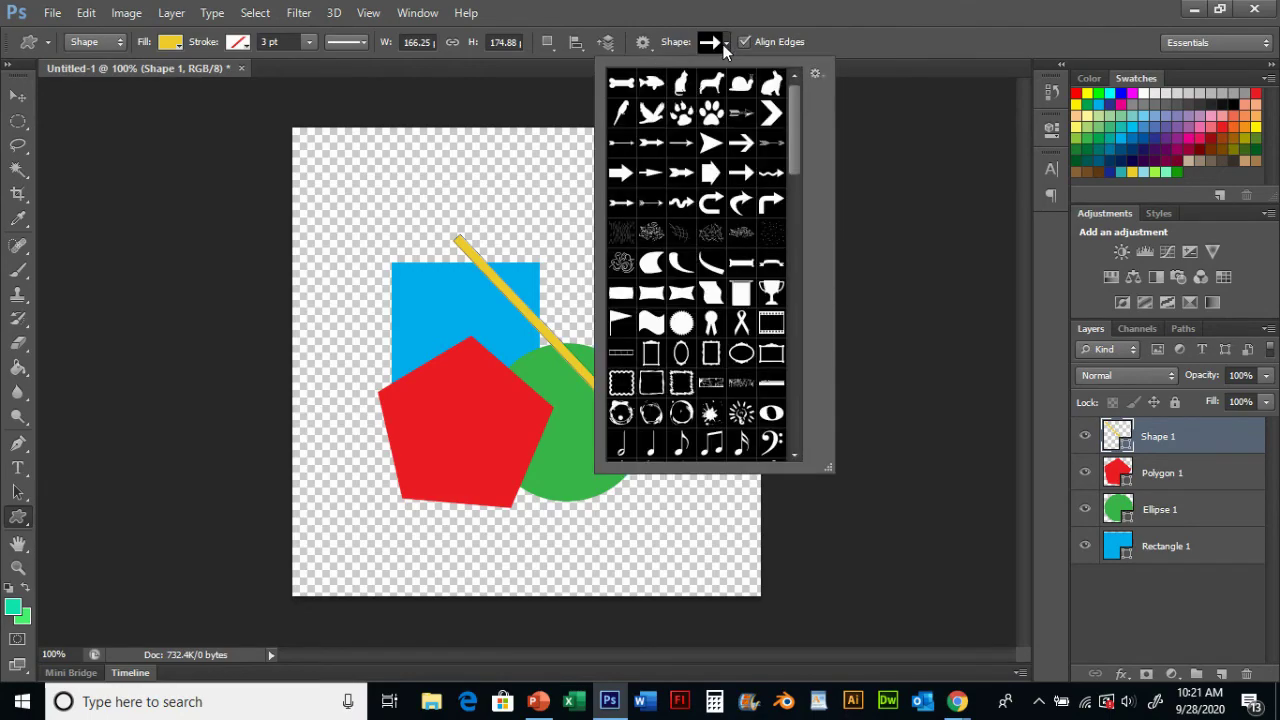
pyautogui.moveTo(794, 136)
pyautogui.mouseDown()
pyautogui.moveTo(799, 424)
pyautogui.moveTo(806, 107)
pyautogui.moveTo(803, 424)
pyautogui.moveTo(795, 120)
pyautogui.mouseUp()
pyautogui.moveTo(796, 132); pyautogui.dragTo(790, 173)
pyautogui.click(619, 157)
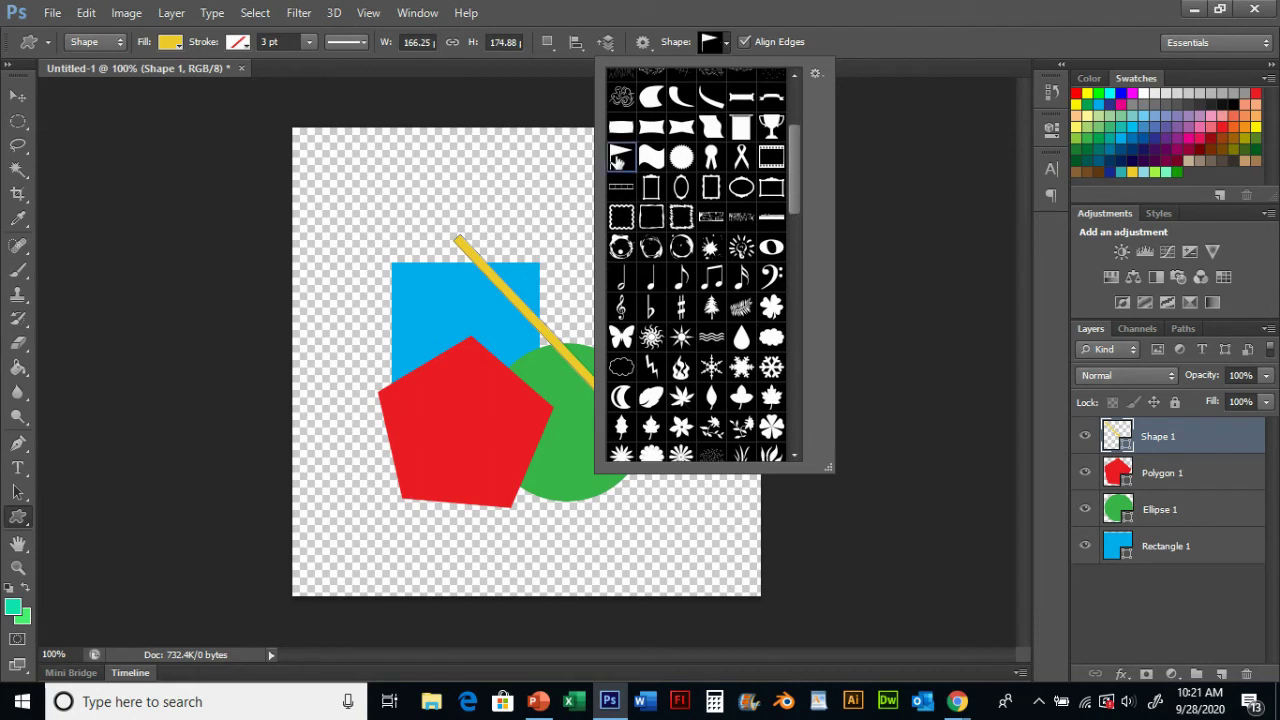
pyautogui.click(821, 17)
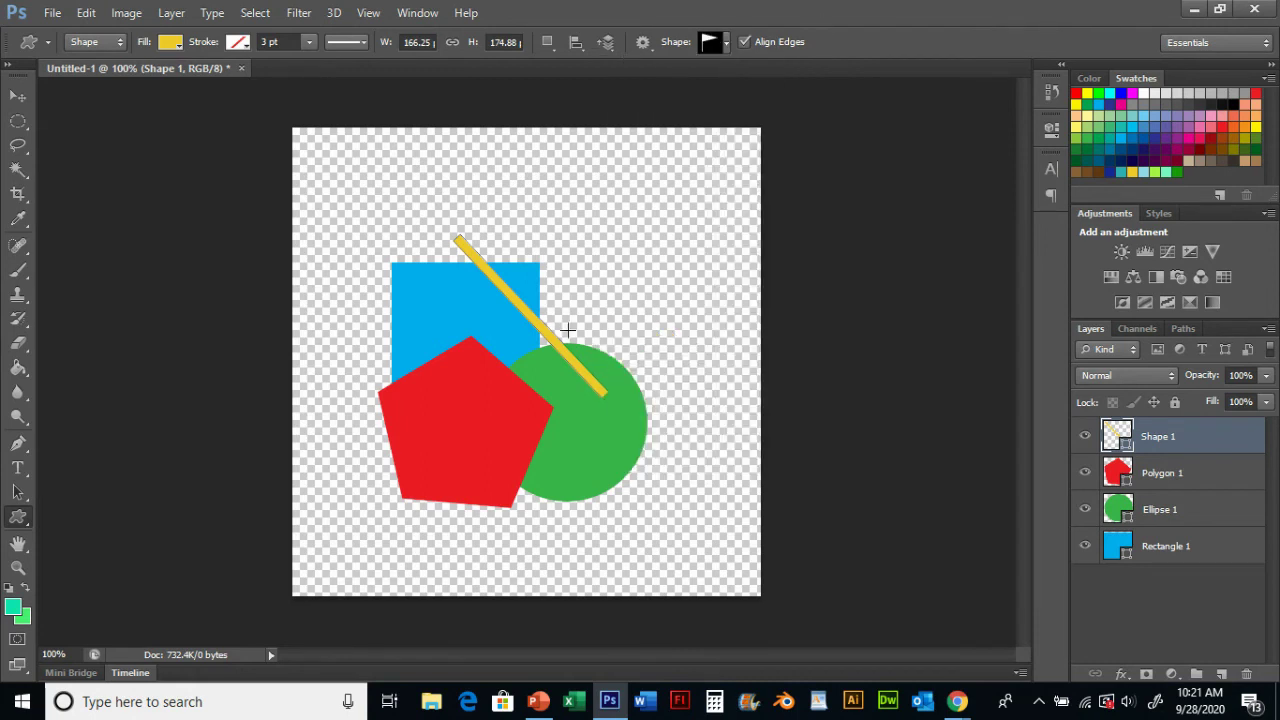
# - Draw the flag over the square and circle, fill it dark blue, and shift it right
pyautogui.moveTo(519, 257); pyautogui.dragTo(618, 470)
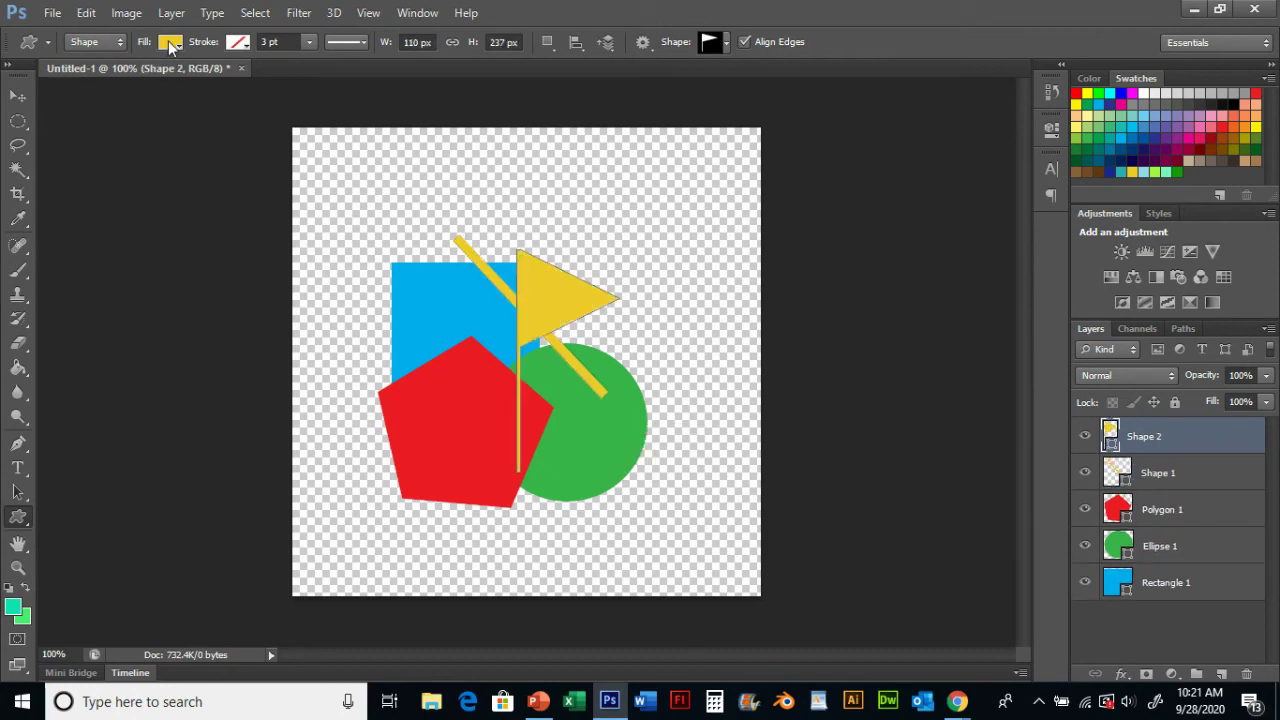
pyautogui.click(170, 42)
pyautogui.click(194, 200)
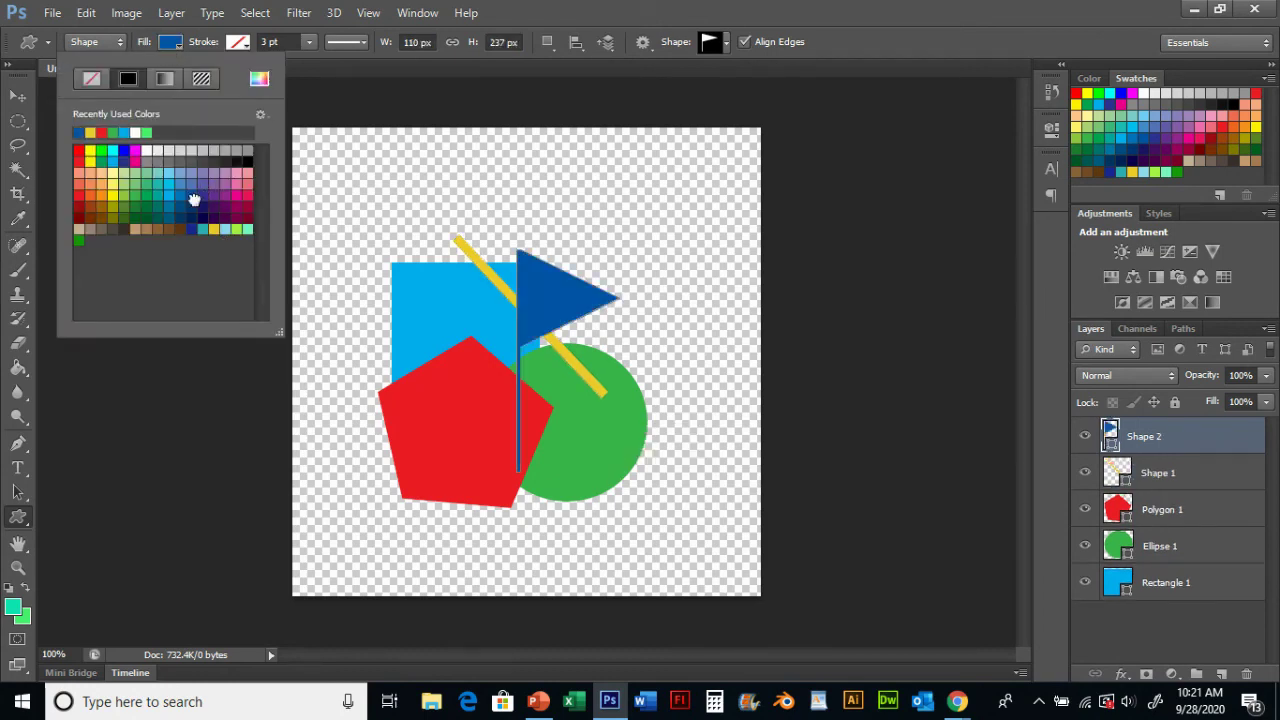
pyautogui.press('Return')
pyautogui.press('v')
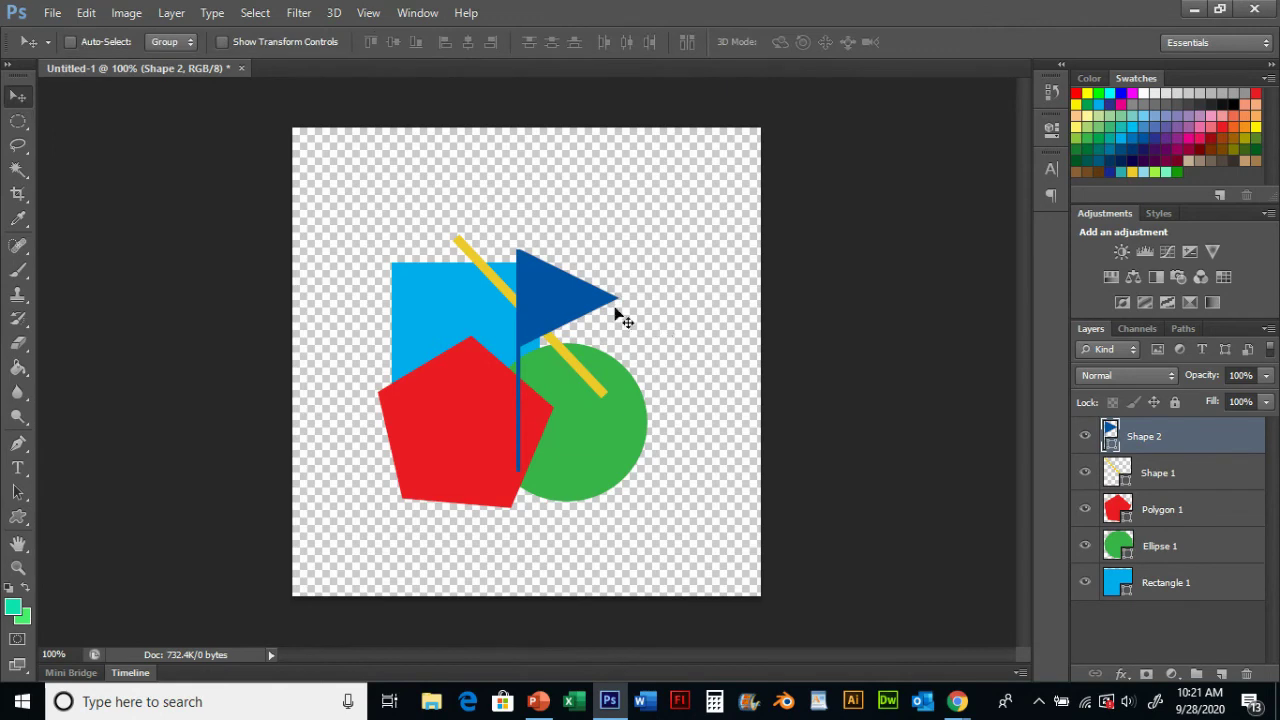
pyautogui.moveTo(527, 292)
pyautogui.mouseDown()
pyautogui.moveTo(567, 292)
pyautogui.moveTo(547, 278)
pyautogui.moveTo(550, 299)
pyautogui.mouseUp()
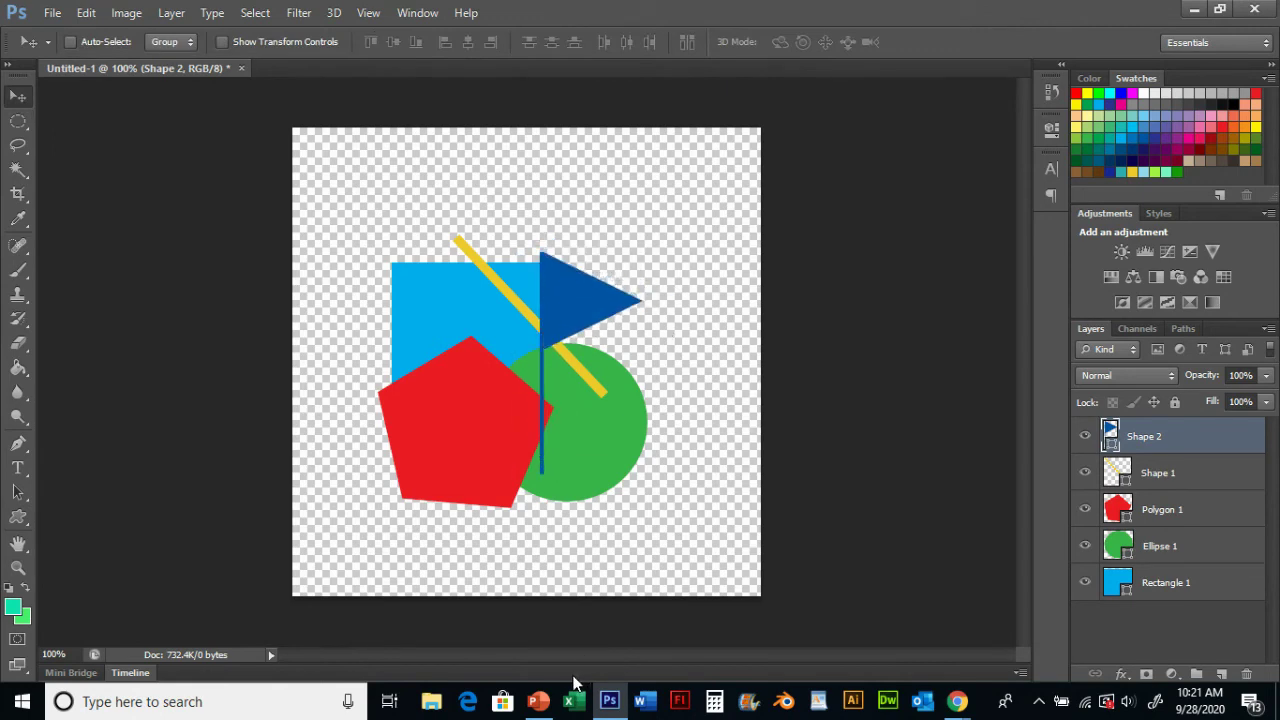
pyautogui.moveTo(1176, 445); pyautogui.dragTo(1181, 480)
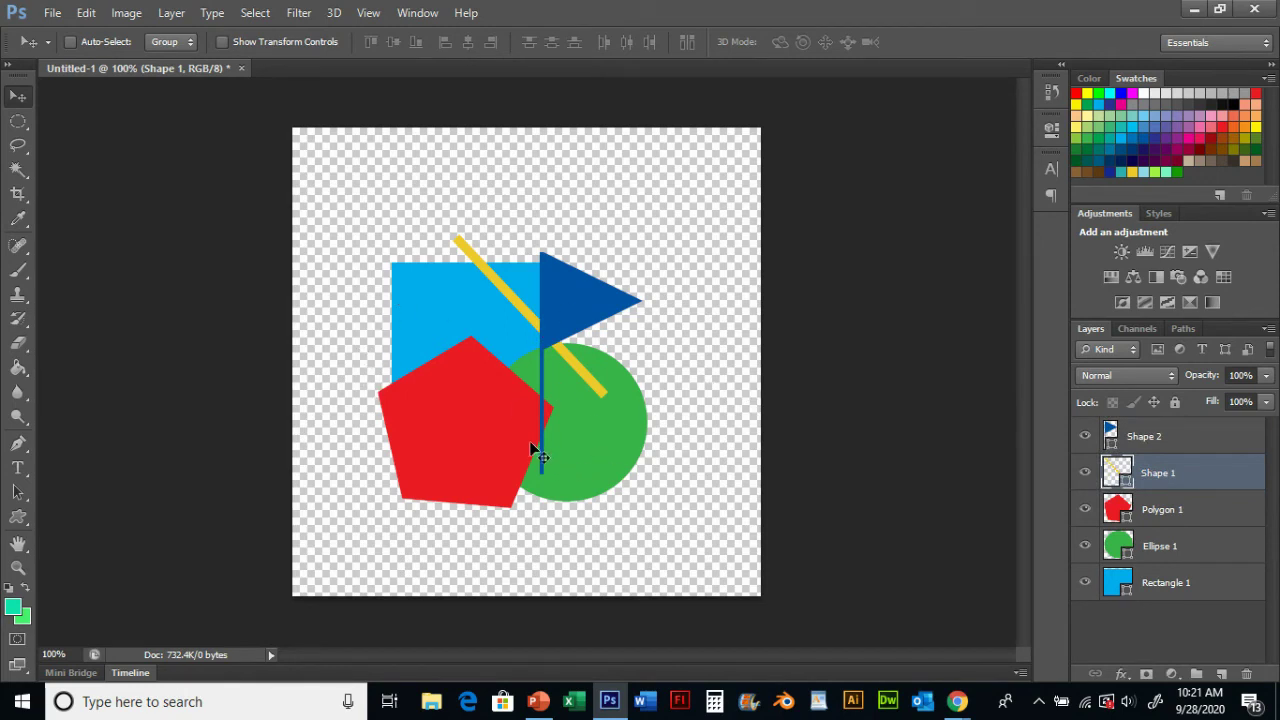
# - Type separate J, B and S letters in Hobo Std on the canvas
pyautogui.click(17, 469)
pyautogui.click(200, 42)
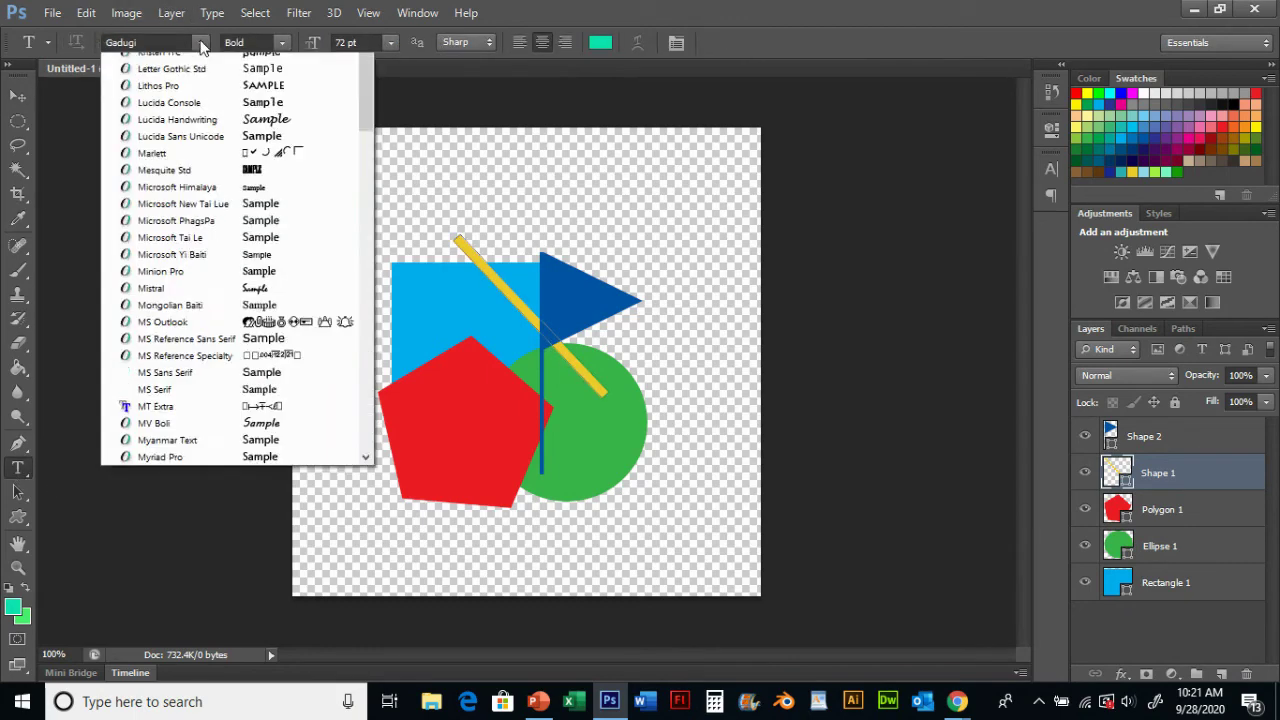
pyautogui.click(158, 146)
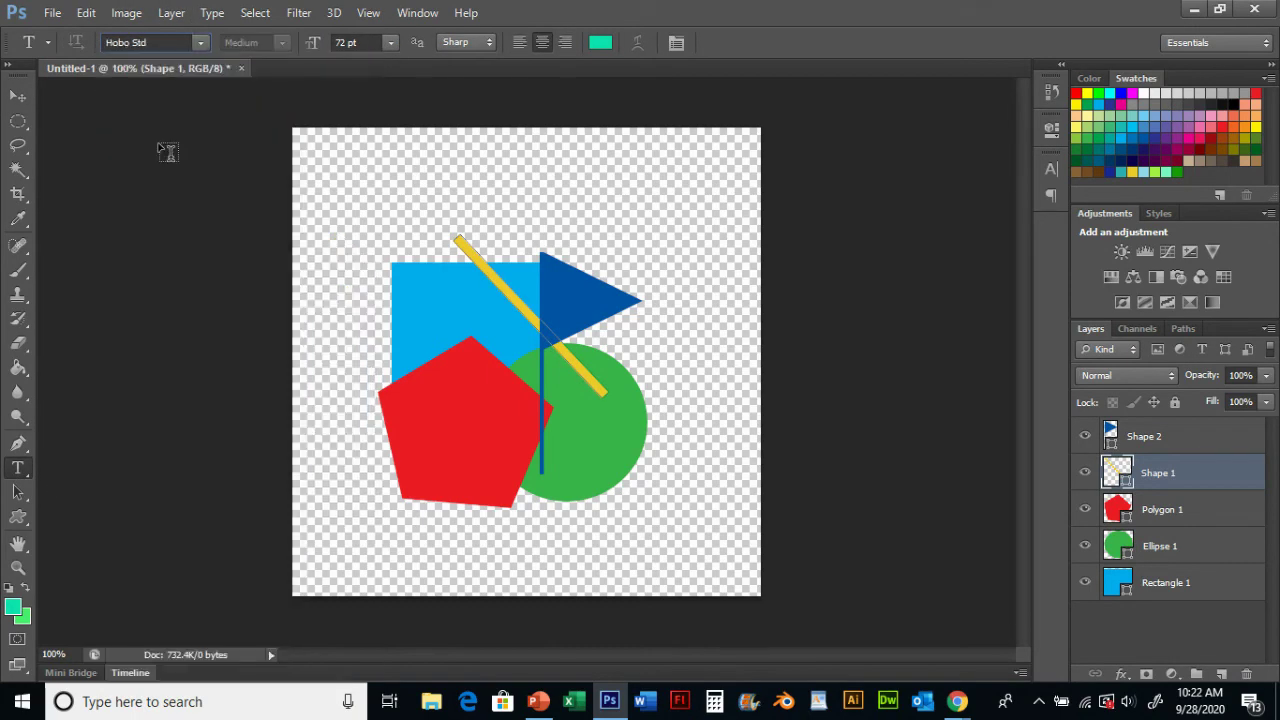
pyautogui.click(478, 390)
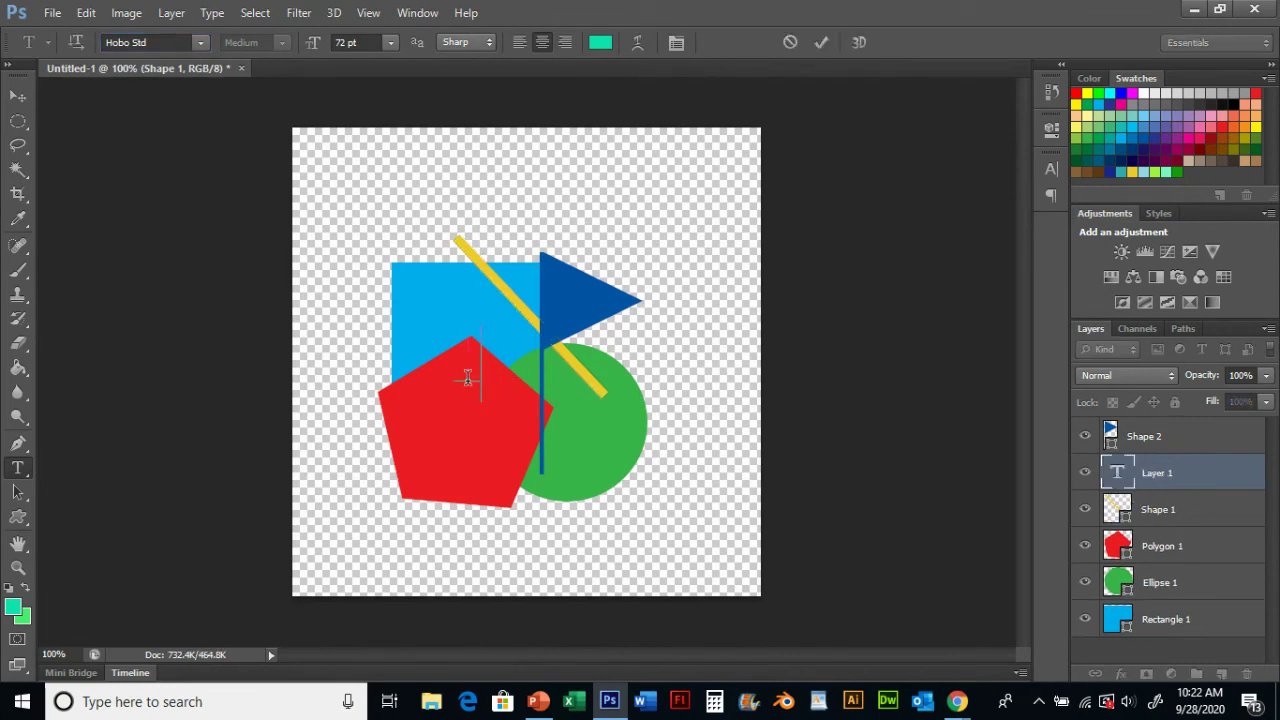
pyautogui.write('J')
pyautogui.click(822, 43)
pyautogui.click(555, 430)
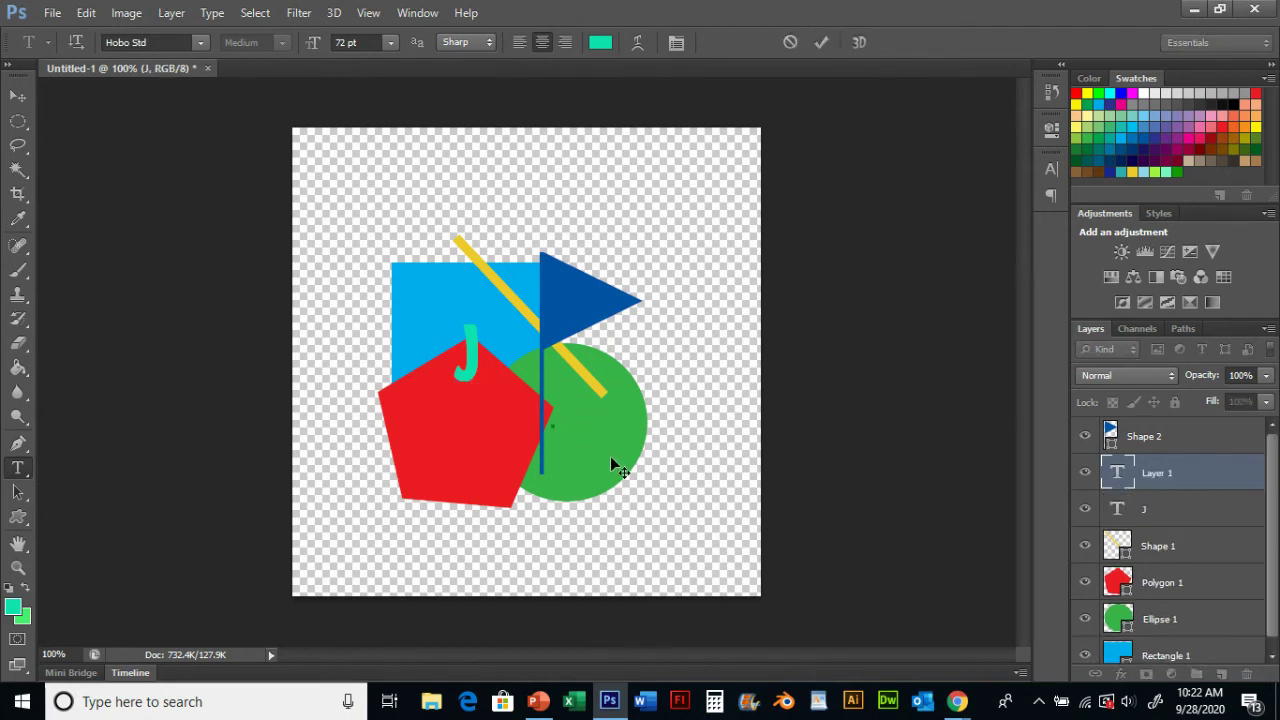
pyautogui.write('B')
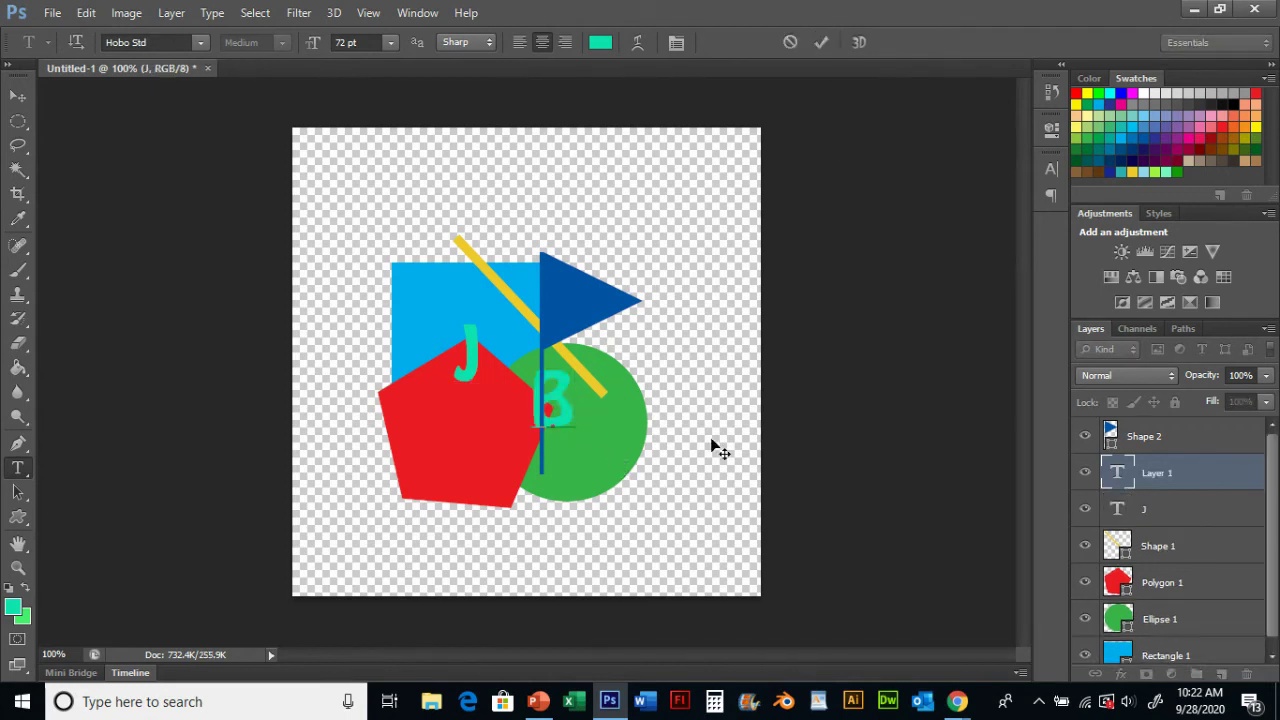
pyautogui.click(821, 42)
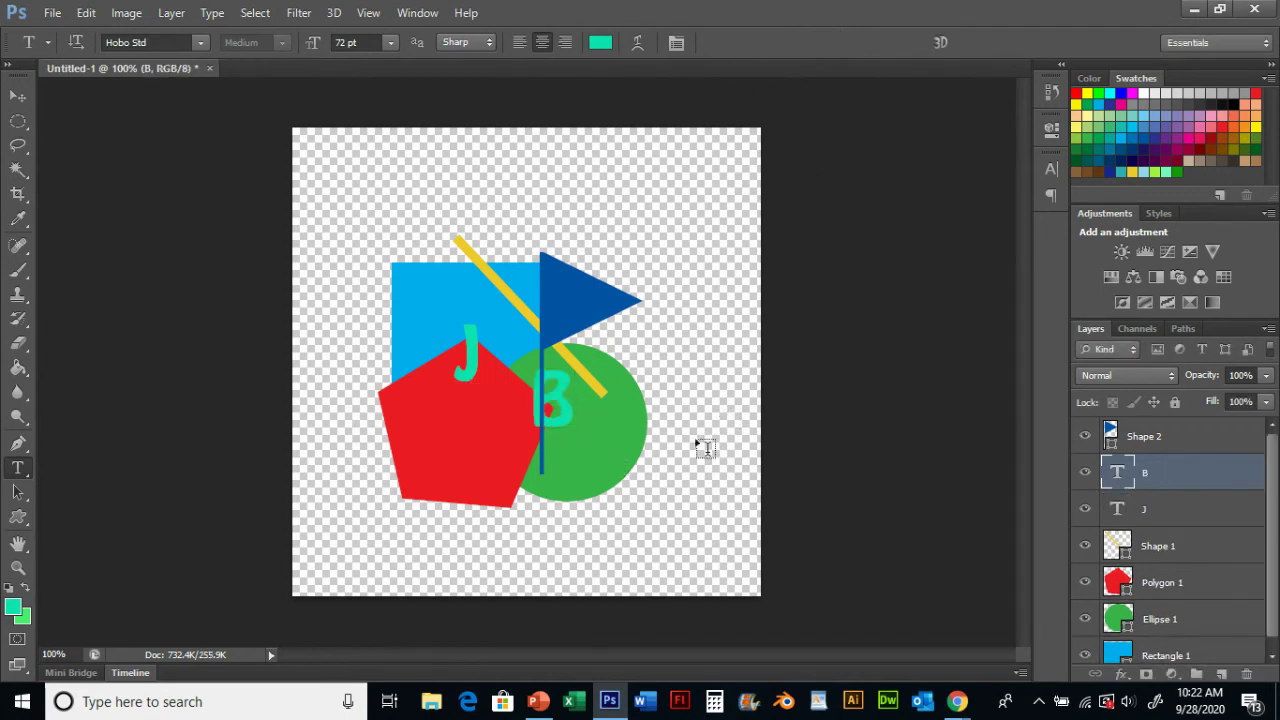
pyautogui.click(648, 468)
pyautogui.write('S')
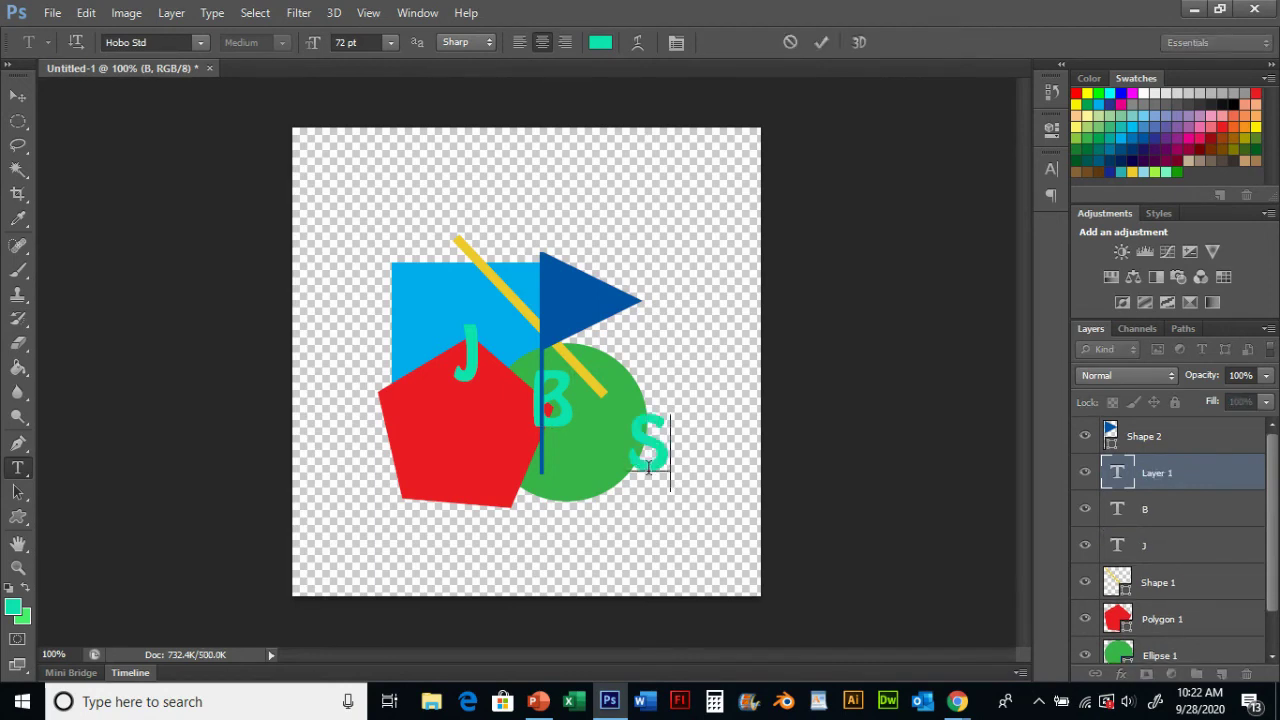
pyautogui.click(821, 42)
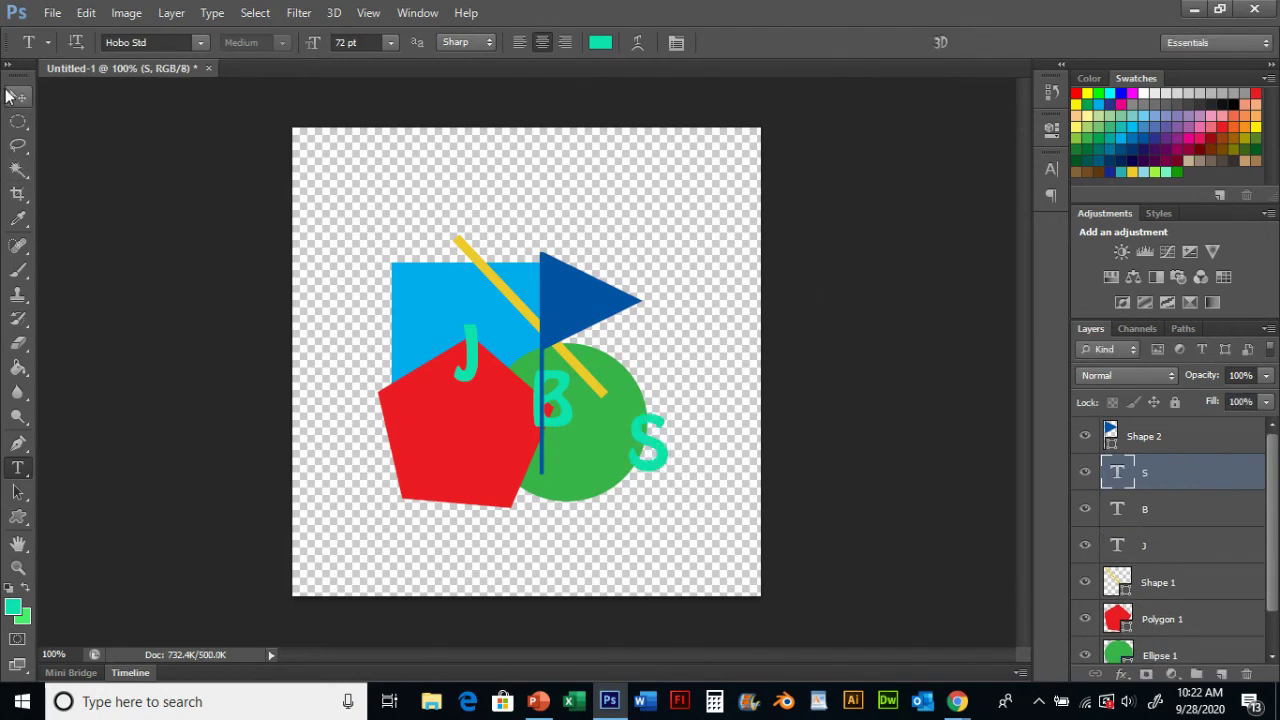
# - Move the J, B and S layers onto the red pentagon so they spell JBS
pyautogui.click(17, 96)
pyautogui.click(1155, 548)
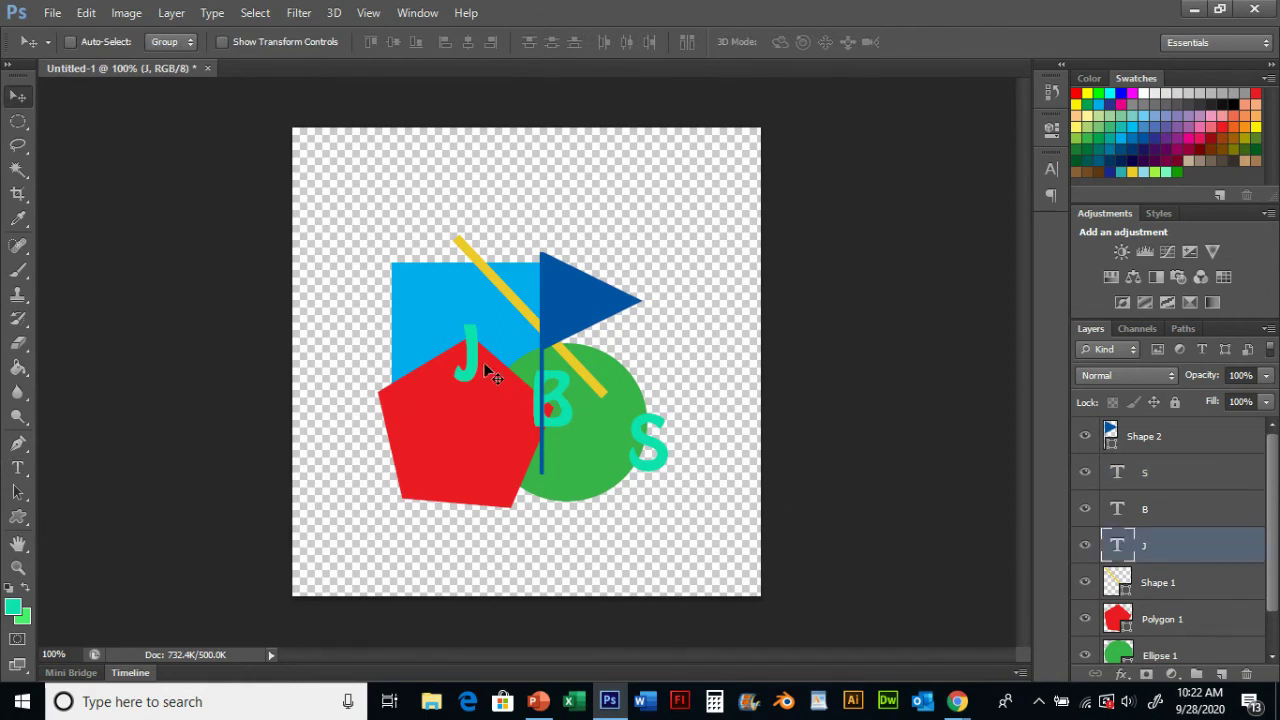
pyautogui.moveTo(485, 367); pyautogui.dragTo(432, 419)
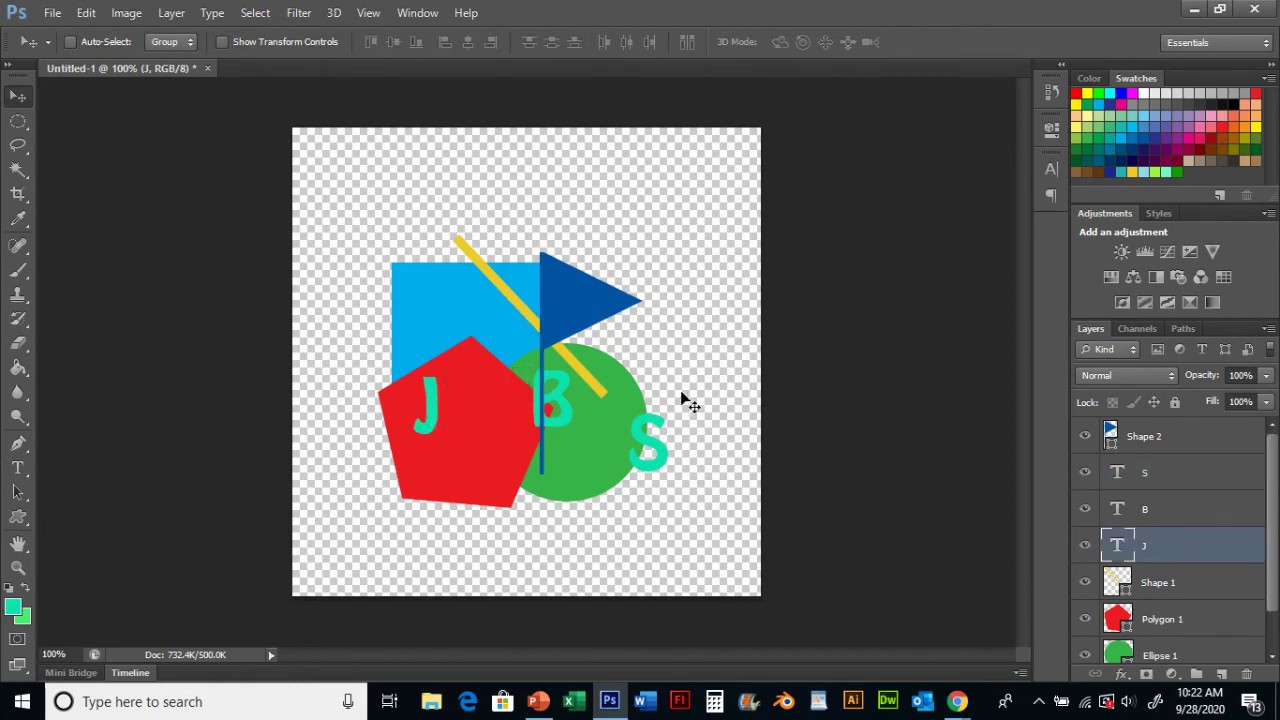
pyautogui.click(1136, 505)
pyautogui.moveTo(557, 406); pyautogui.dragTo(474, 420)
pyautogui.click(1160, 472)
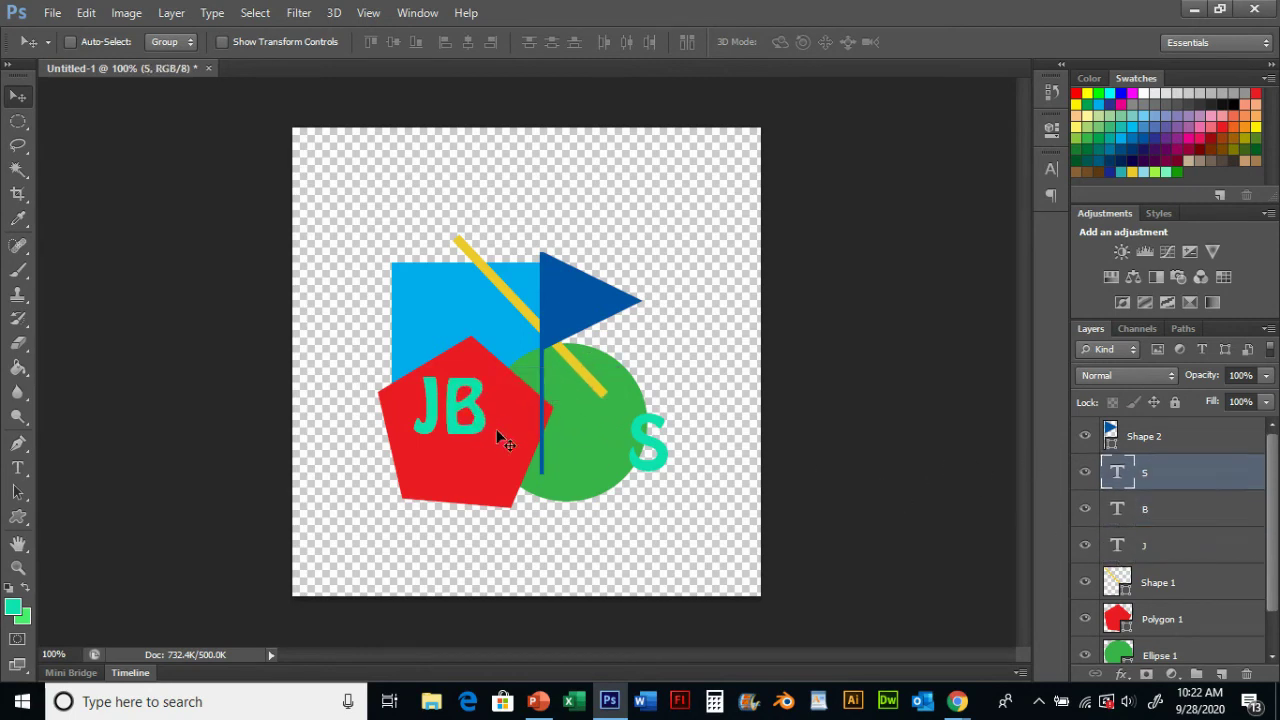
pyautogui.moveTo(647, 450); pyautogui.dragTo(521, 441)
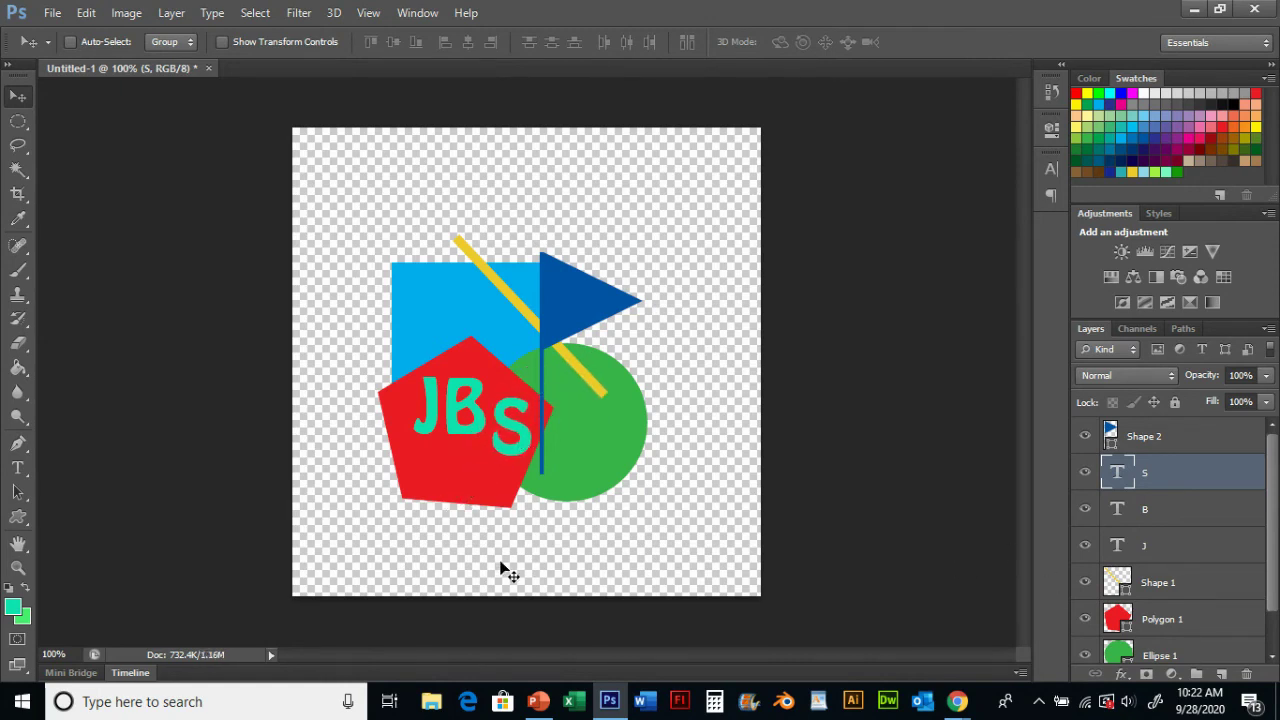
pyautogui.moveTo(1268, 485)
pyautogui.mouseDown()
pyautogui.moveTo(1270, 566)
pyautogui.moveTo(1277, 468)
pyautogui.mouseUp()
# - Crop the canvas to a tight box around the logo shapes and commit the crop
pyautogui.click(18, 194)
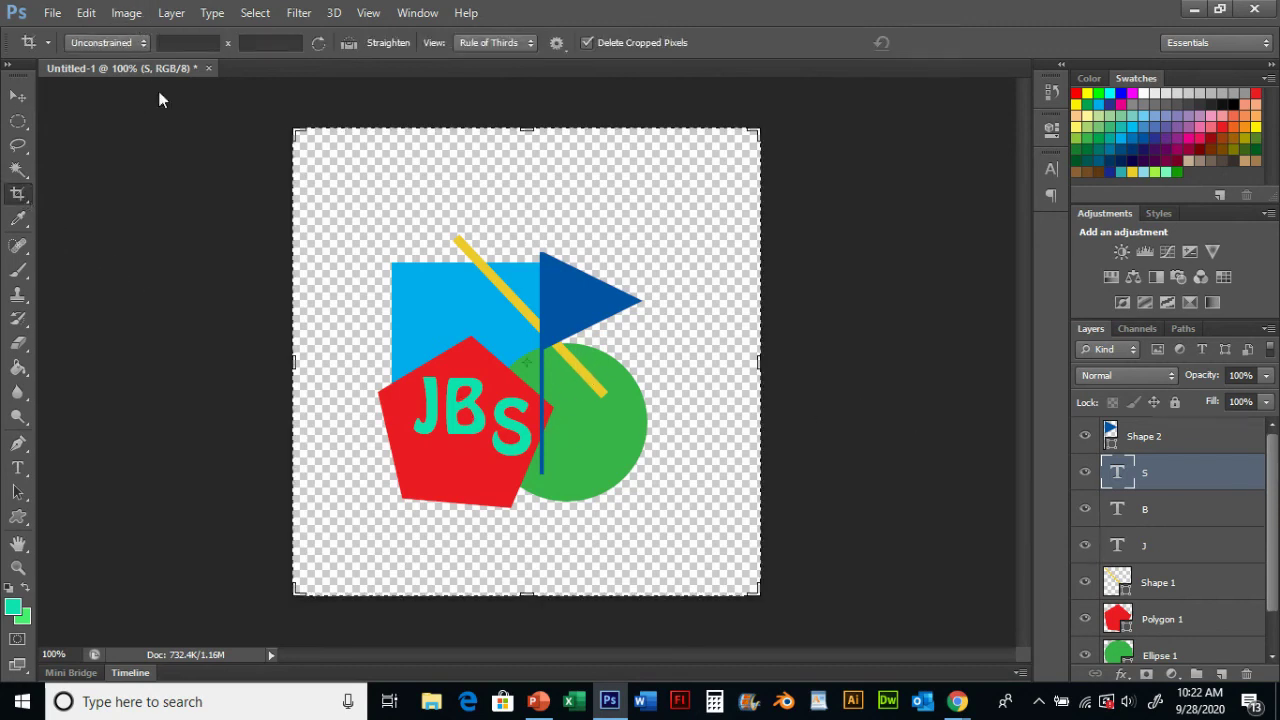
pyautogui.moveTo(350, 225); pyautogui.dragTo(671, 529)
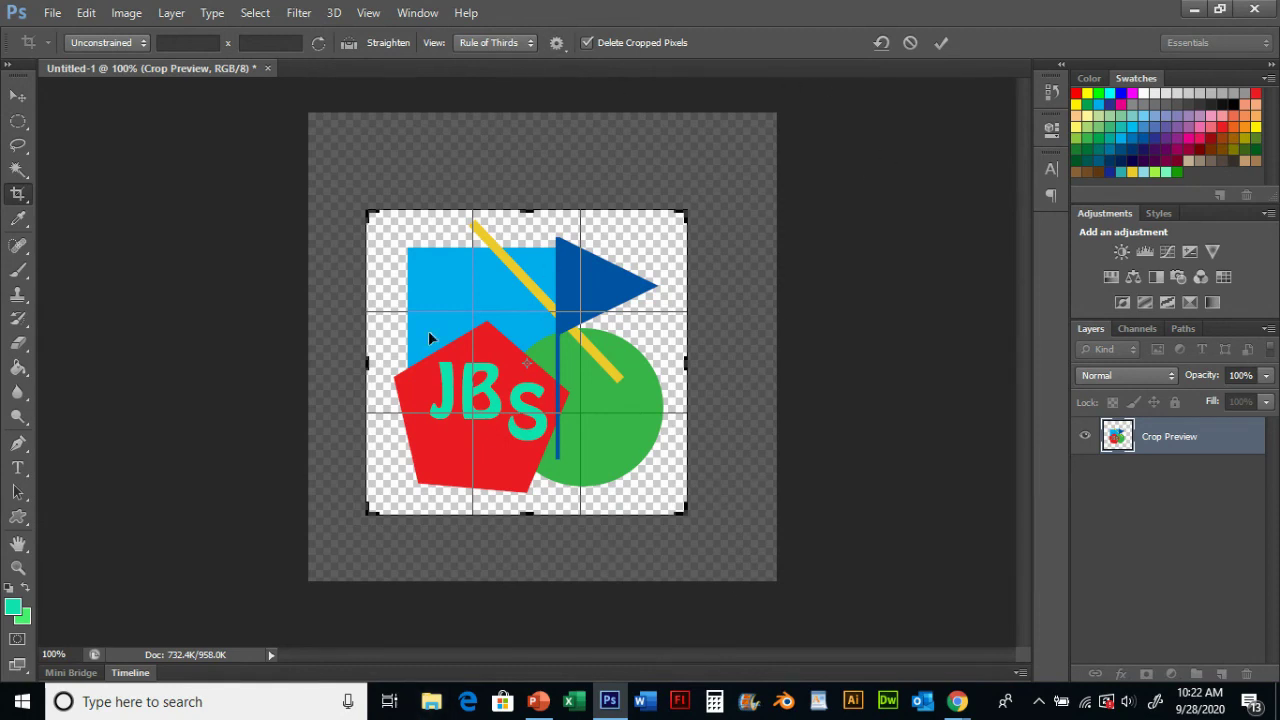
pyautogui.click(942, 42)
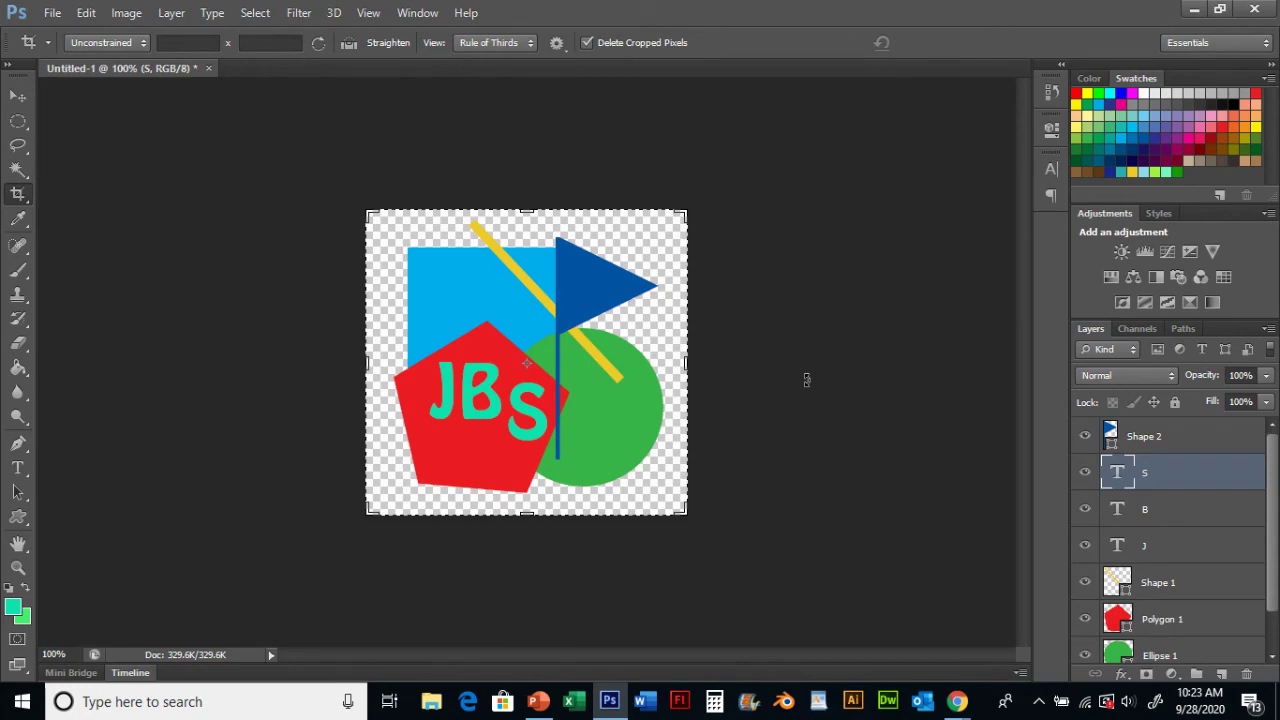
pyautogui.click(52, 12)
# - Save the logo for web as transparent PNG-24 'logo' in Graphics, then close the document without saving
pyautogui.click(60, 274)
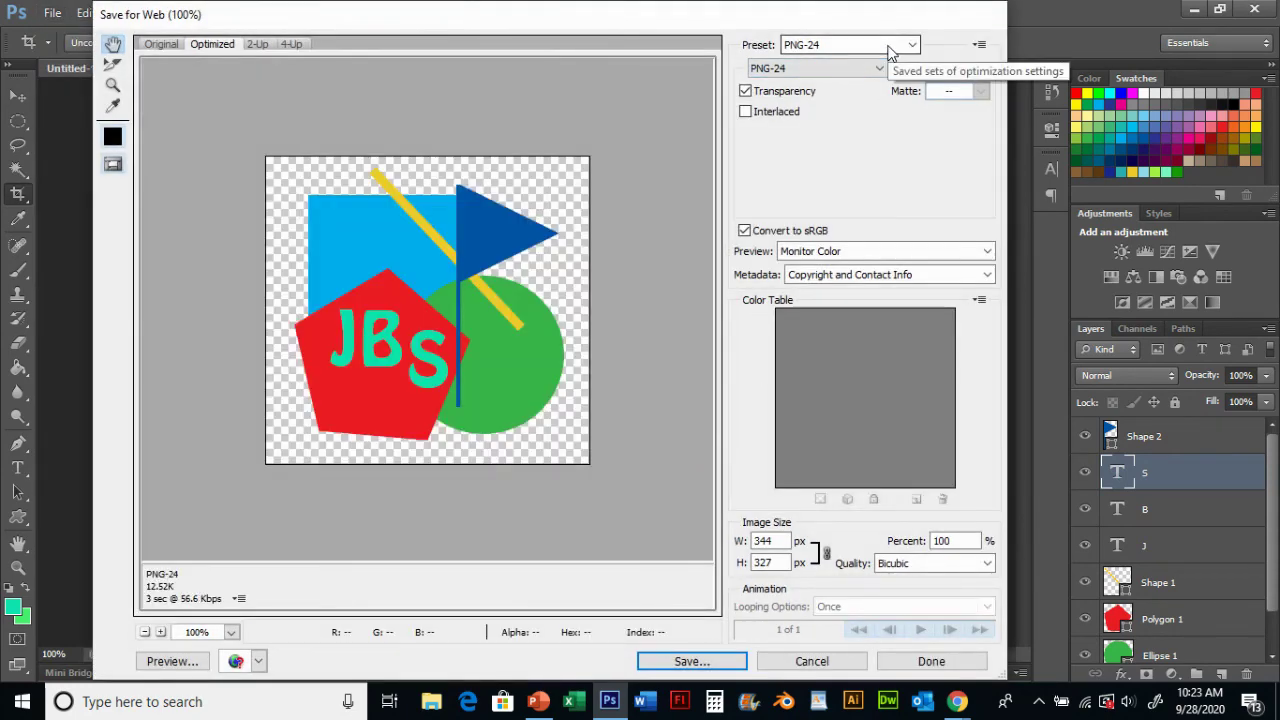
pyautogui.click(705, 661)
pyautogui.write('logo')
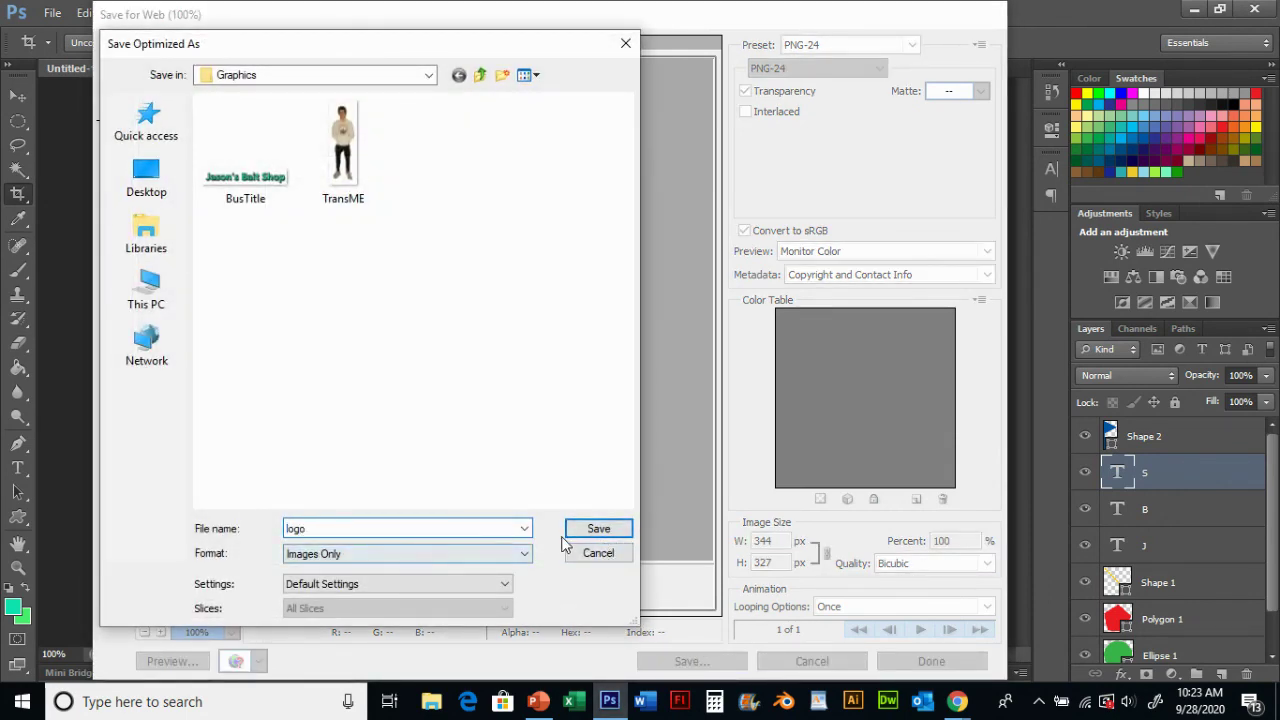
pyautogui.click(577, 534)
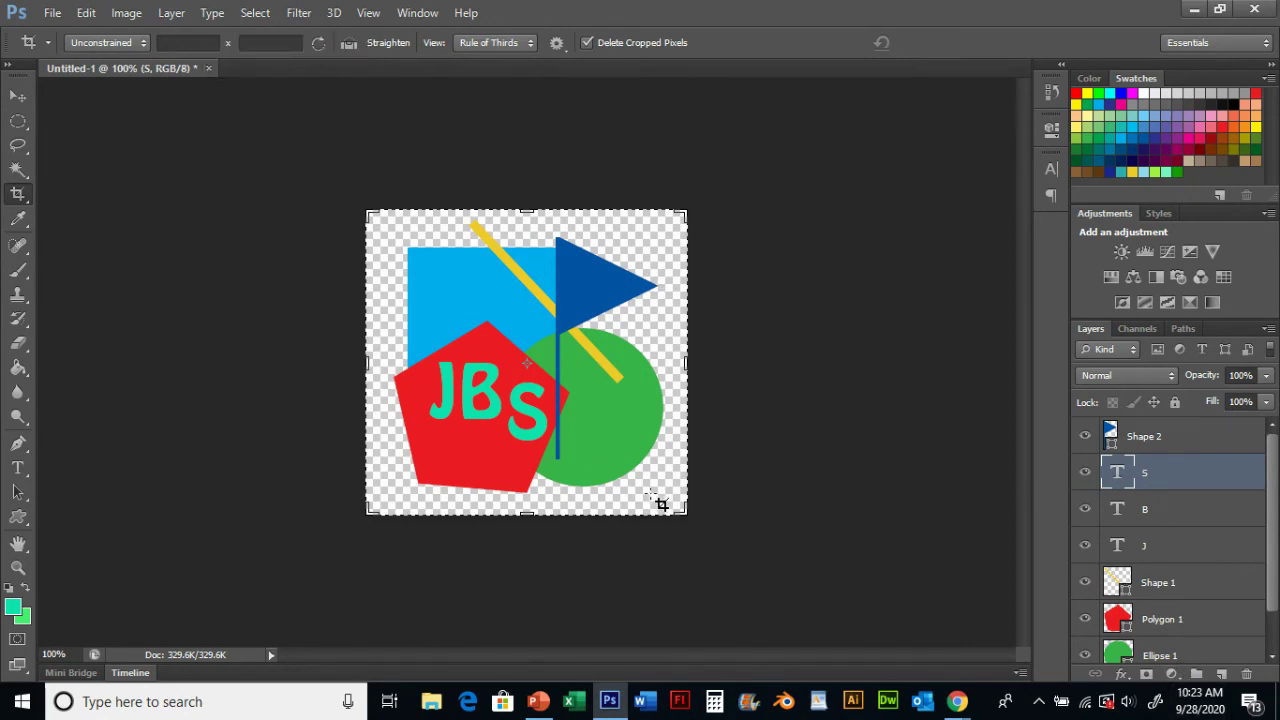
pyautogui.click(209, 68)
pyautogui.click(658, 279)
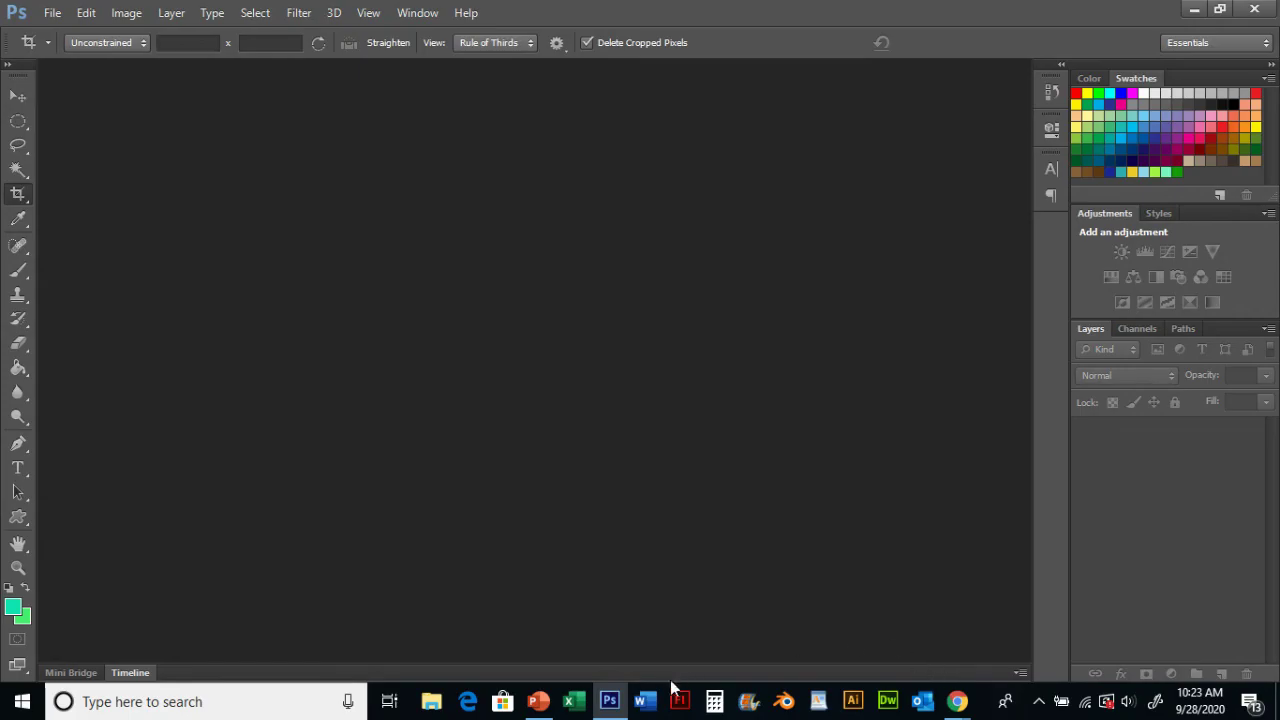
# - Insert the 'logo' picture into the flyer and place it under the title, left of the person photo
pyautogui.click(538, 701)
pyautogui.click(140, 47)
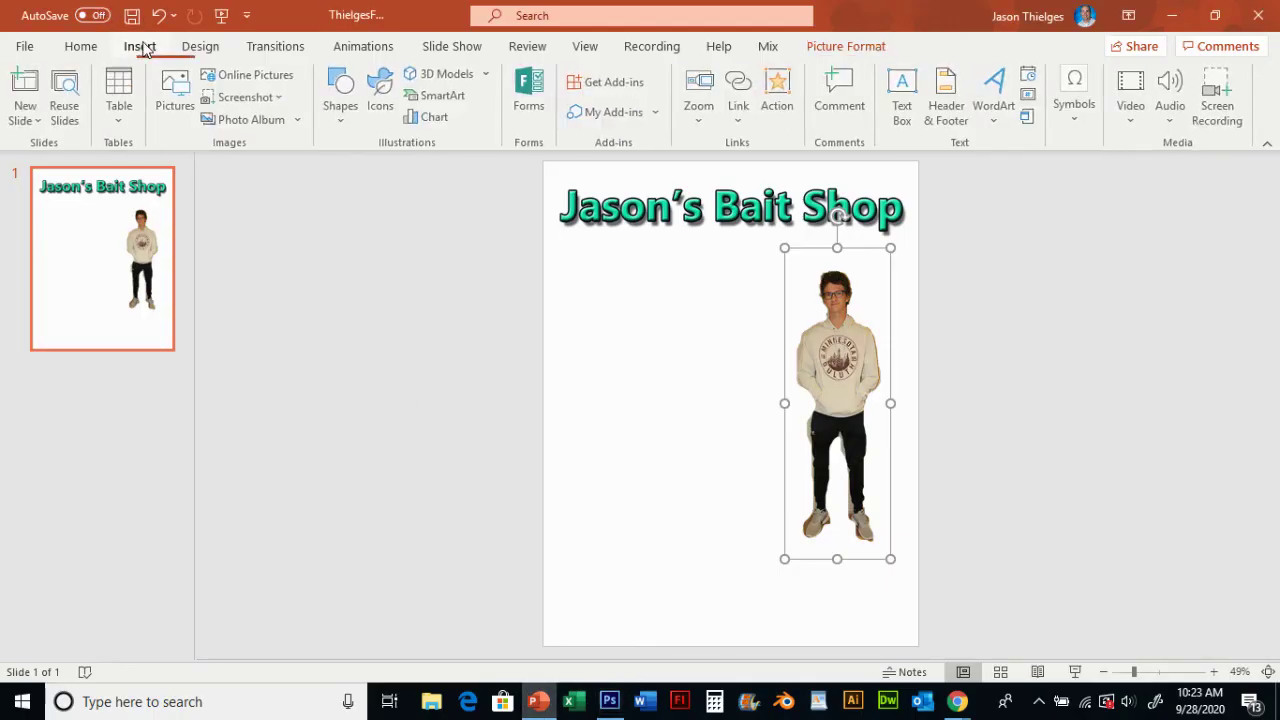
pyautogui.click(172, 96)
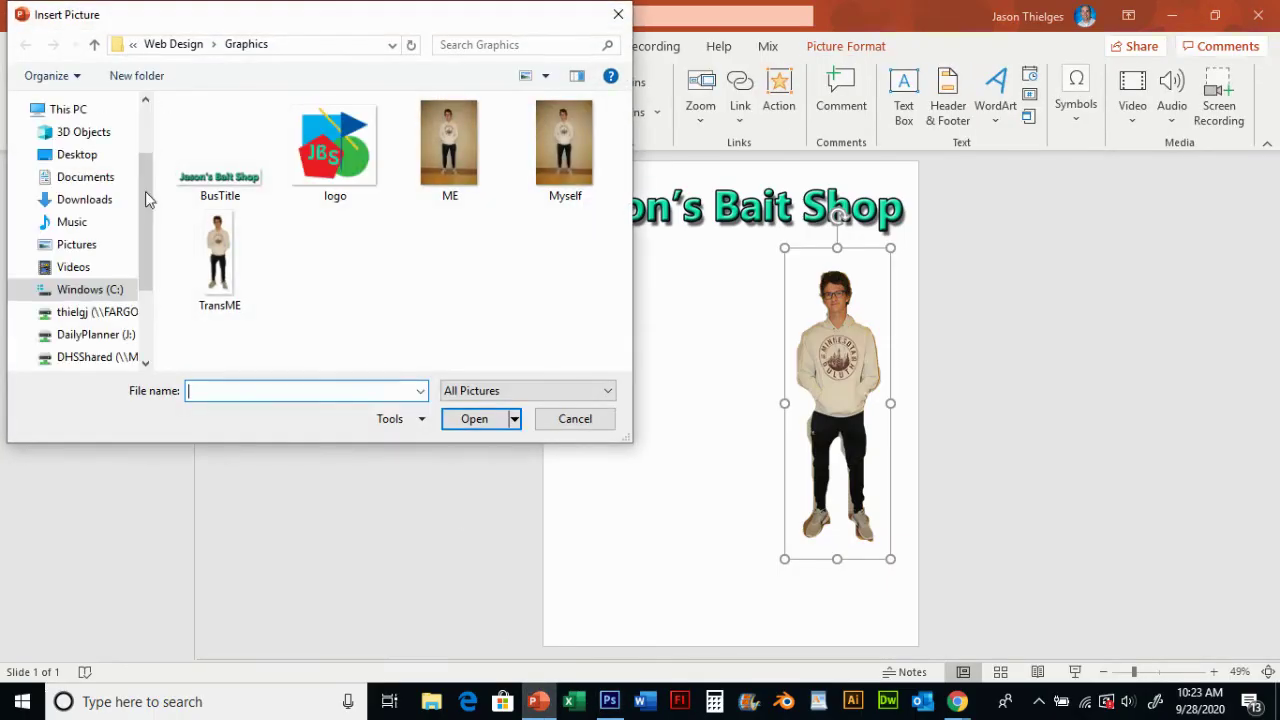
pyautogui.doubleClick(343, 200)
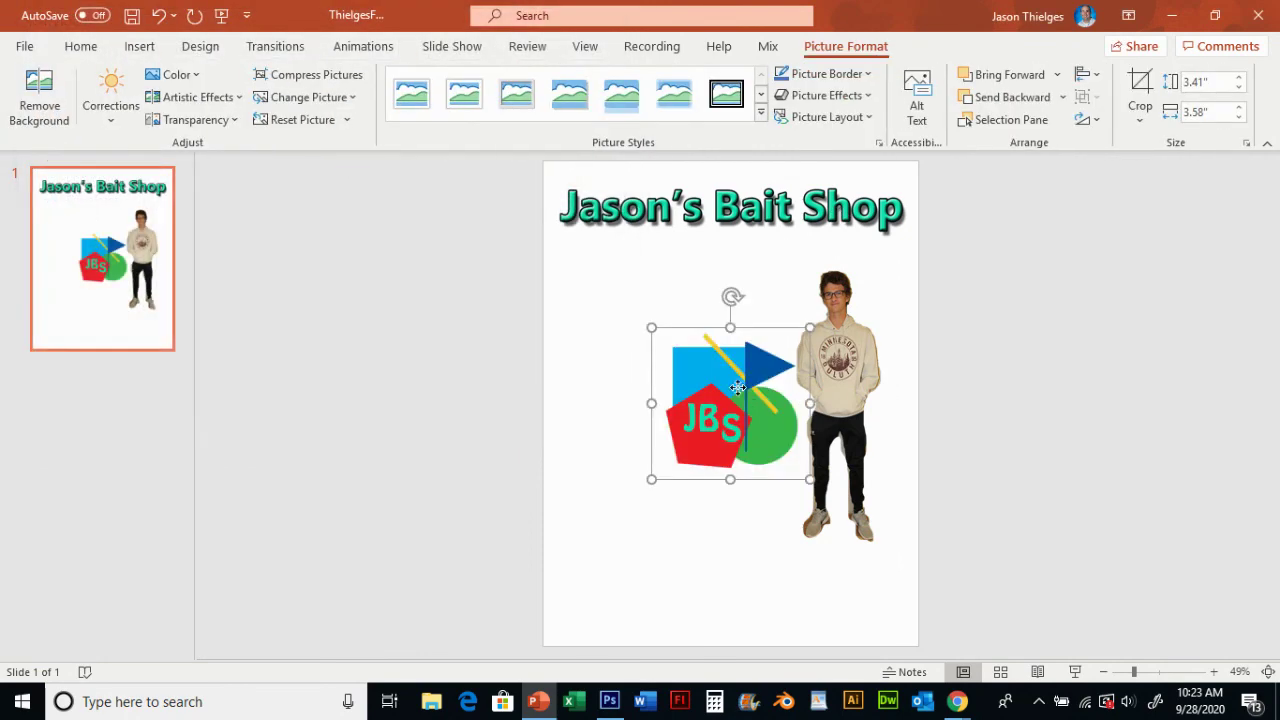
pyautogui.moveTo(737, 388); pyautogui.dragTo(679, 303)
pyautogui.click(686, 513)
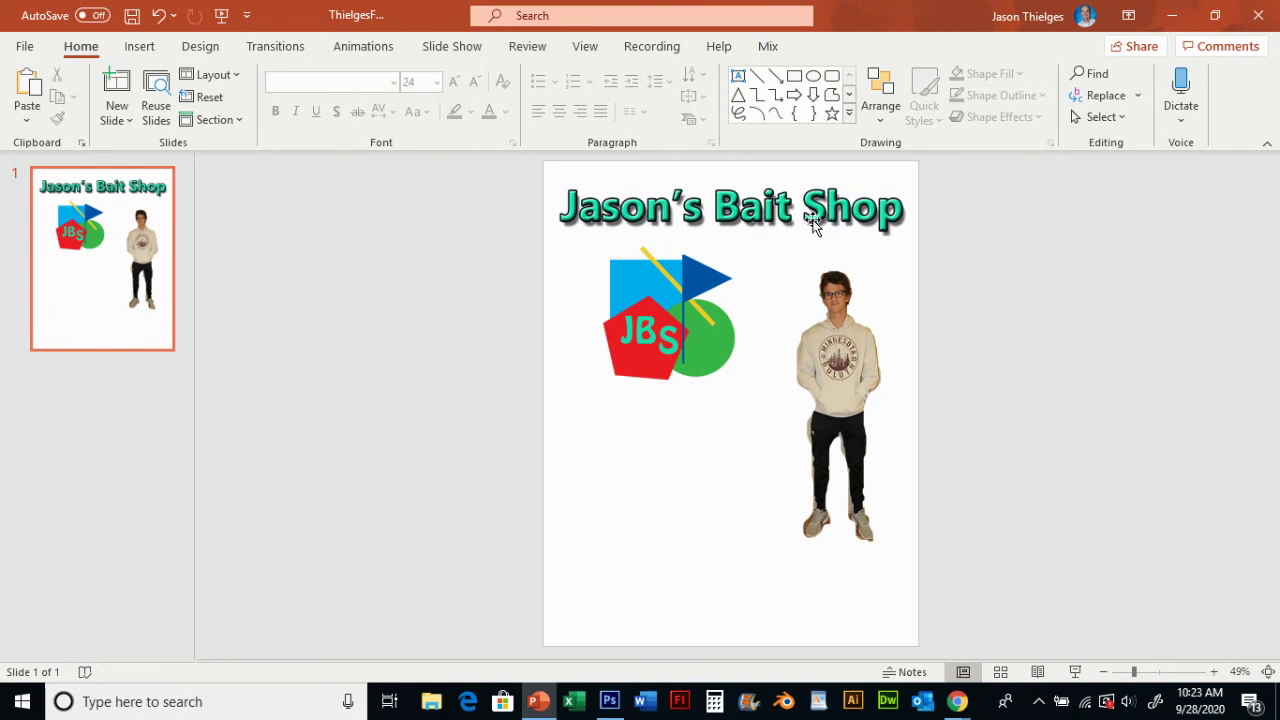
pyautogui.click(853, 372)
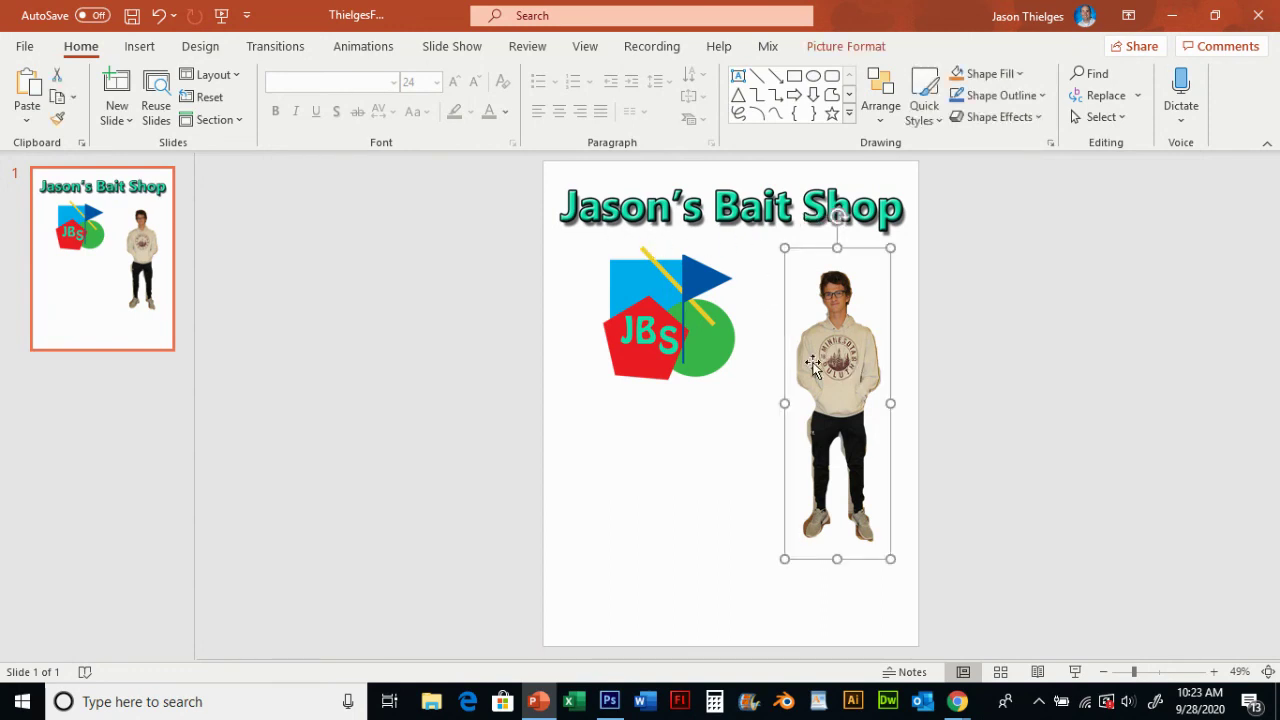
pyautogui.click(641, 329)
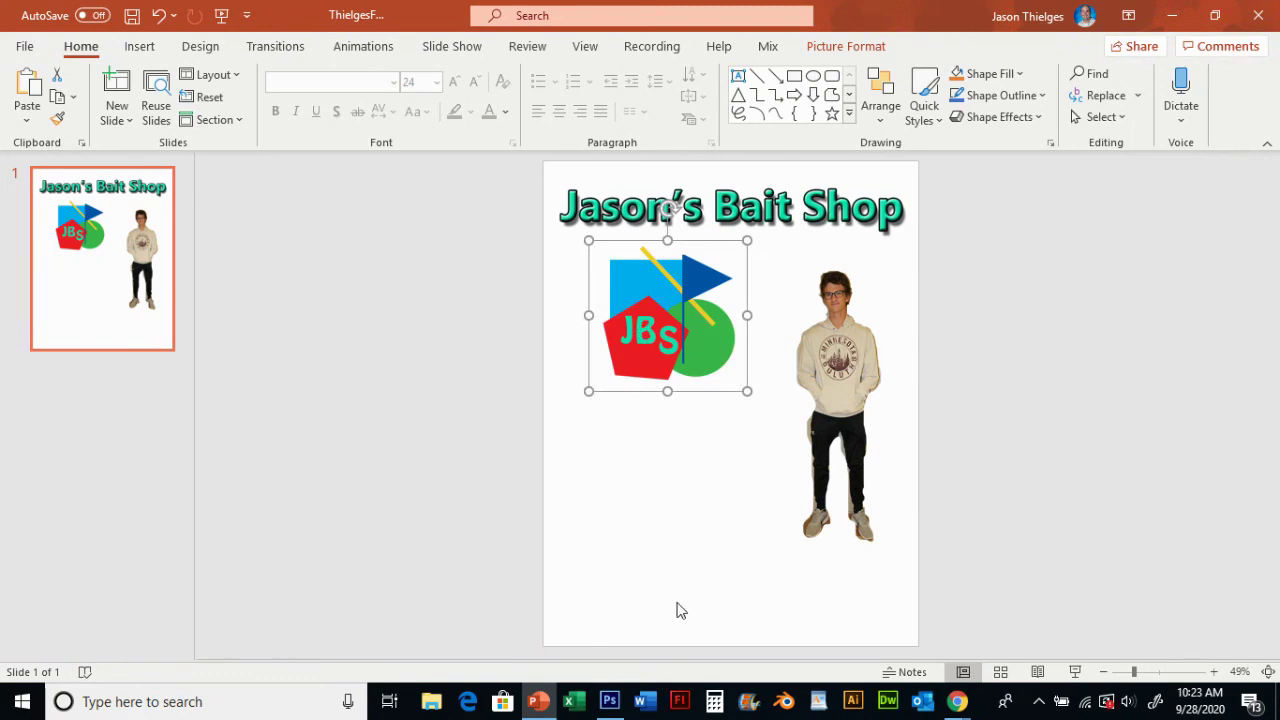
pyautogui.click(684, 511)
pyautogui.click(668, 357)
pyautogui.click(697, 414)
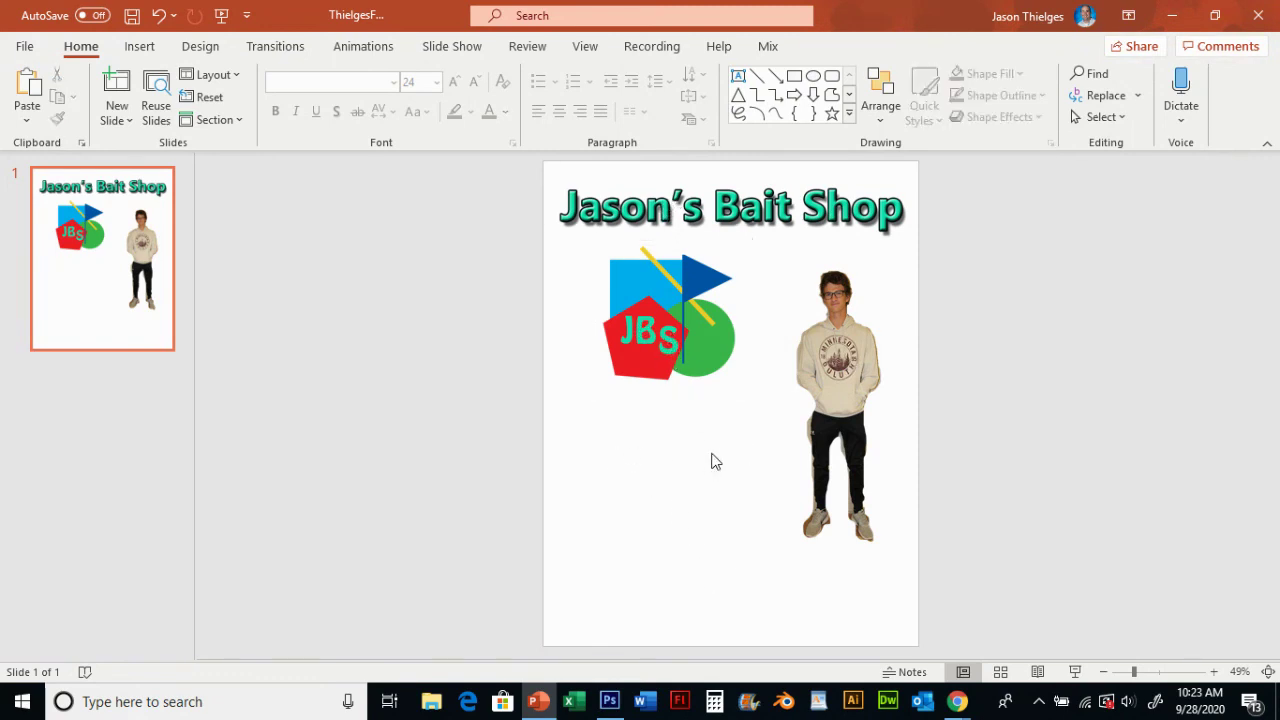